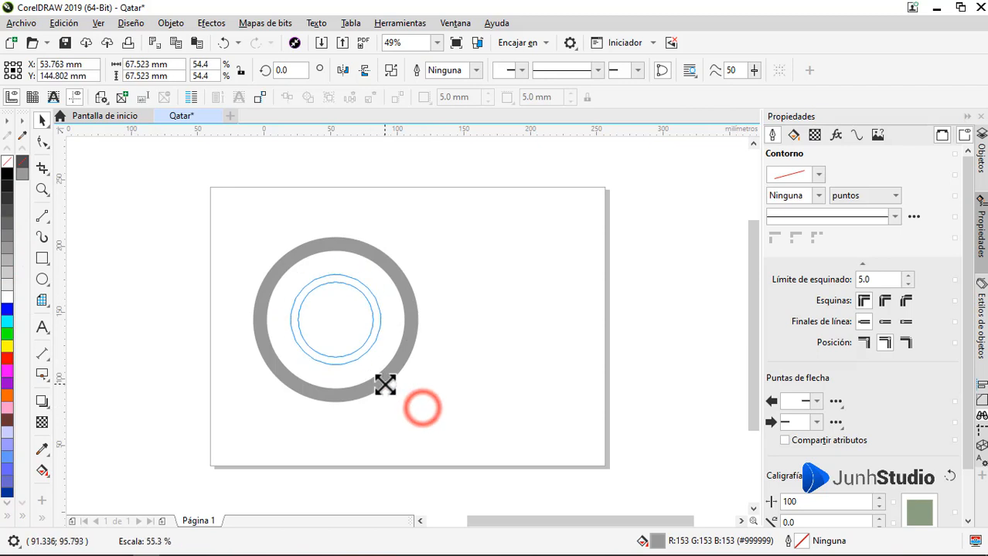
Move the grey ring toward the page's left edge and scale its inner circle's nodes slightly inward to thicken the band
{"action": "left_click_drag", "start_coordinate": [375, 311], "coordinate": [348, 317]}
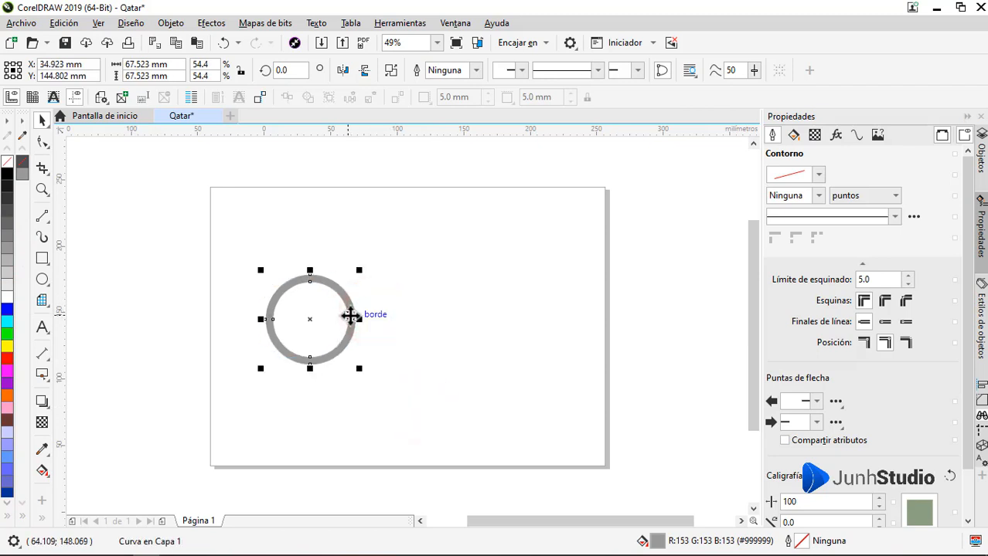
{"action": "scroll", "coordinate": [309, 321], "scroll_direction": "up", "scroll_amount": 3}
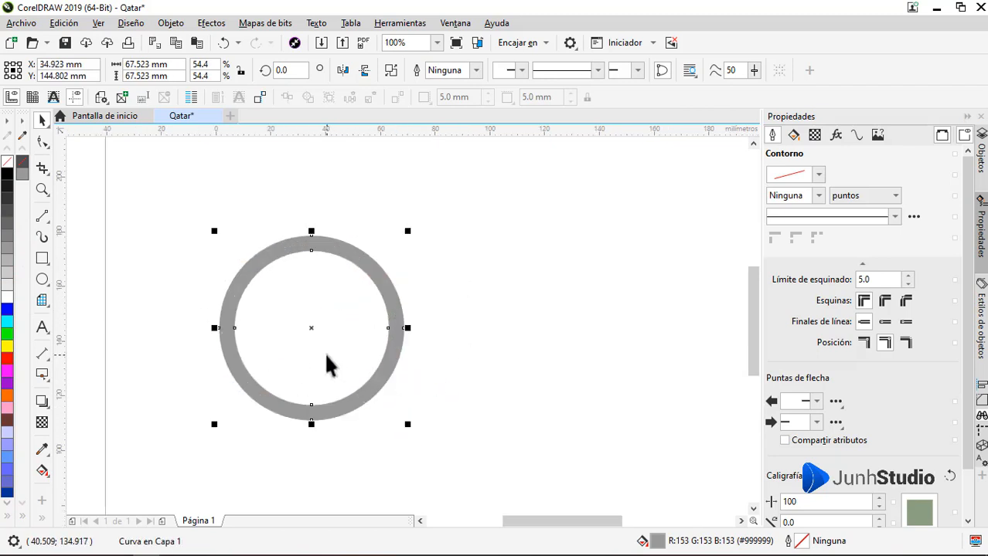
{"action": "key", "text": "F10"}
{"action": "left_click", "coordinate": [311, 250], "text": "shift"}
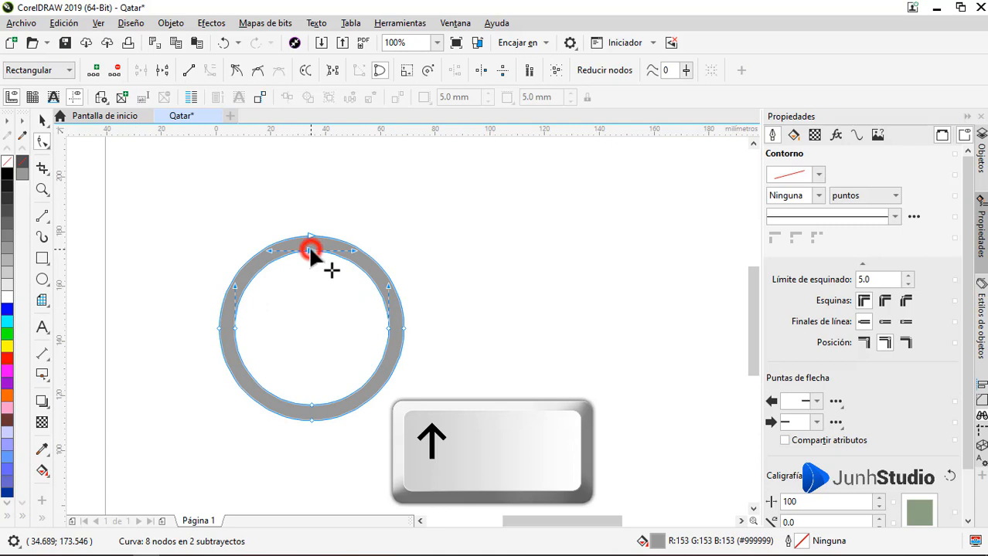
{"action": "left_click", "coordinate": [388, 329], "text": "shift"}
{"action": "left_click", "coordinate": [311, 404], "text": "shift"}
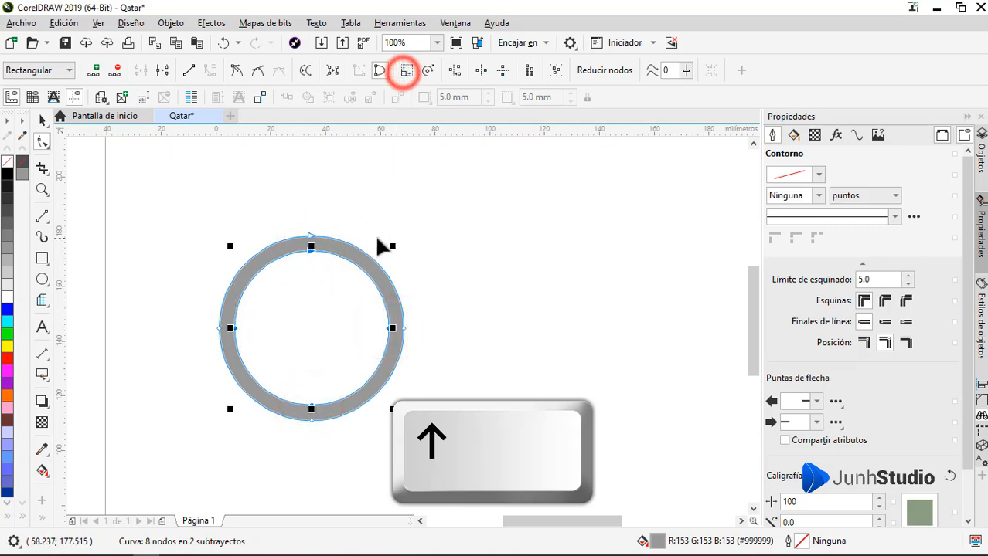
{"action": "mouse_move", "coordinate": [392, 246]}
{"action": "left_mouse_down"}
{"action": "mouse_move", "coordinate": [375, 269]}
{"action": "mouse_move", "coordinate": [390, 238]}
{"action": "left_mouse_up"}
Draw a narrow vertical rectangle about 8.2 by 59.3 mm beside the ring and round its corners to 6.3 mm
{"action": "left_click", "coordinate": [42, 280]}
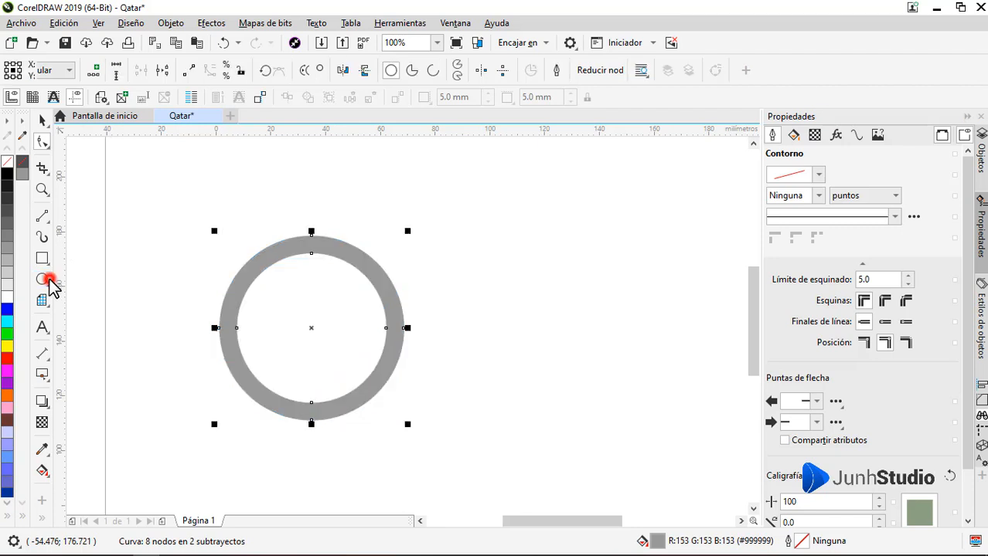
{"action": "left_click", "coordinate": [39, 263]}
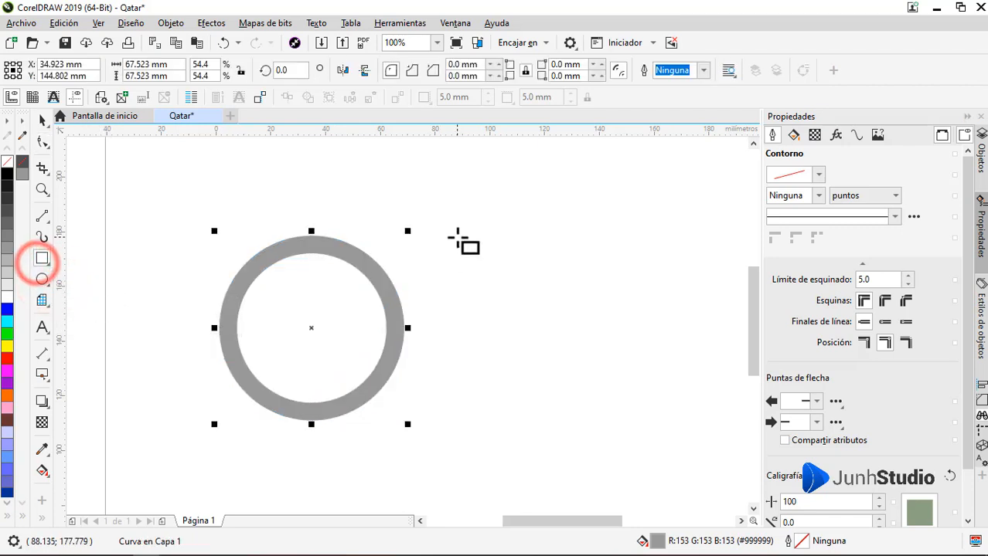
{"action": "left_click_drag", "start_coordinate": [458, 237], "coordinate": [479, 402]}
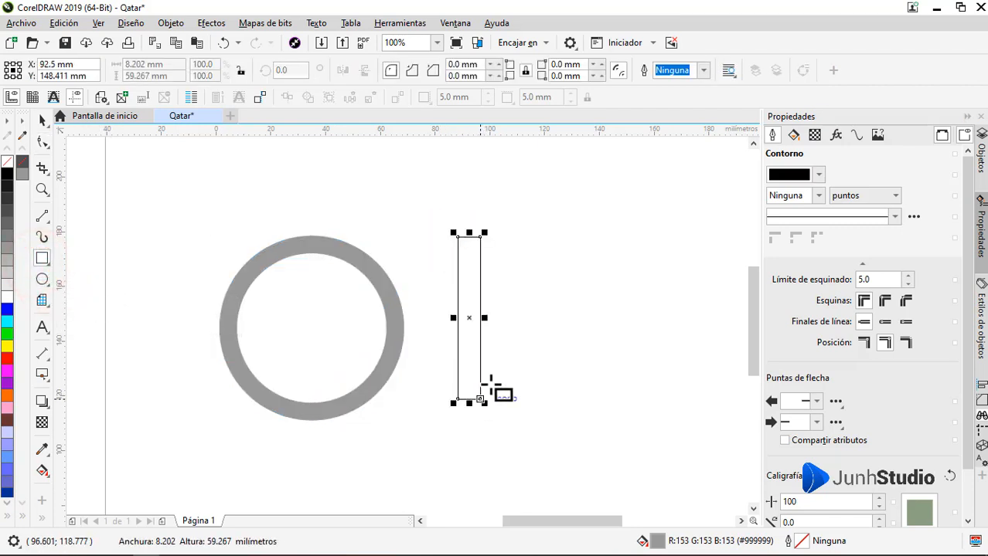
{"action": "mouse_move", "coordinate": [493, 35]}
{"action": "left_mouse_down"}
{"action": "mouse_move", "coordinate": [492, 45]}
{"action": "mouse_move", "coordinate": [490, 23]}
{"action": "left_mouse_up"}
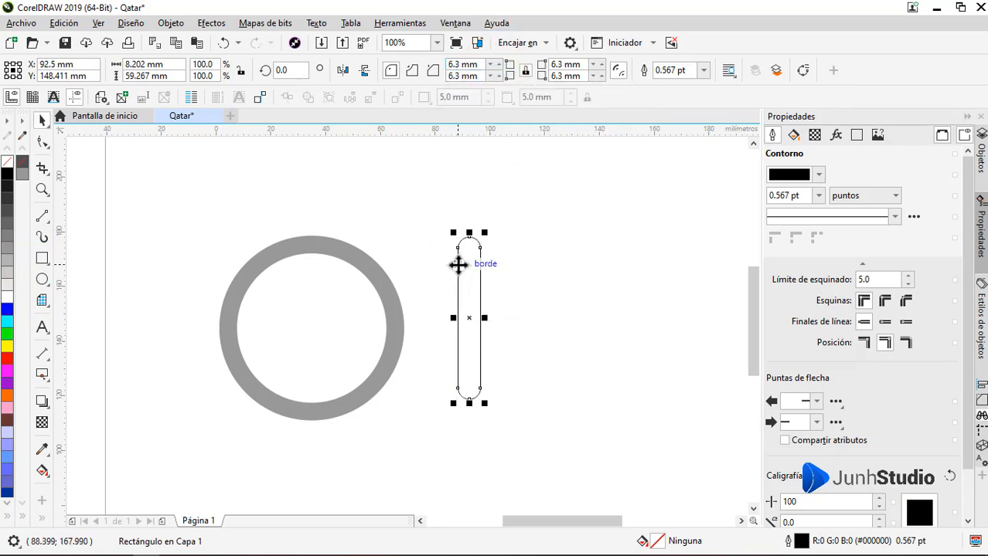
Place the rounded bar over the ring's right side and narrow it to about 6.6 mm to match the band's thickness
{"action": "left_click_drag", "start_coordinate": [458, 266], "coordinate": [388, 340]}
{"action": "scroll", "coordinate": [414, 382], "scroll_direction": "up", "scroll_amount": 1}
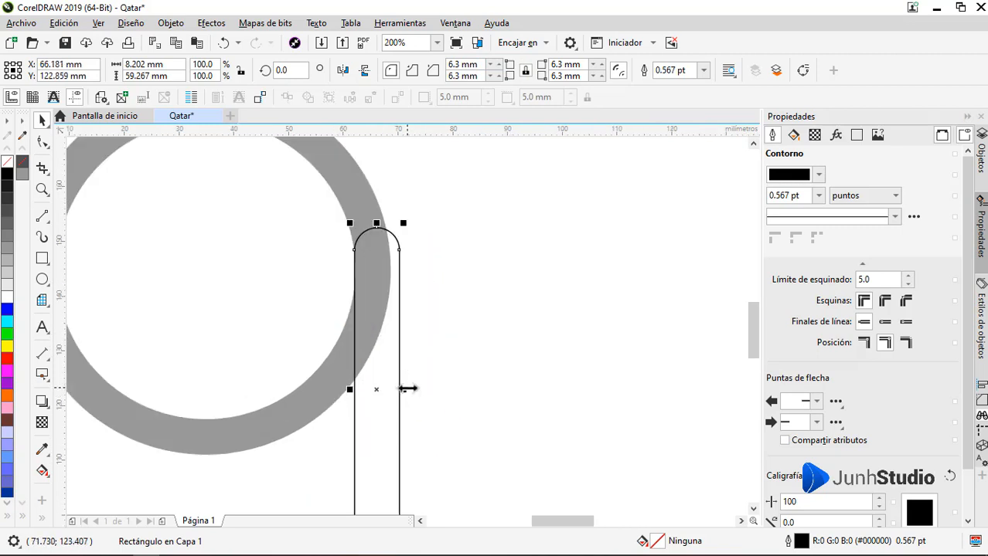
{"action": "left_click_drag", "start_coordinate": [408, 389], "coordinate": [393, 388]}
{"action": "scroll", "coordinate": [363, 232], "scroll_direction": "up", "scroll_amount": 1}
{"action": "left_click_drag", "start_coordinate": [343, 262], "coordinate": [343, 312]}
{"action": "scroll", "coordinate": [387, 294], "scroll_direction": "down", "scroll_amount": 1}
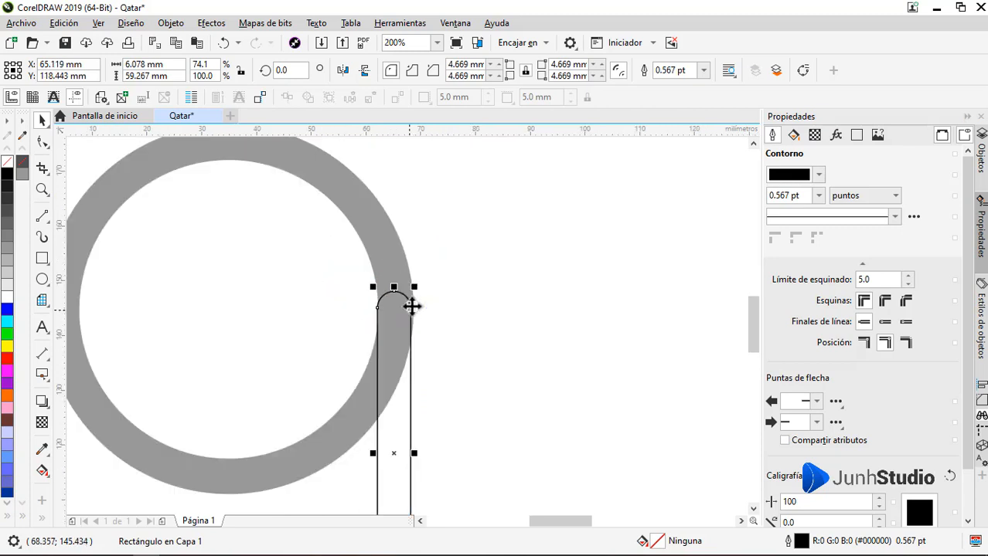
{"action": "scroll", "coordinate": [397, 471], "scroll_direction": "up", "scroll_amount": 1}
{"action": "left_click_drag", "start_coordinate": [401, 487], "coordinate": [405, 211]}
{"action": "scroll", "coordinate": [433, 218], "scroll_direction": "down", "scroll_amount": 2}
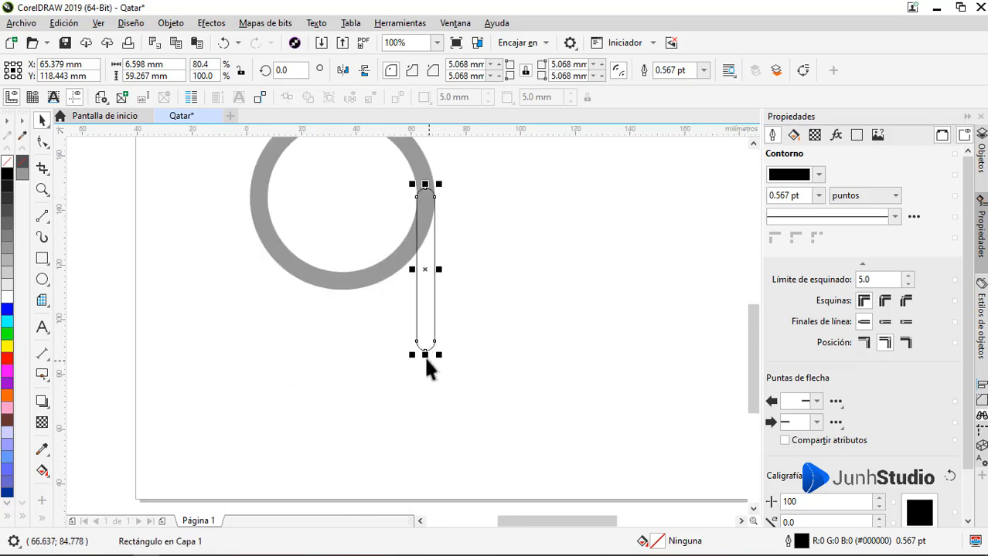
Shorten the rounded bar to a height of about 50.6 mm
{"action": "left_click_drag", "start_coordinate": [425, 356], "coordinate": [423, 293]}
{"action": "scroll", "coordinate": [423, 293], "scroll_direction": "down", "scroll_amount": 1}
{"action": "scroll", "coordinate": [418, 350], "scroll_direction": "up", "scroll_amount": 1}
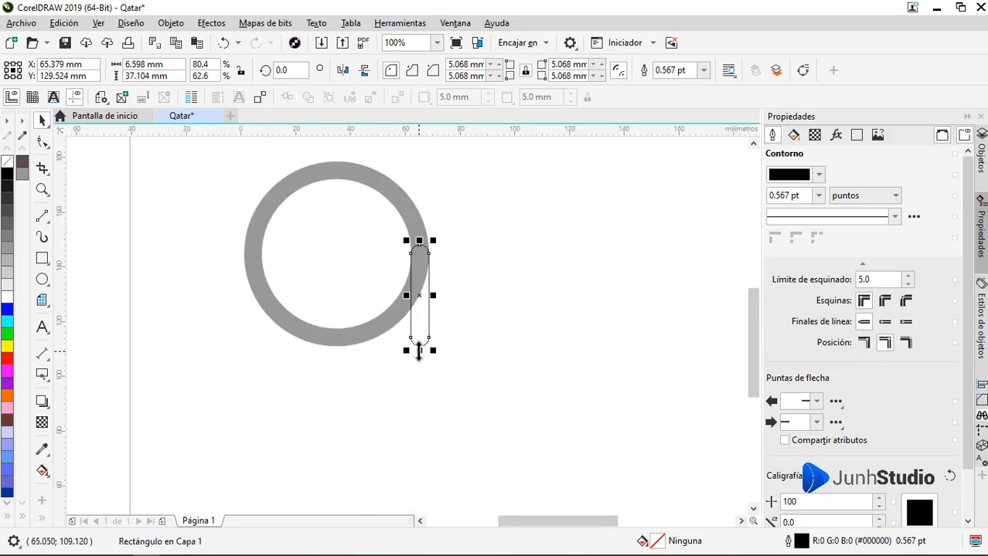
{"action": "left_click_drag", "start_coordinate": [418, 369], "coordinate": [419, 386]}
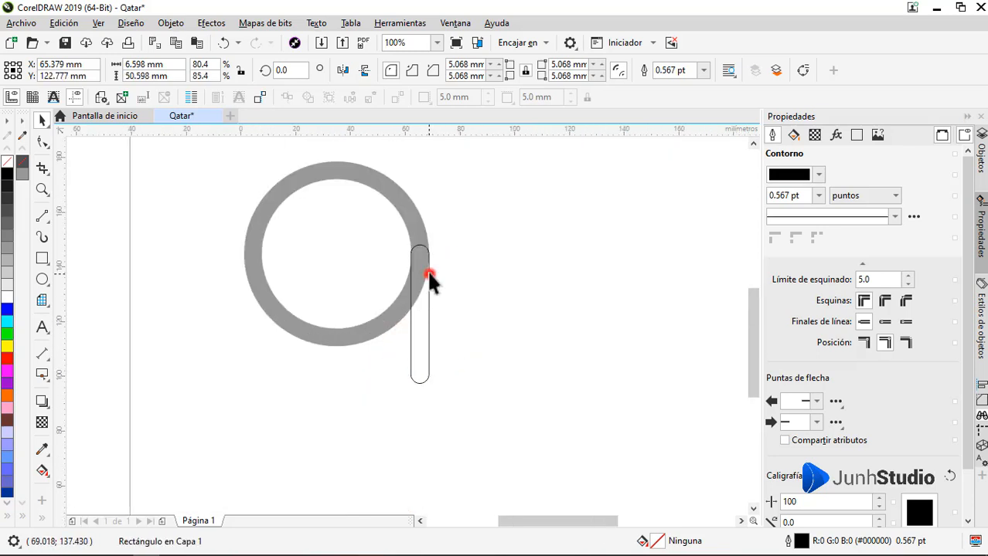
Duplicate the rounded bar and place the copy in the empty area right of the ring as a spare
{"action": "left_click", "coordinate": [430, 277]}
{"action": "left_click", "coordinate": [443, 289]}
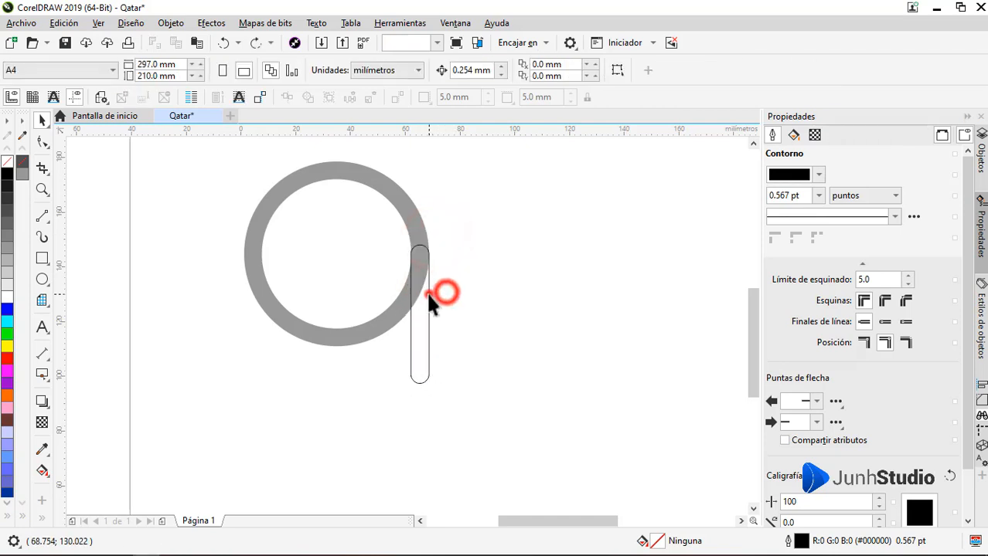
{"action": "left_click", "coordinate": [427, 296]}
{"action": "key", "text": "ctrl+d"}
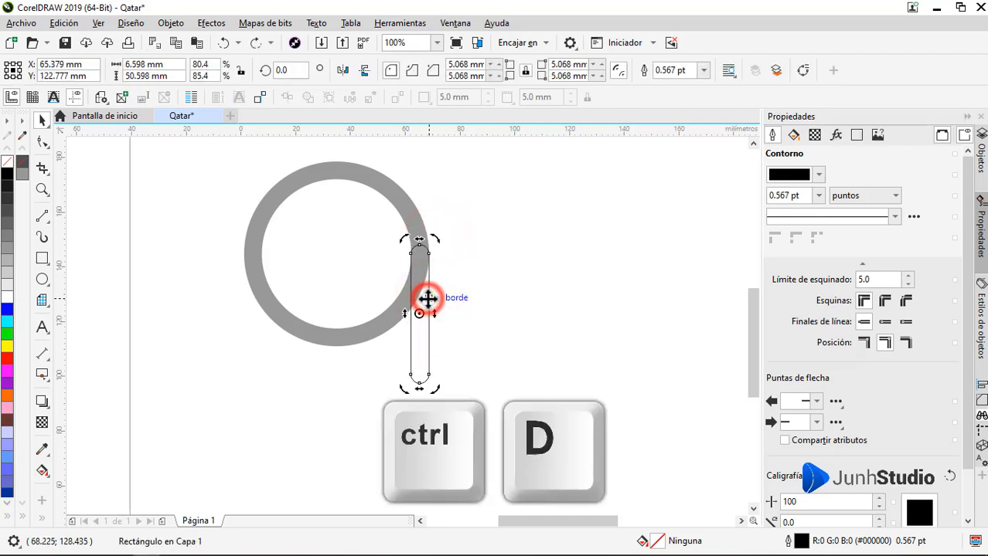
{"action": "left_click_drag", "start_coordinate": [427, 298], "coordinate": [576, 235]}
Rotate the original bar to 45° and place it across the ring's lower right edge as the tail of the Q
{"action": "left_click", "coordinate": [425, 312]}
{"action": "left_click", "coordinate": [425, 312]}
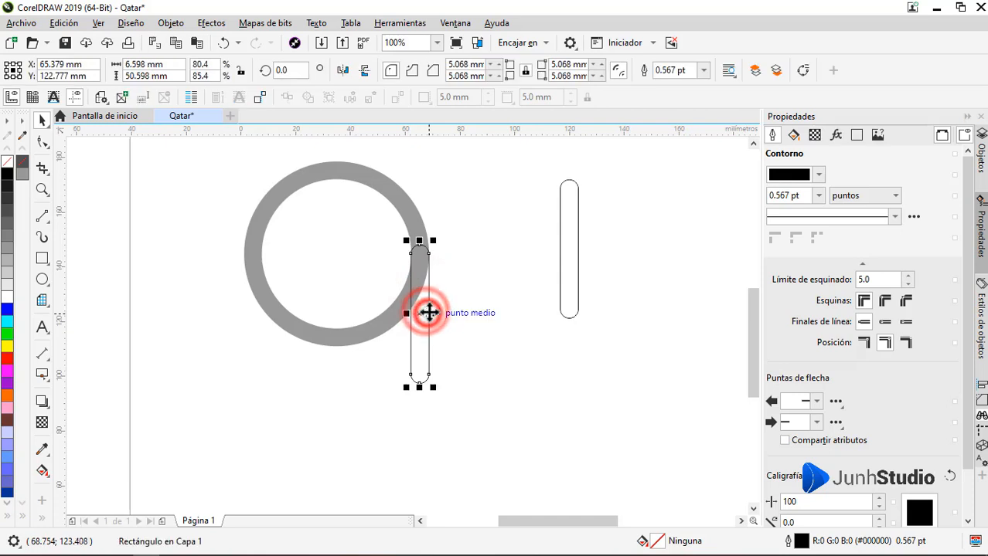
{"action": "left_click", "coordinate": [428, 309]}
{"action": "left_click_drag", "start_coordinate": [437, 237], "coordinate": [379, 298]}
{"action": "left_click_drag", "start_coordinate": [440, 278], "coordinate": [426, 263]}
{"action": "left_click", "coordinate": [379, 309]}
{"action": "left_click_drag", "start_coordinate": [372, 308], "coordinate": [388, 291]}
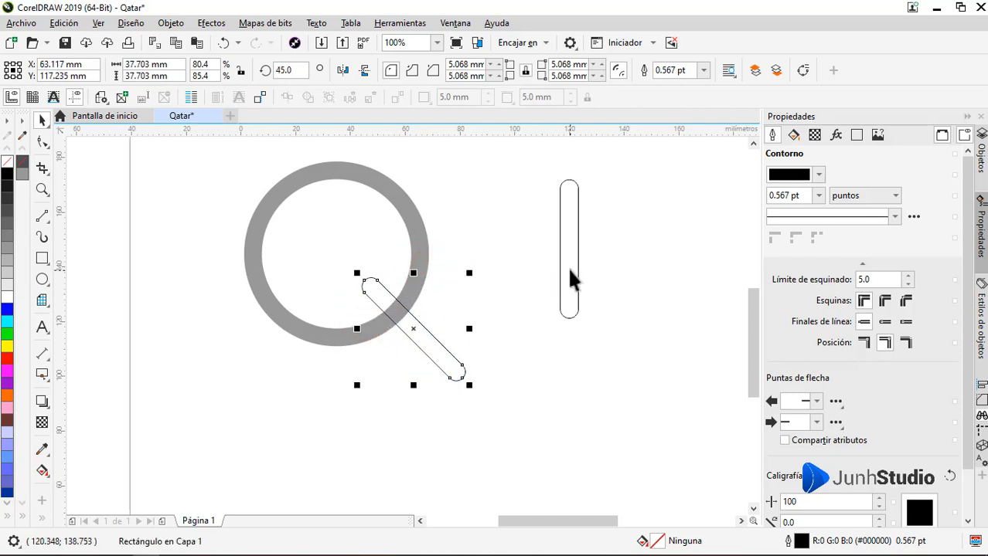
Duplicate the spare bar, place the copy beside the Q and shorten it to a little over half its height
{"action": "left_click", "coordinate": [579, 269]}
{"action": "key", "text": "ctrl+d"}
{"action": "left_click_drag", "start_coordinate": [578, 258], "coordinate": [496, 260]}
{"action": "left_click_drag", "start_coordinate": [488, 191], "coordinate": [481, 272]}
Duplicate the short bar and tilt the copy to form the left leg of the letter A
{"action": "key", "text": "ctrl+d"}
{"action": "left_click", "coordinate": [461, 260]}
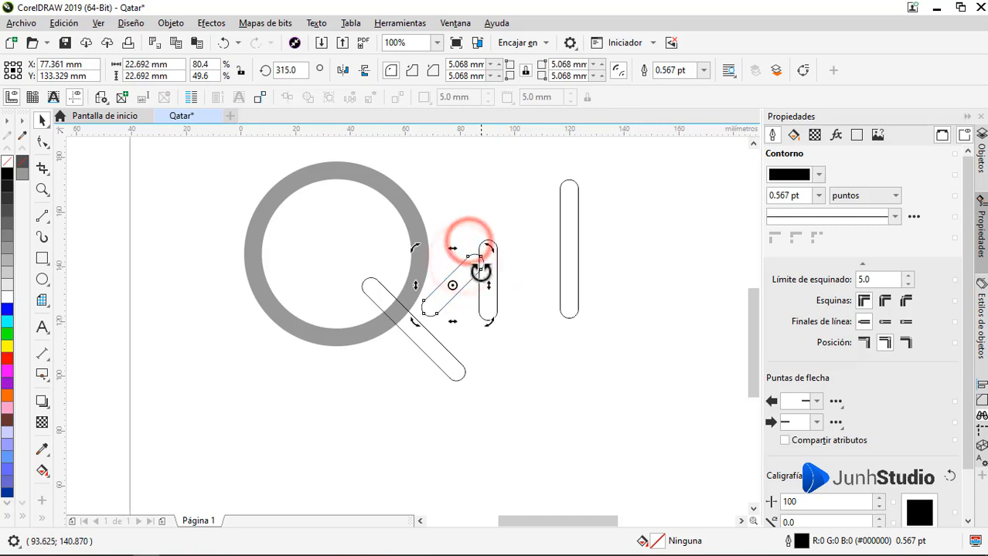
{"action": "left_click", "coordinate": [473, 275]}
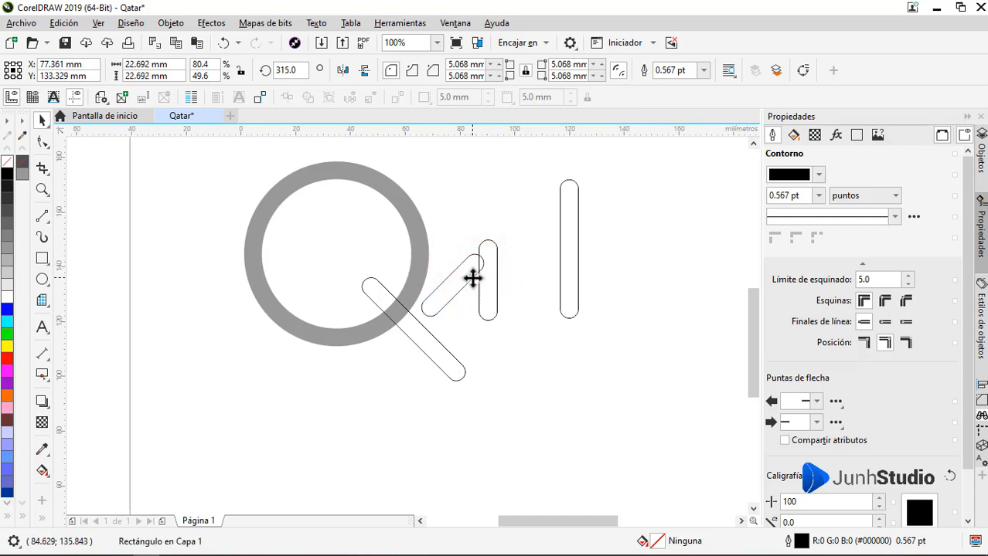
{"action": "left_click_drag", "start_coordinate": [490, 248], "coordinate": [458, 254]}
Rotate the other short bar to 30° to form the right leg of the A
{"action": "left_click", "coordinate": [497, 280]}
{"action": "left_click", "coordinate": [497, 261]}
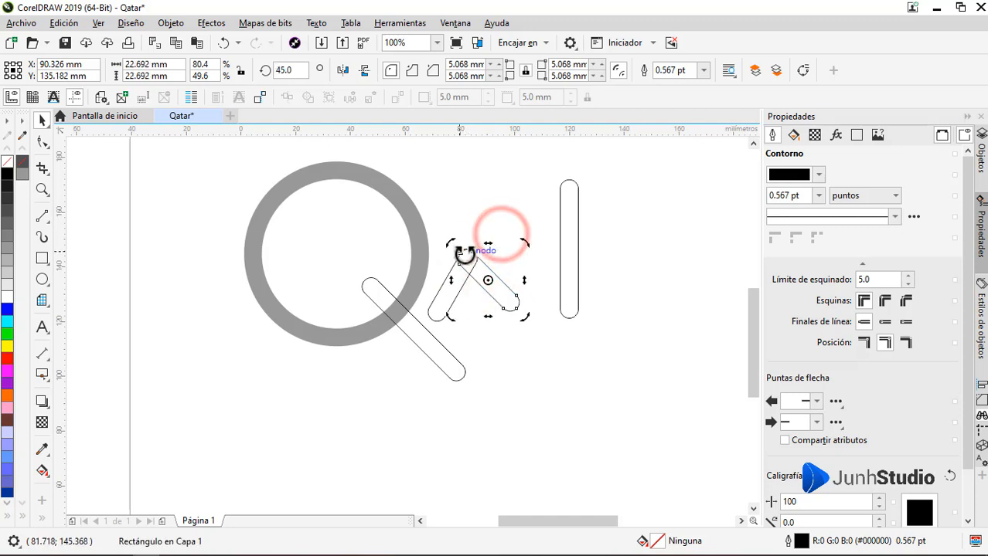
{"action": "scroll", "coordinate": [476, 248], "scroll_direction": "up", "scroll_amount": 3}
{"action": "left_click_drag", "start_coordinate": [566, 247], "coordinate": [568, 239]}
{"action": "left_click", "coordinate": [470, 243]}
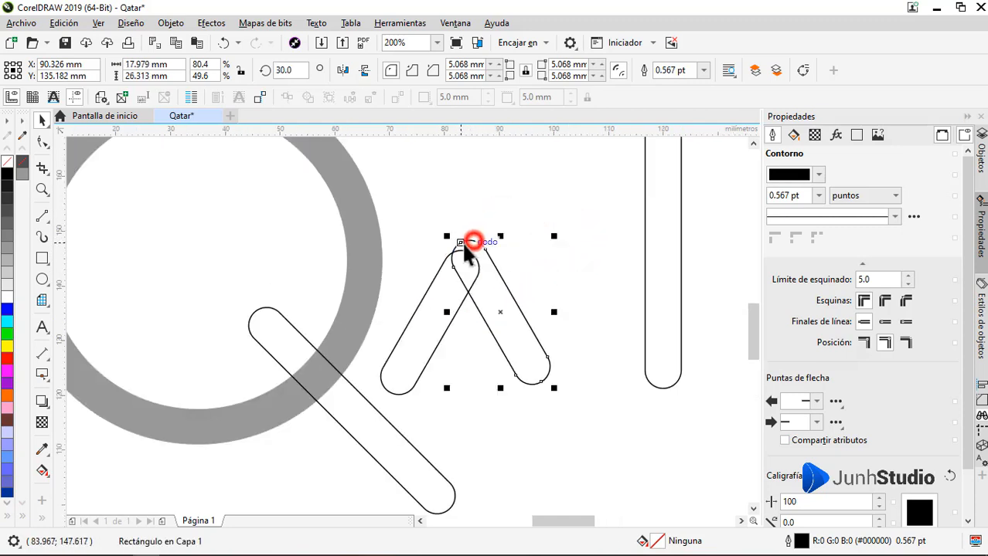
Move the right leg of the A so its rounded upper end coincides with the left leg's
{"action": "scroll", "coordinate": [470, 241], "scroll_direction": "up", "scroll_amount": 2}
{"action": "left_click", "coordinate": [425, 276], "text": "shift"}
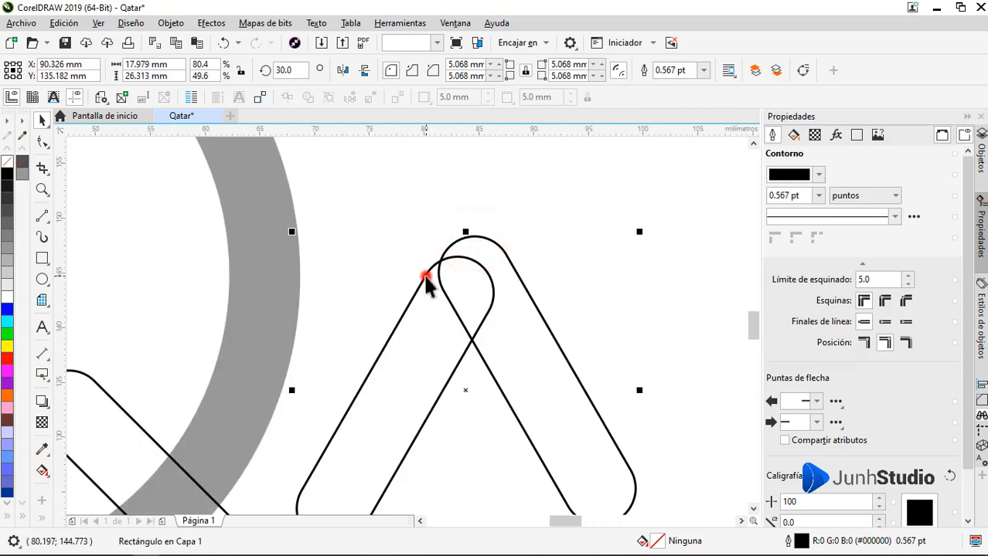
{"action": "left_click", "coordinate": [508, 252]}
{"action": "left_click", "coordinate": [505, 269]}
{"action": "scroll", "coordinate": [504, 259], "scroll_direction": "up", "scroll_amount": 3}
{"action": "left_click_drag", "start_coordinate": [502, 259], "coordinate": [435, 263]}
{"action": "scroll", "coordinate": [514, 213], "scroll_direction": "down", "scroll_amount": 3}
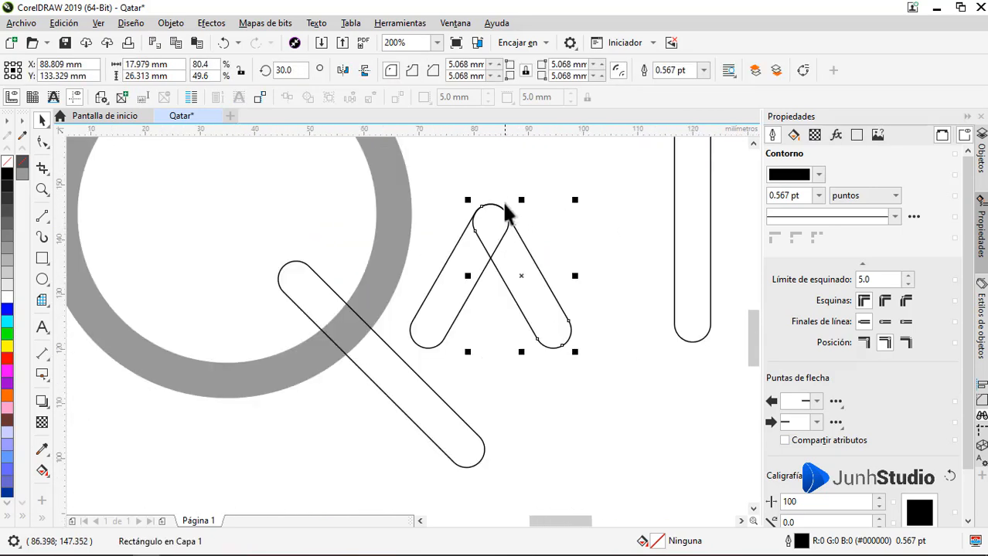
{"action": "scroll", "coordinate": [396, 325], "scroll_direction": "down", "scroll_amount": 1}
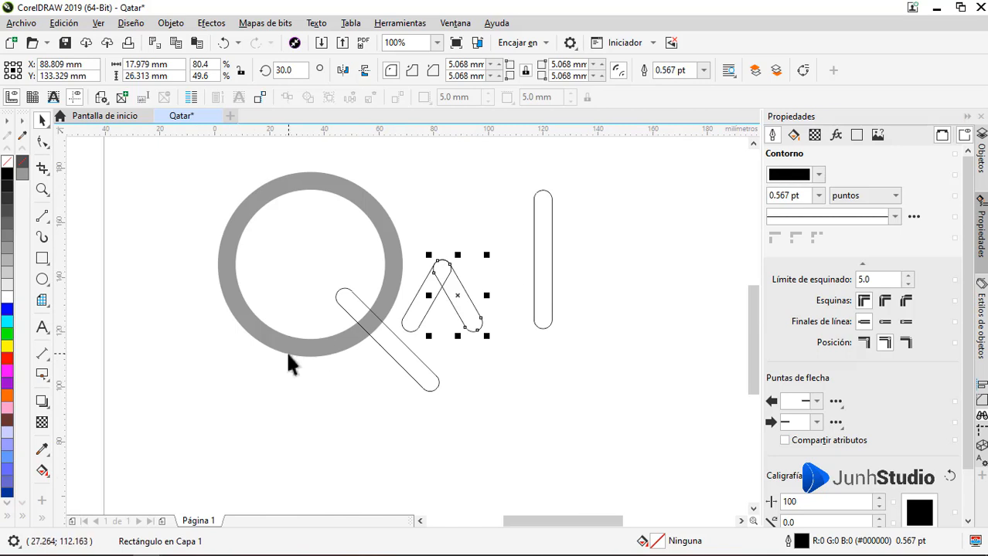
Place a copy of the full-length bar just after the A and align its bottom edge with the A's two legs
{"action": "left_click_drag", "start_coordinate": [410, 316], "coordinate": [372, 320]}
{"action": "left_click_drag", "start_coordinate": [456, 387], "coordinate": [564, 346]}
{"action": "mouse_move", "coordinate": [467, 195]}
{"action": "left_mouse_down"}
{"action": "mouse_move", "coordinate": [358, 329]}
{"action": "mouse_move", "coordinate": [219, 386]}
{"action": "left_mouse_up"}
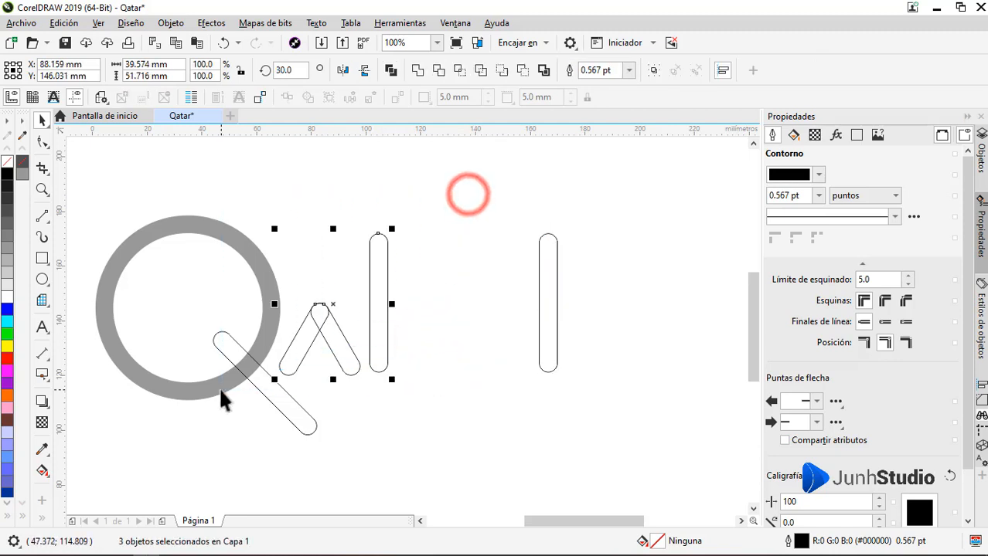
{"action": "left_click", "coordinate": [979, 386]}
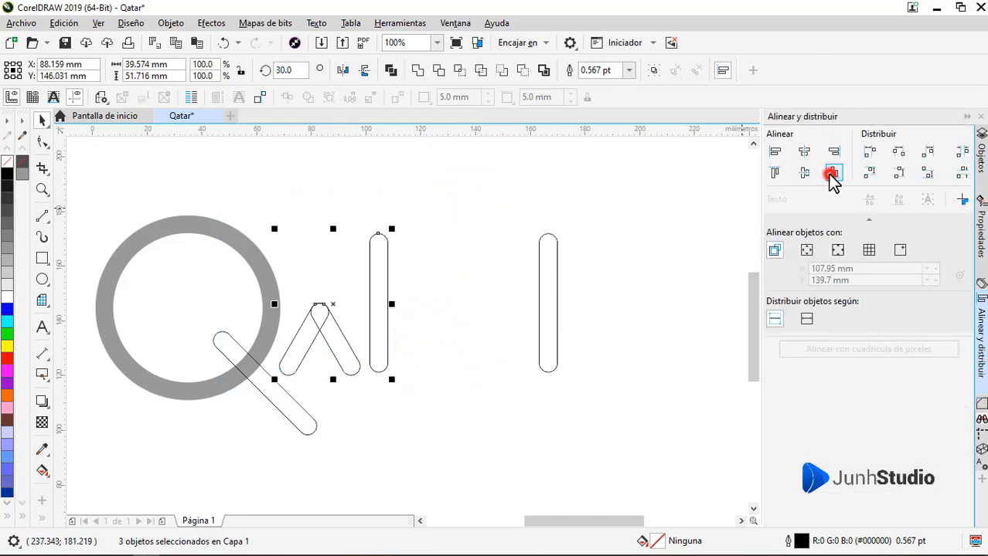
{"action": "left_click", "coordinate": [832, 175]}
{"action": "left_click", "coordinate": [429, 333]}
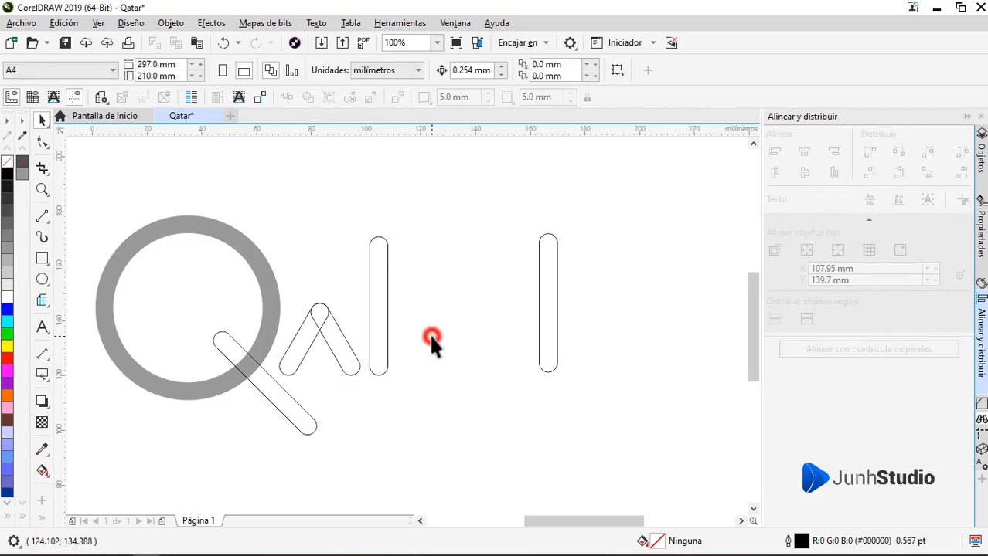
Turn another copy of the long bar into the T's crossbar, about 18.7 mm long and rotated to 270°, against the T's stem
{"action": "left_click", "coordinate": [538, 286]}
{"action": "key", "text": "ctrl+d"}
{"action": "left_click_drag", "start_coordinate": [538, 282], "coordinate": [456, 297]}
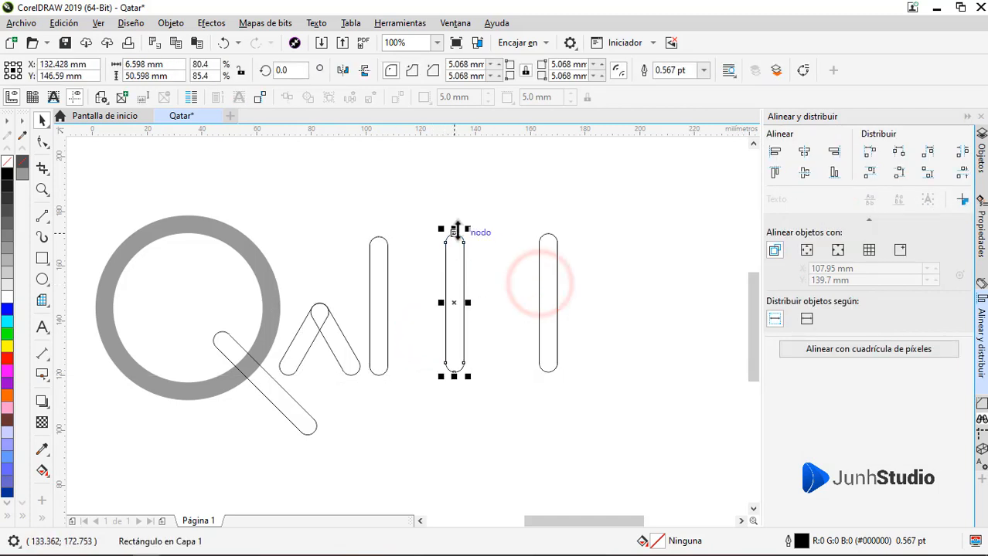
{"action": "left_click_drag", "start_coordinate": [456, 231], "coordinate": [453, 317]}
{"action": "left_click", "coordinate": [456, 315]}
{"action": "left_click_drag", "start_coordinate": [481, 360], "coordinate": [412, 321]}
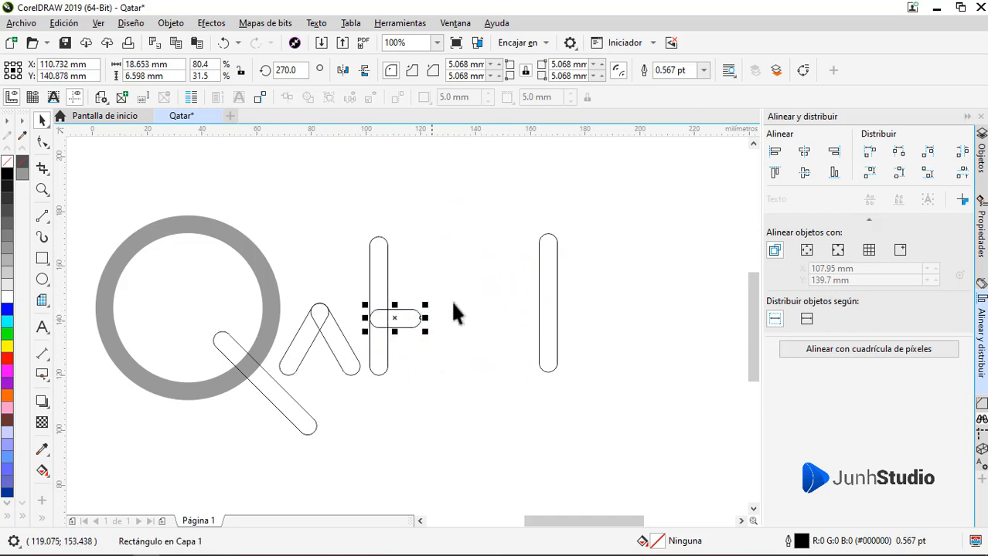
Copy the two legs of the A and place the copy at the same height just after the T
{"action": "key", "text": "alt"}
{"action": "left_click_drag", "start_coordinate": [309, 337], "coordinate": [301, 347]}
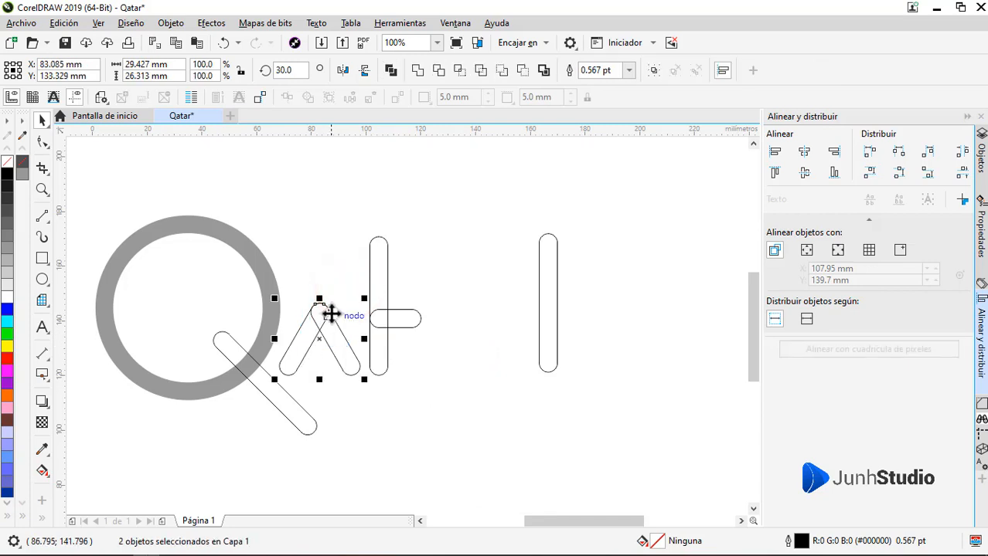
{"action": "right_click", "coordinate": [415, 312]}
{"action": "left_click_drag", "start_coordinate": [332, 311], "coordinate": [469, 318]}
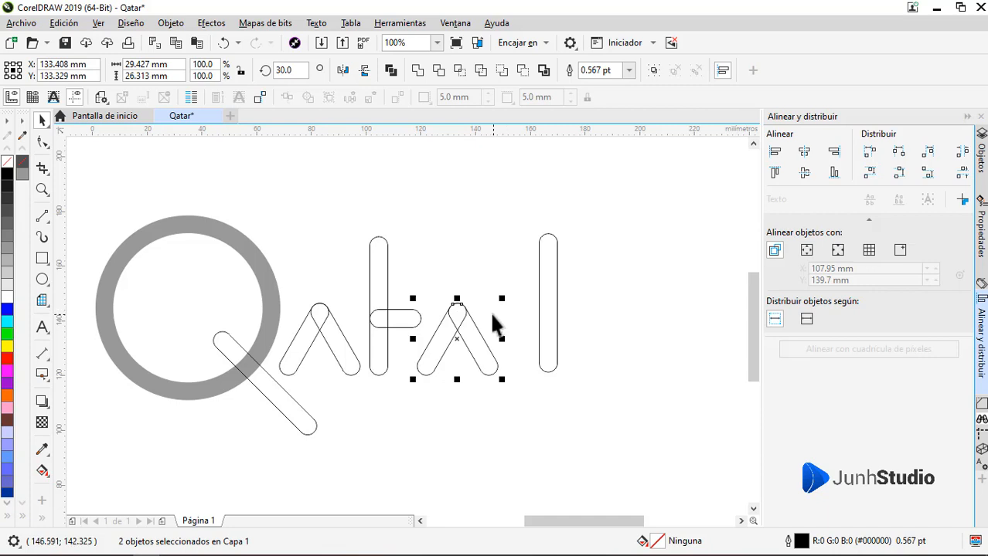
Move the spare long bar farther right and place a copy after the second A, rotated to 270° and shortened to about 31.5 mm
{"action": "left_click", "coordinate": [534, 313]}
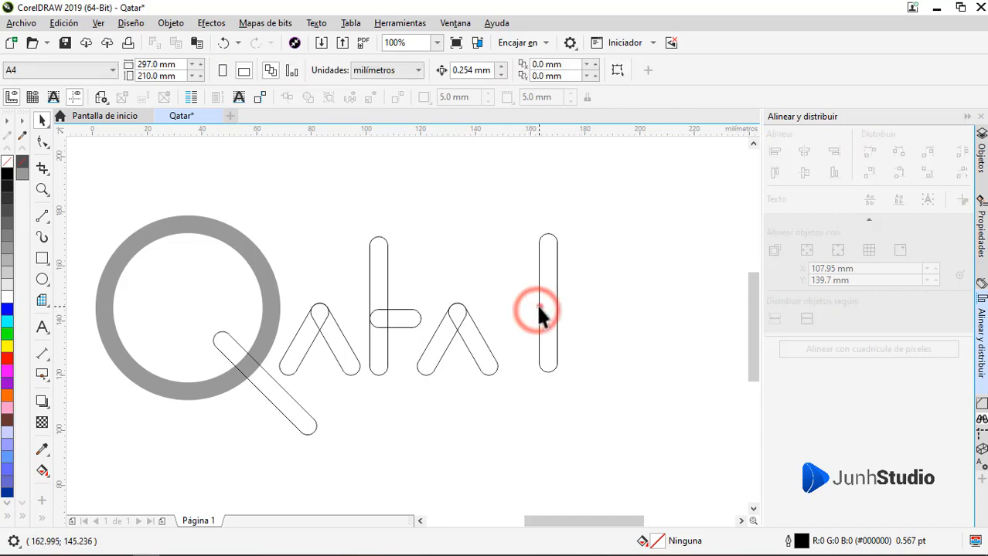
{"action": "left_click_drag", "start_coordinate": [539, 306], "coordinate": [597, 312]}
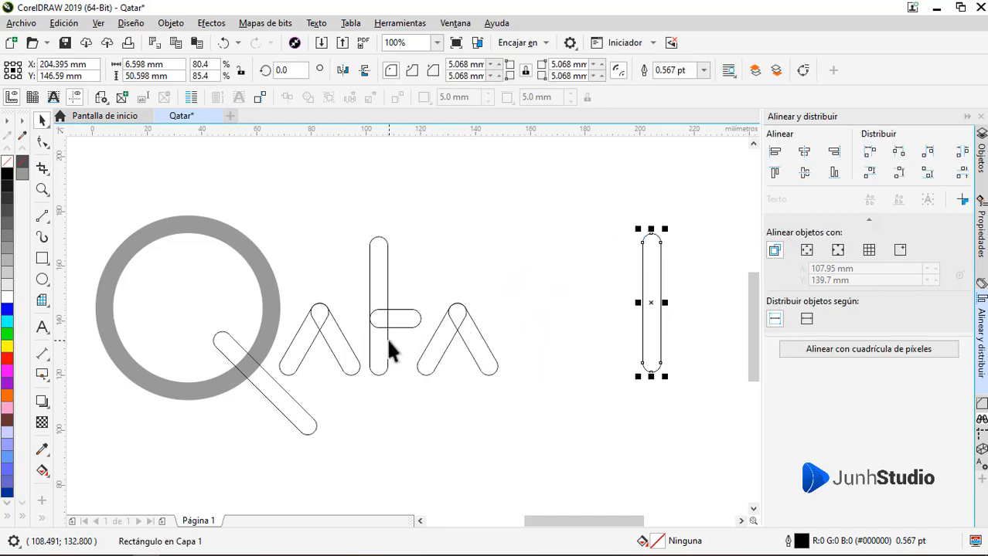
{"action": "right_click", "coordinate": [541, 329]}
{"action": "left_click_drag", "start_coordinate": [643, 321], "coordinate": [539, 324]}
{"action": "left_click", "coordinate": [539, 324]}
{"action": "left_click_drag", "start_coordinate": [564, 229], "coordinate": [549, 312]}
Duplicate the horizontal bar, rotate the copy to vertical and place it at the bar's left end as the stem of the R
{"action": "key", "text": "ctrl+d"}
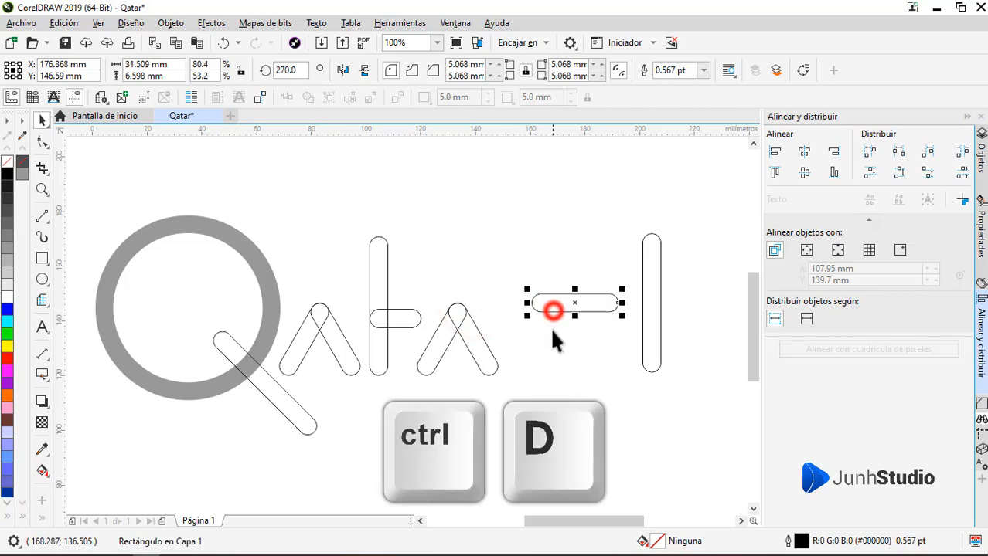
{"action": "left_click_drag", "start_coordinate": [551, 347], "coordinate": [551, 348]}
{"action": "left_click", "coordinate": [550, 348]}
{"action": "left_click_drag", "start_coordinate": [623, 342], "coordinate": [562, 289]}
{"action": "left_click_drag", "start_coordinate": [581, 323], "coordinate": [539, 334]}
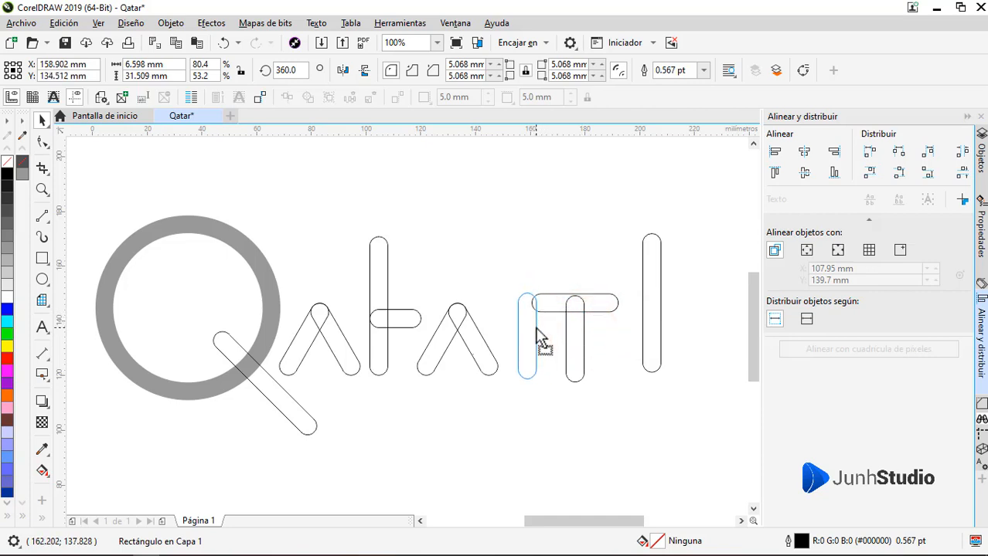
Shorten the R's stem to about 25.4 mm and fit the horizontal bar onto its top end, lengthened to about 45.8 mm
{"action": "left_click_drag", "start_coordinate": [528, 302], "coordinate": [457, 303]}
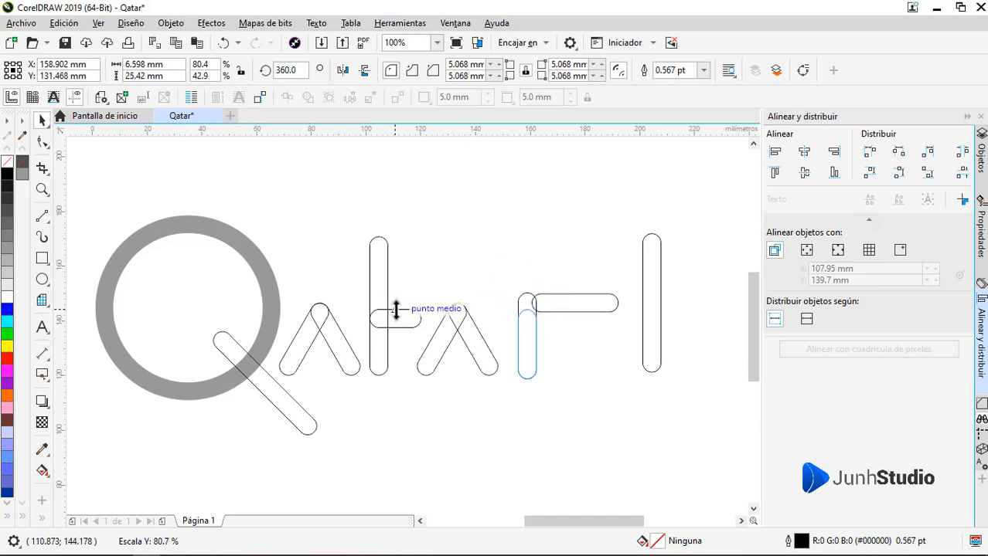
{"action": "left_click_drag", "start_coordinate": [397, 308], "coordinate": [396, 309]}
{"action": "left_click_drag", "start_coordinate": [568, 309], "coordinate": [546, 336]}
{"action": "left_click_drag", "start_coordinate": [609, 319], "coordinate": [646, 320]}
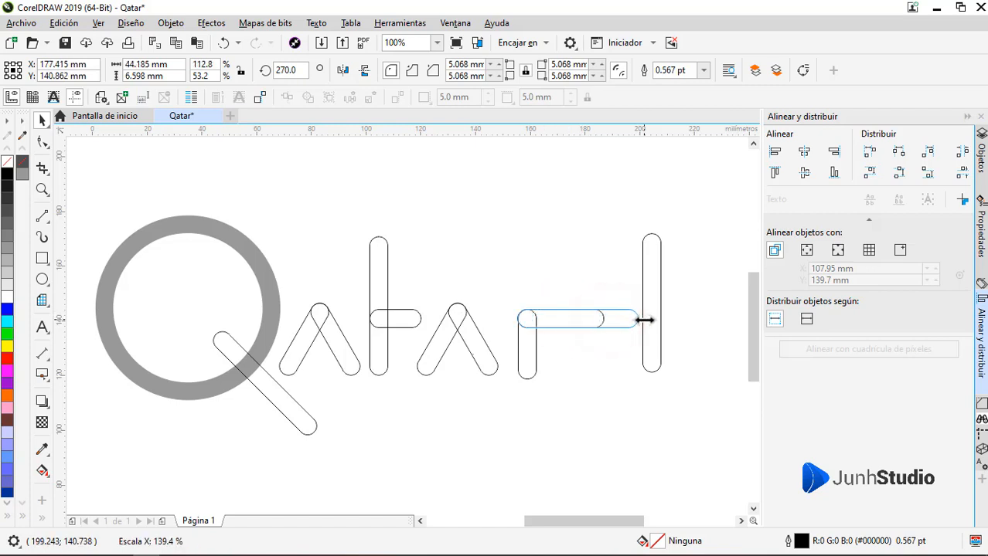
Delete the spare long vertical bar at the far end of the wordmark
{"action": "left_click", "coordinate": [654, 291]}
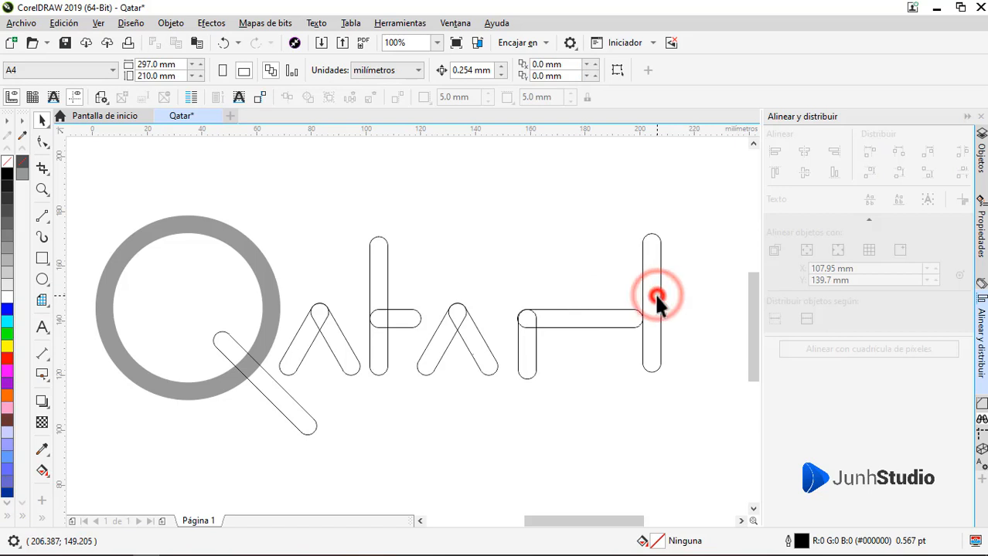
{"action": "left_click", "coordinate": [654, 292]}
{"action": "key", "text": "Delete"}
Shift the R's horizontal bar slightly so its rounded end lines up with the outer edge of the stem
{"action": "left_click", "coordinate": [534, 312]}
{"action": "scroll", "coordinate": [534, 312], "scroll_direction": "up", "scroll_amount": 5}
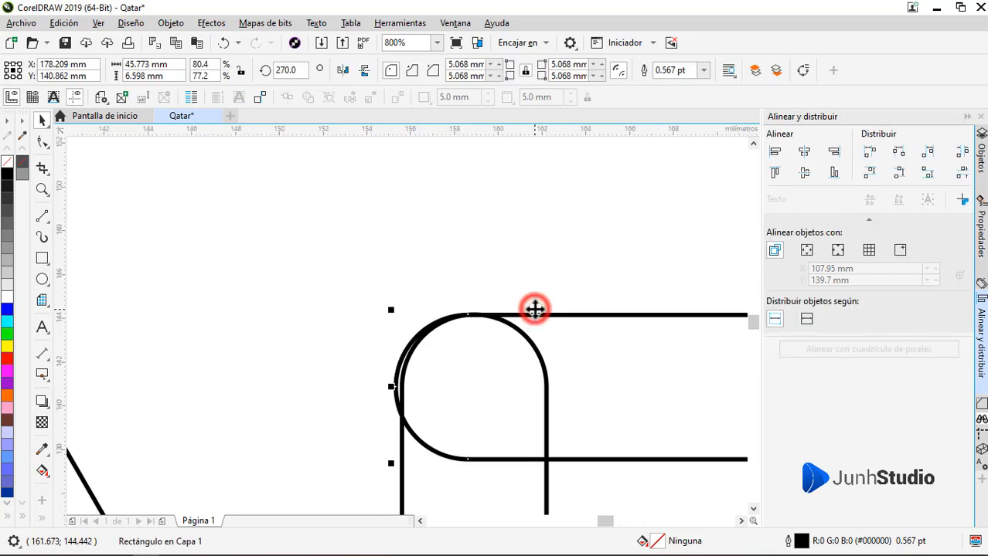
{"action": "left_click_drag", "start_coordinate": [532, 314], "coordinate": [537, 314]}
{"action": "scroll", "coordinate": [454, 281], "scroll_direction": "down", "scroll_amount": 2}
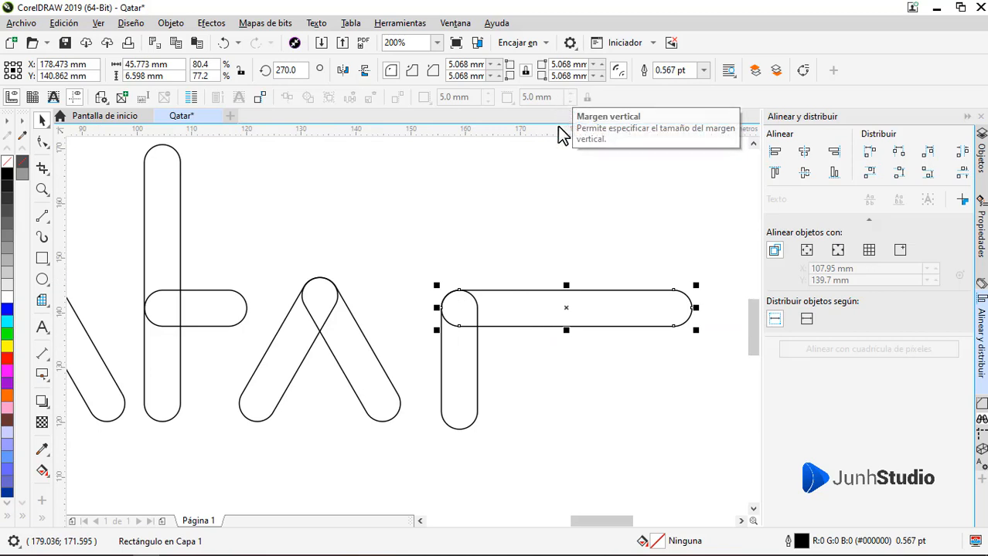
{"action": "left_click", "coordinate": [478, 349], "text": "shift"}
{"action": "left_click", "coordinate": [558, 227]}
{"action": "scroll", "coordinate": [545, 263], "scroll_direction": "down", "scroll_amount": 1}
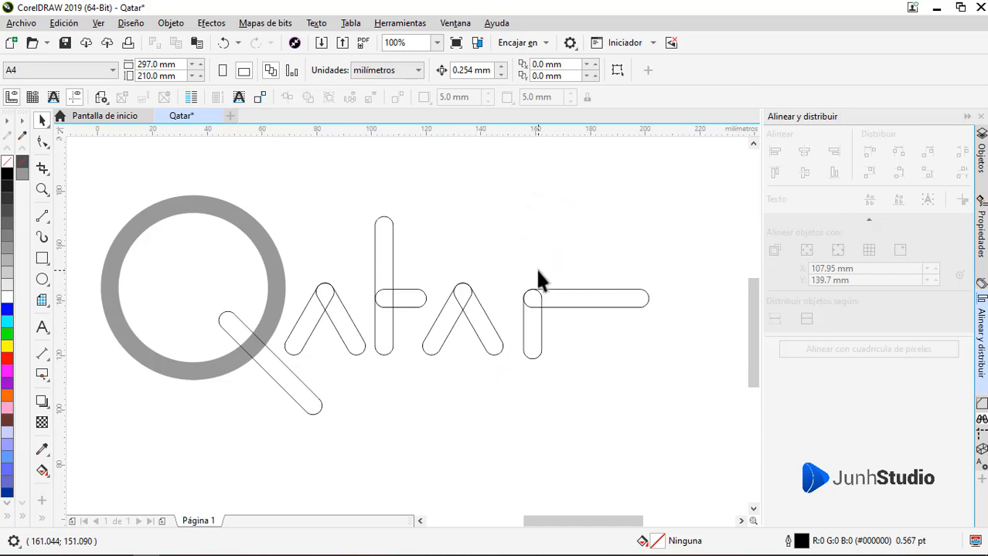
Weld the overlapping parts of each letter into one shape per letter, working from the R back to the Q's ring and tail
{"action": "left_click_drag", "start_coordinate": [569, 271], "coordinate": [520, 330]}
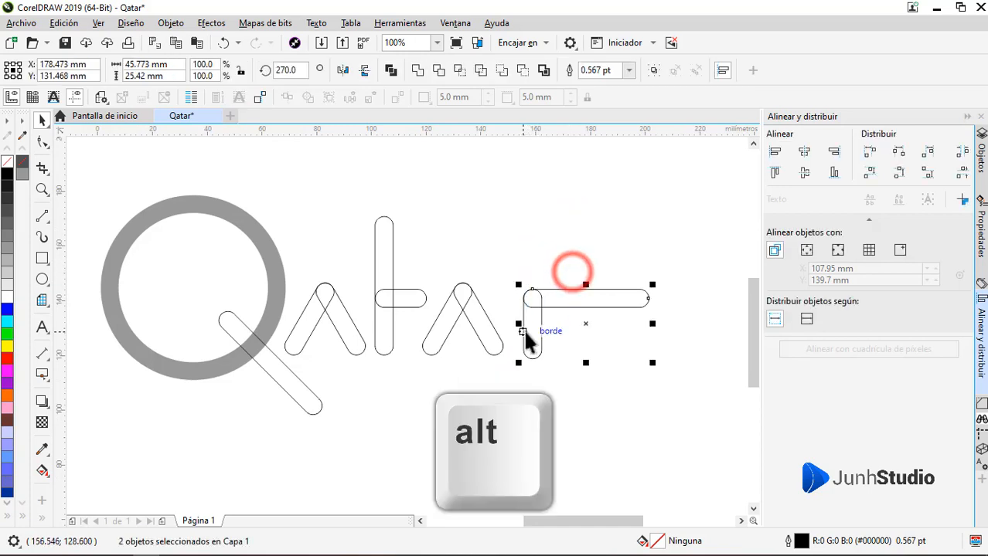
{"action": "left_click", "coordinate": [417, 71]}
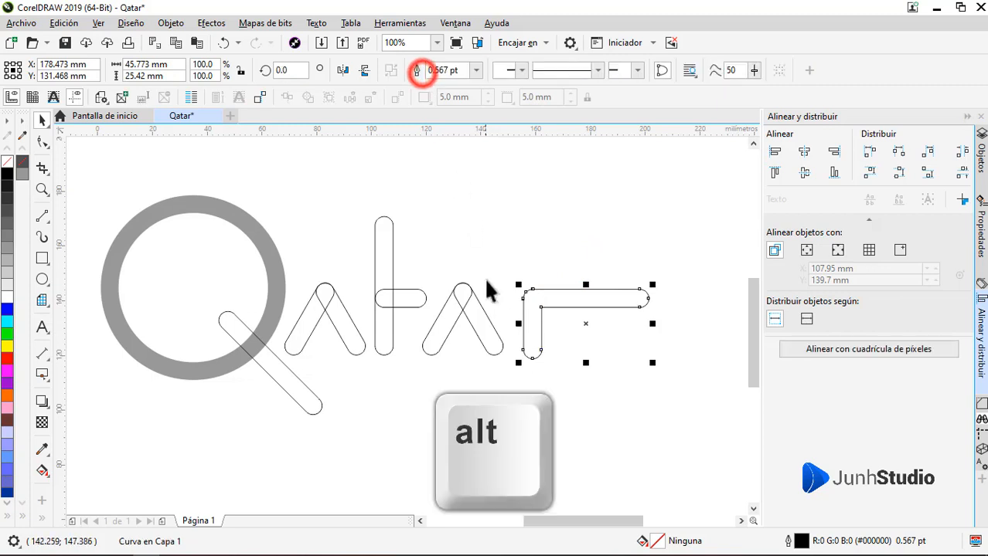
{"action": "left_click_drag", "start_coordinate": [476, 267], "coordinate": [440, 341]}
{"action": "left_click", "coordinate": [416, 70]}
{"action": "left_click_drag", "start_coordinate": [412, 273], "coordinate": [384, 303]}
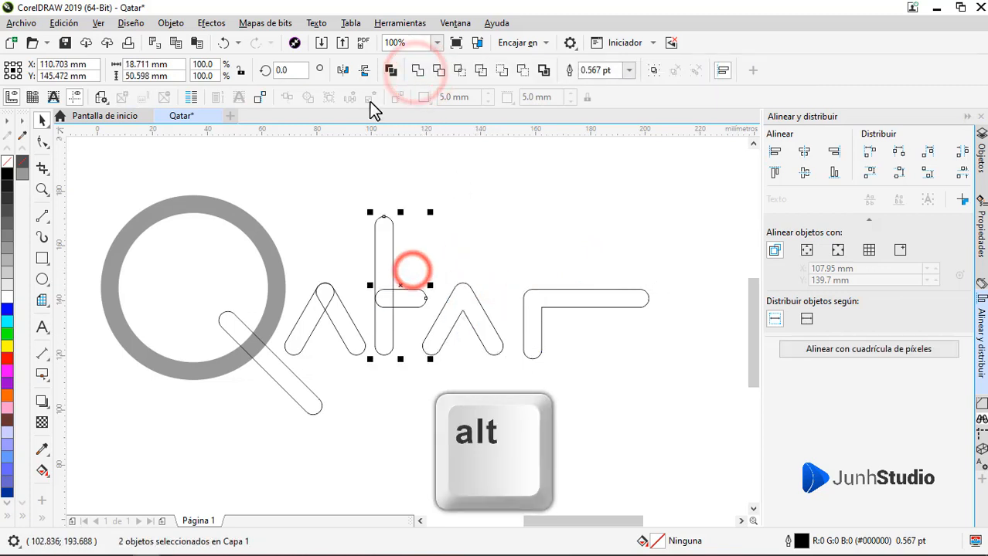
{"action": "left_click", "coordinate": [416, 70]}
{"action": "left_click_drag", "start_coordinate": [341, 261], "coordinate": [313, 306]}
{"action": "left_click", "coordinate": [416, 70]}
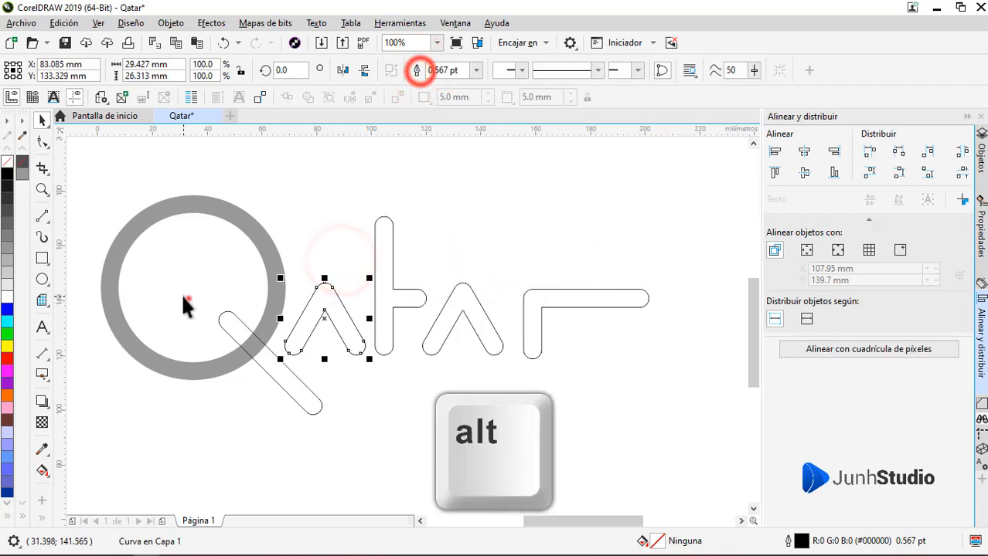
{"action": "left_click_drag", "start_coordinate": [186, 298], "coordinate": [255, 363]}
{"action": "left_click", "coordinate": [416, 70]}
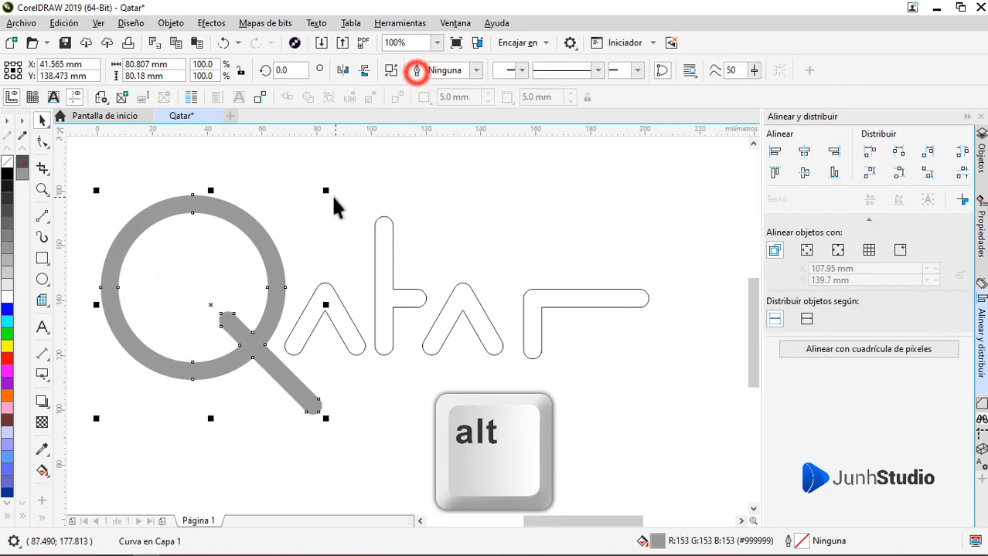
{"action": "left_click", "coordinate": [346, 173]}
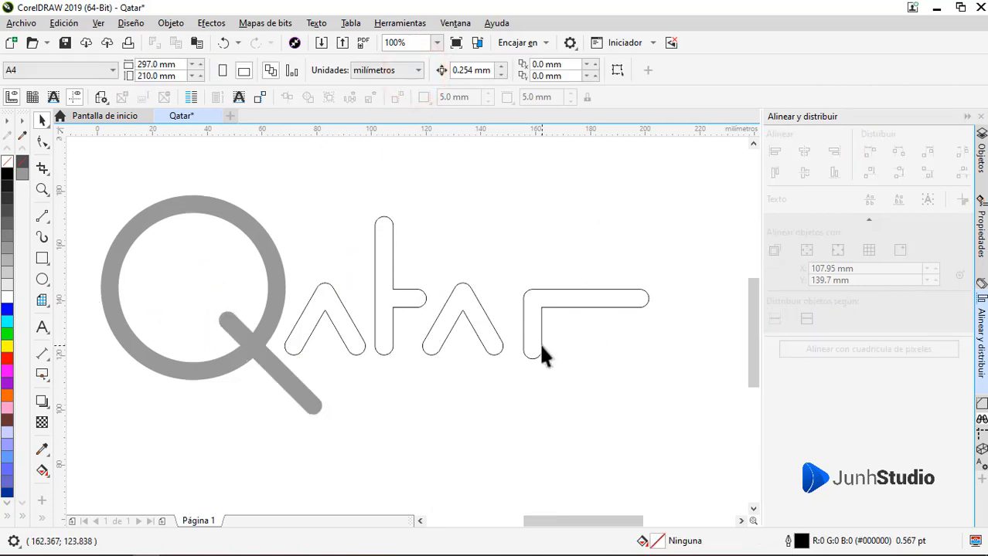
Weld all five letters into a single shape that takes on the Q's grey fill without an outline
{"action": "left_click_drag", "start_coordinate": [311, 261], "coordinate": [582, 338]}
{"action": "left_click", "coordinate": [235, 215], "text": "shift"}
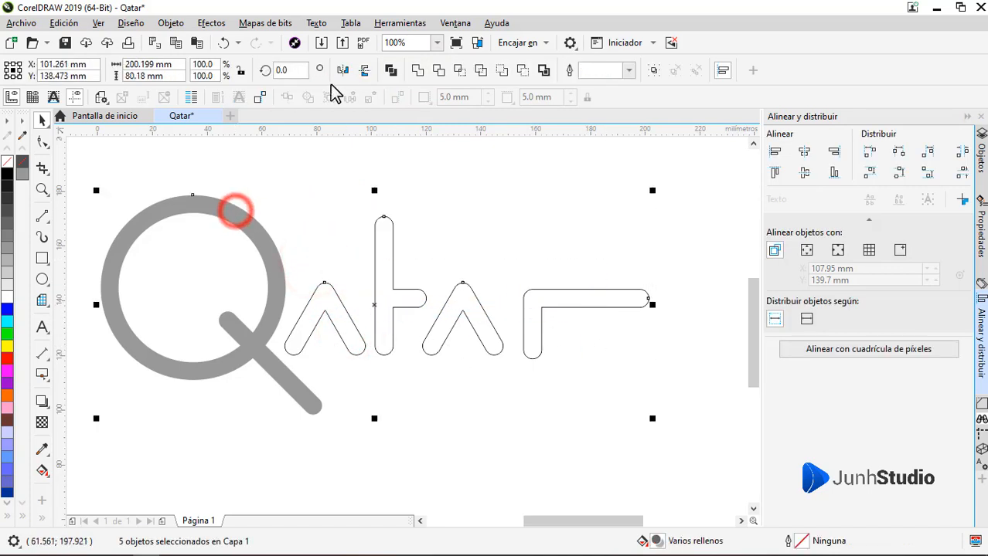
{"action": "left_click", "coordinate": [417, 72]}
{"action": "left_click", "coordinate": [276, 171]}
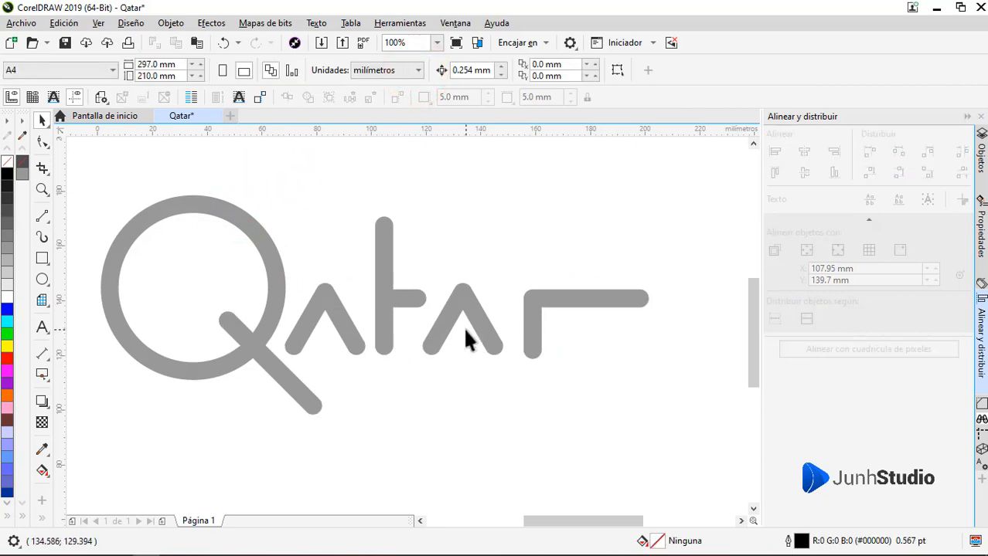
Move the wordmark to about X 116.5 mm, Y 155.2 mm and place a copy straight below it at about Y 56.7 mm
{"action": "scroll", "coordinate": [379, 282], "scroll_direction": "down", "scroll_amount": 2}
{"action": "left_click_drag", "start_coordinate": [392, 265], "coordinate": [411, 239]}
{"action": "left_click_drag", "start_coordinate": [411, 239], "coordinate": [412, 386]}
{"action": "scroll", "coordinate": [398, 255], "scroll_direction": "up", "scroll_amount": 2}
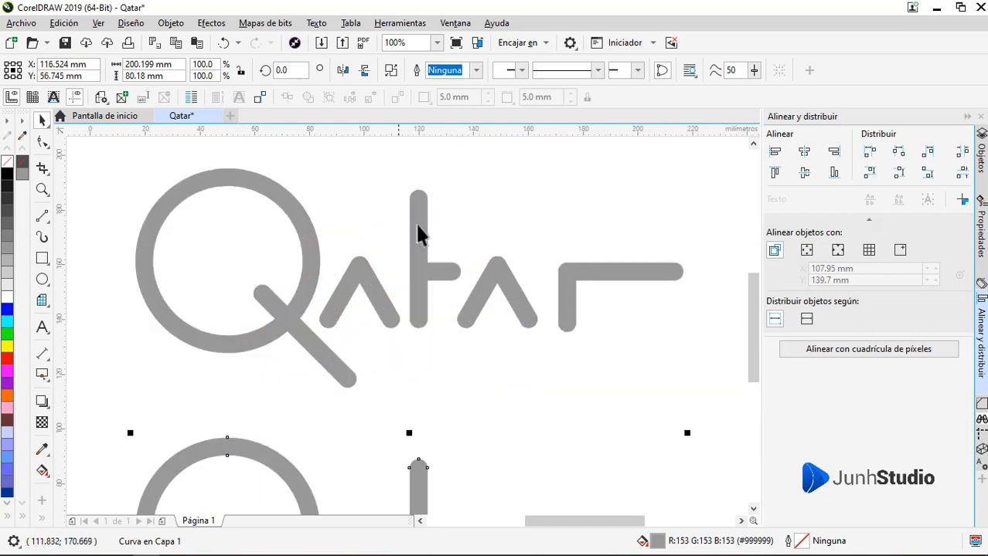
Fill the upper wordmark with the sampled dark red #A20025
{"action": "left_click", "coordinate": [978, 232]}
{"action": "left_click", "coordinate": [793, 136]}
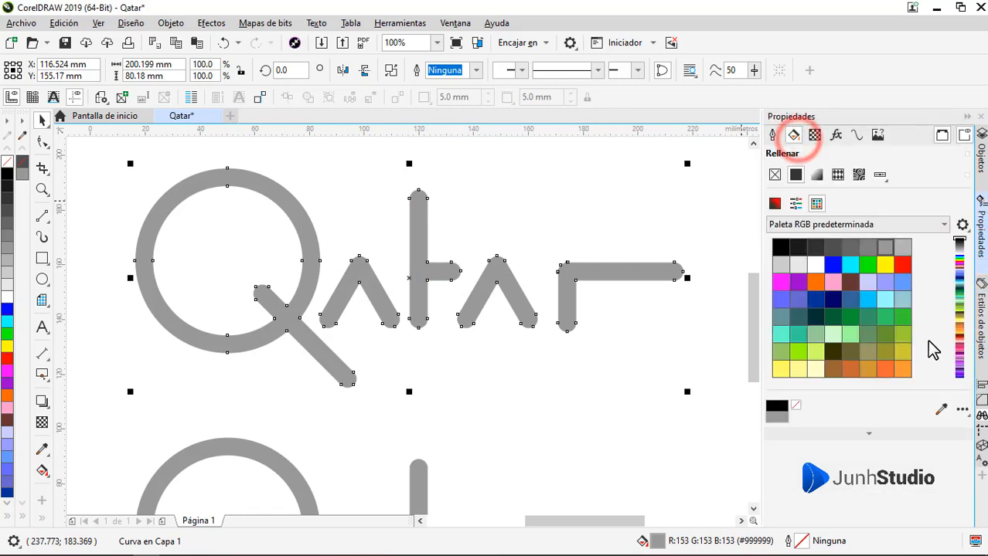
{"action": "left_click", "coordinate": [774, 203]}
{"action": "left_click", "coordinate": [941, 388]}
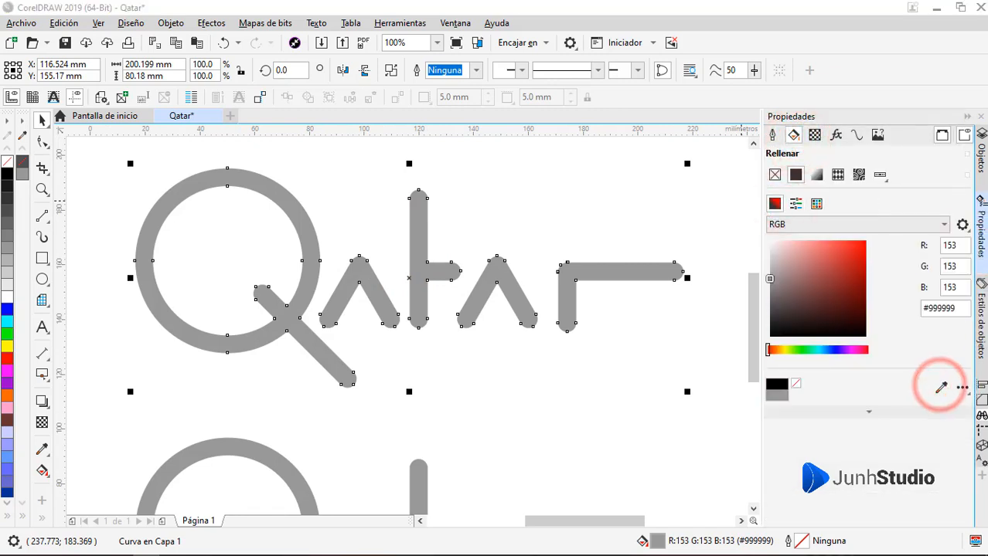
{"action": "left_click", "coordinate": [646, 351]}
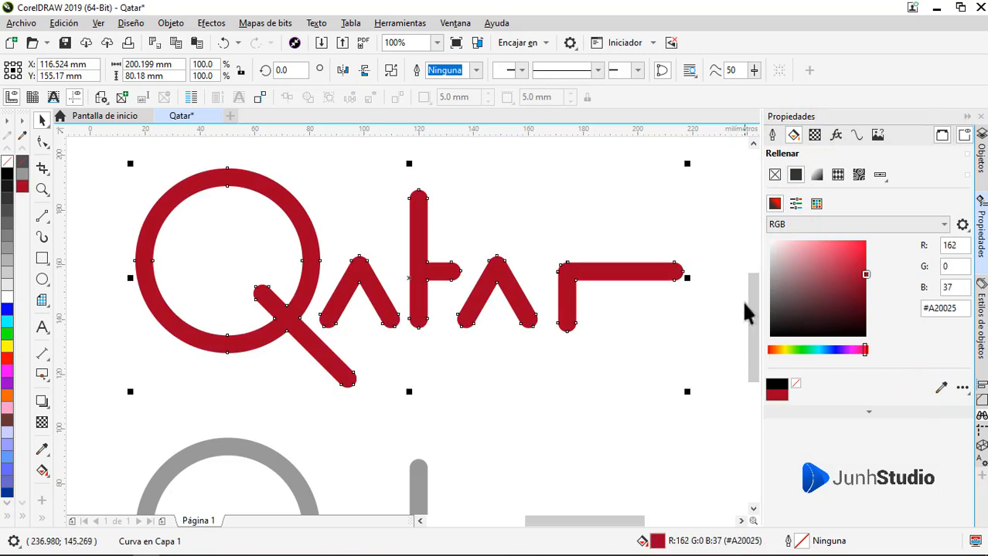
{"action": "left_click", "coordinate": [42, 122]}
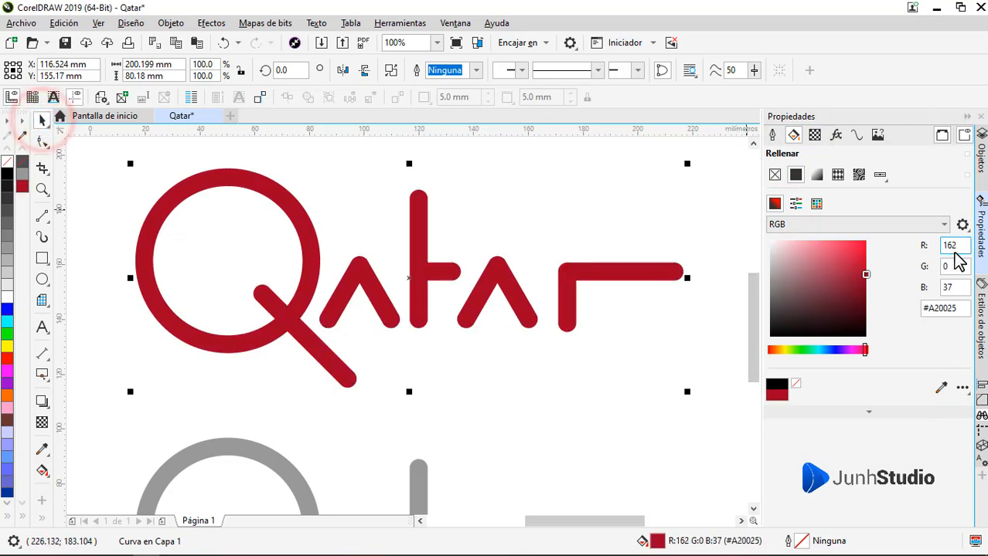
{"action": "left_click", "coordinate": [620, 232]}
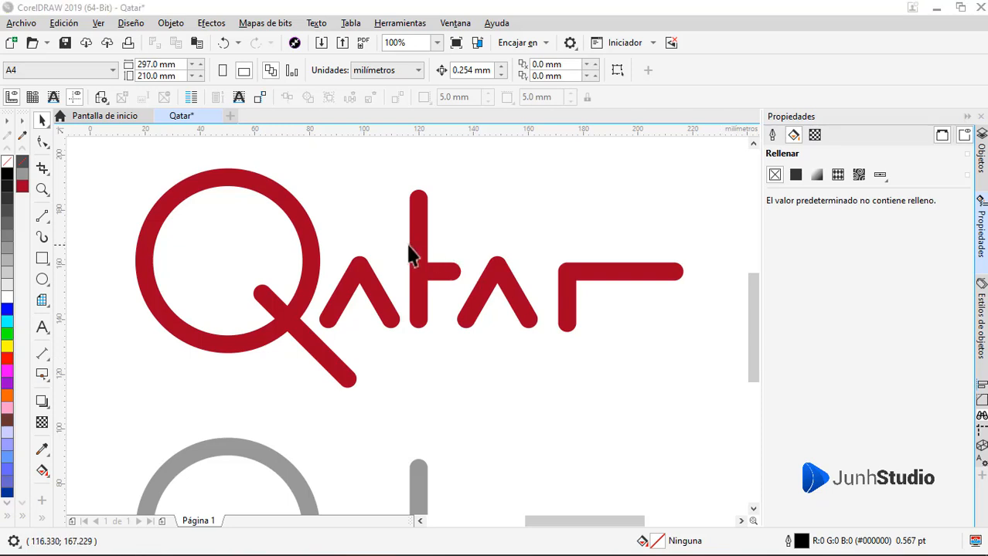
Draw an ellipse about 65.6 by 61.4 mm over the upper part of the Q
{"action": "left_click", "coordinate": [318, 257]}
{"action": "scroll", "coordinate": [395, 311], "scroll_direction": "down", "scroll_amount": 2}
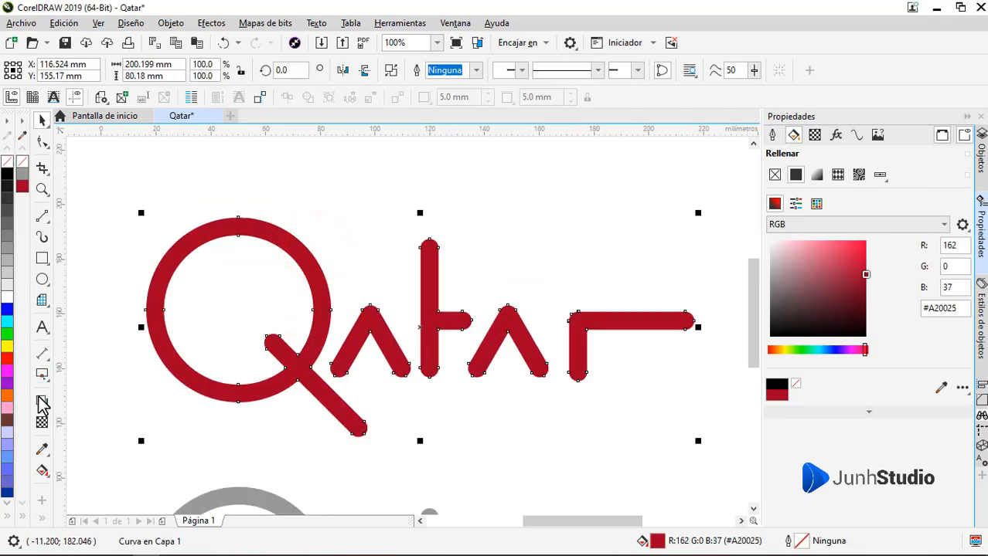
{"action": "left_click", "coordinate": [42, 279]}
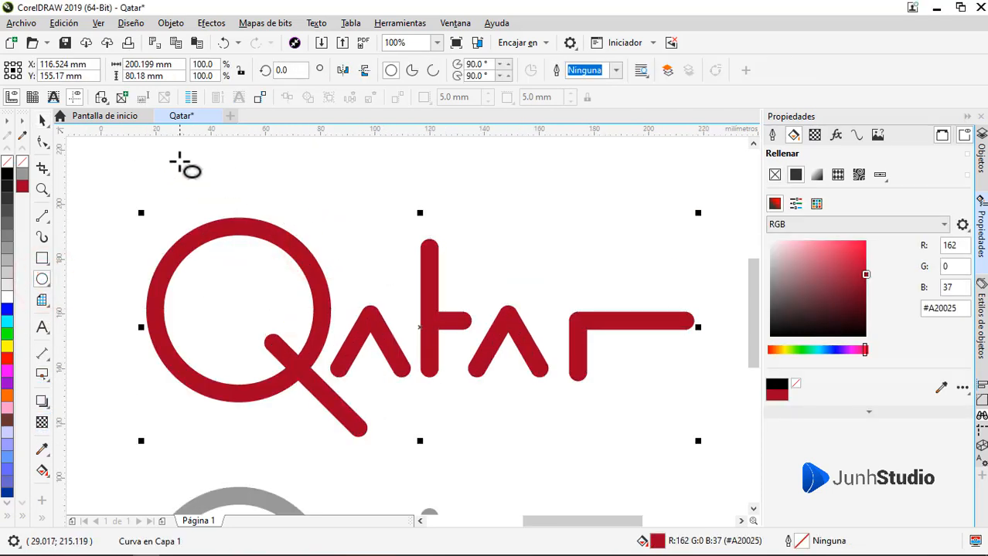
{"action": "left_click_drag", "start_coordinate": [180, 161], "coordinate": [364, 333]}
Fill the ellipse with the sampled bright red #DA0027 and remove its outline
{"action": "left_click", "coordinate": [796, 175]}
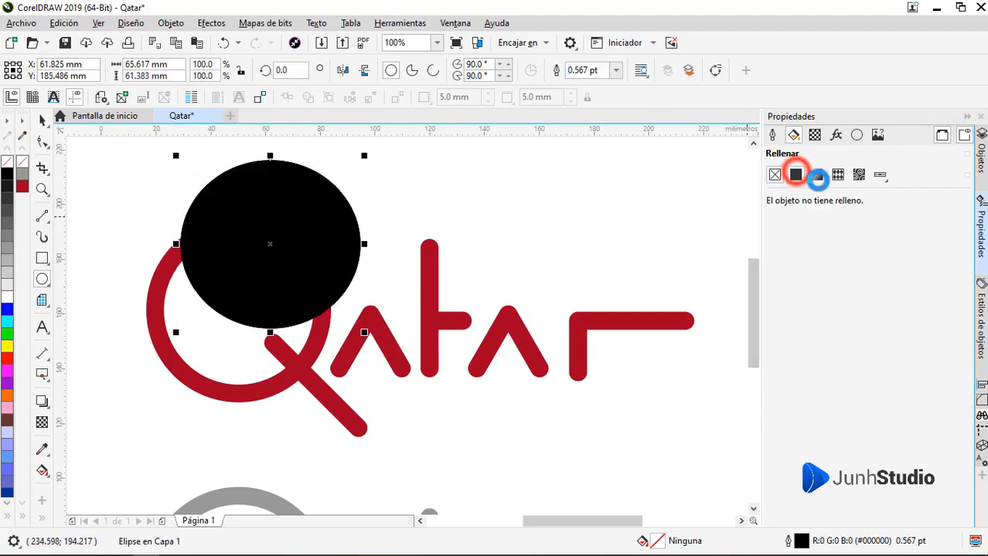
{"action": "left_click", "coordinate": [939, 387]}
{"action": "left_click", "coordinate": [373, 313]}
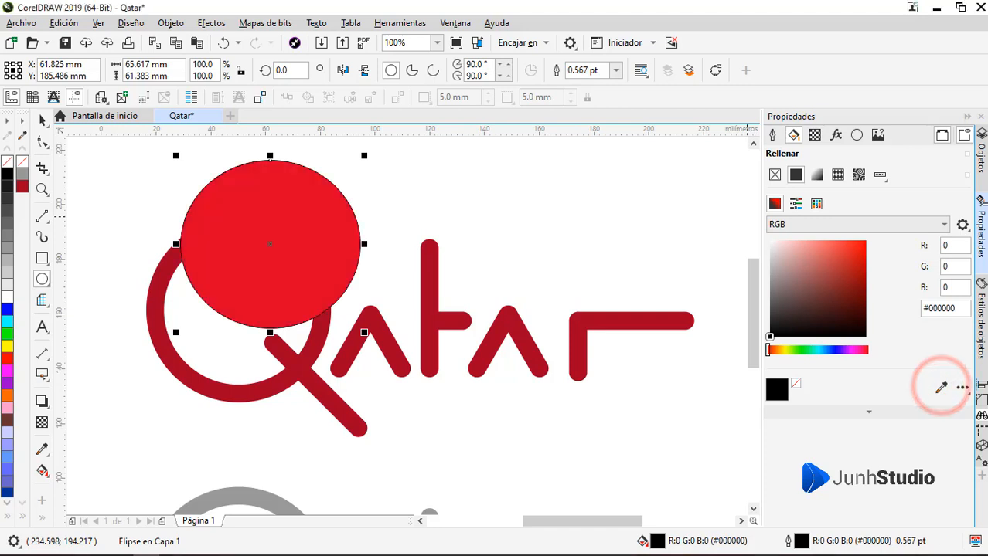
{"action": "right_click", "coordinate": [22, 163]}
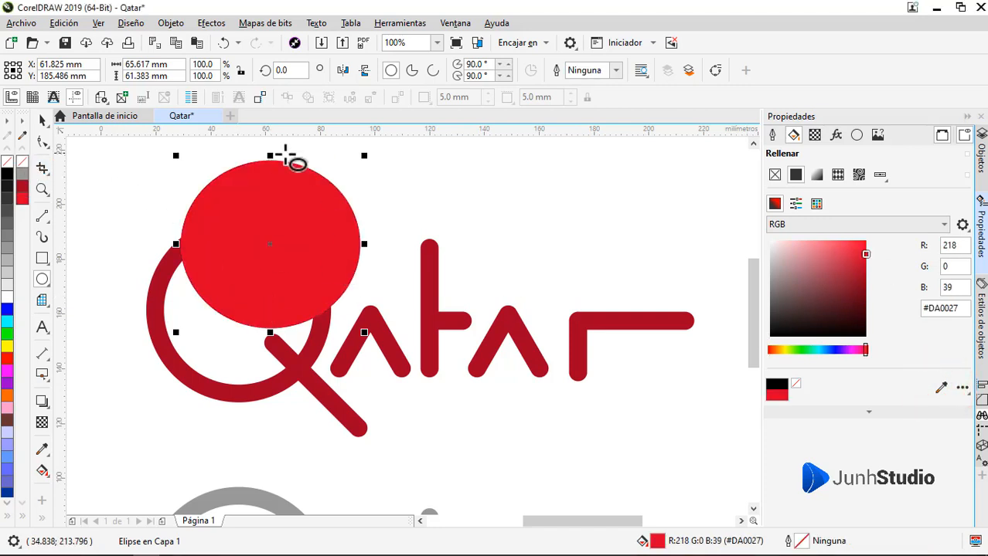
Apply a gradient transparency to the red ellipse and change its type from linear to elliptical
{"action": "left_click", "coordinate": [42, 422]}
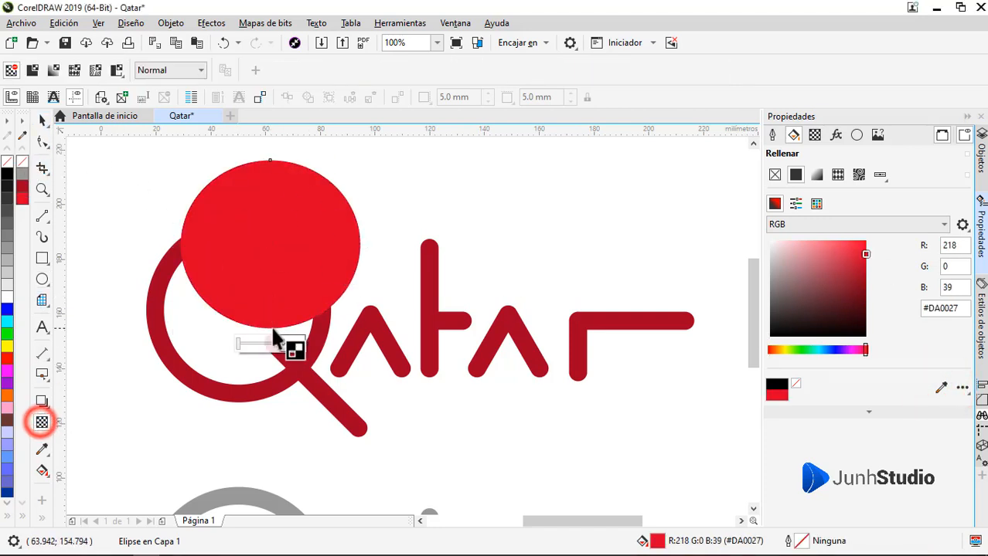
{"action": "left_click_drag", "start_coordinate": [270, 328], "coordinate": [270, 160]}
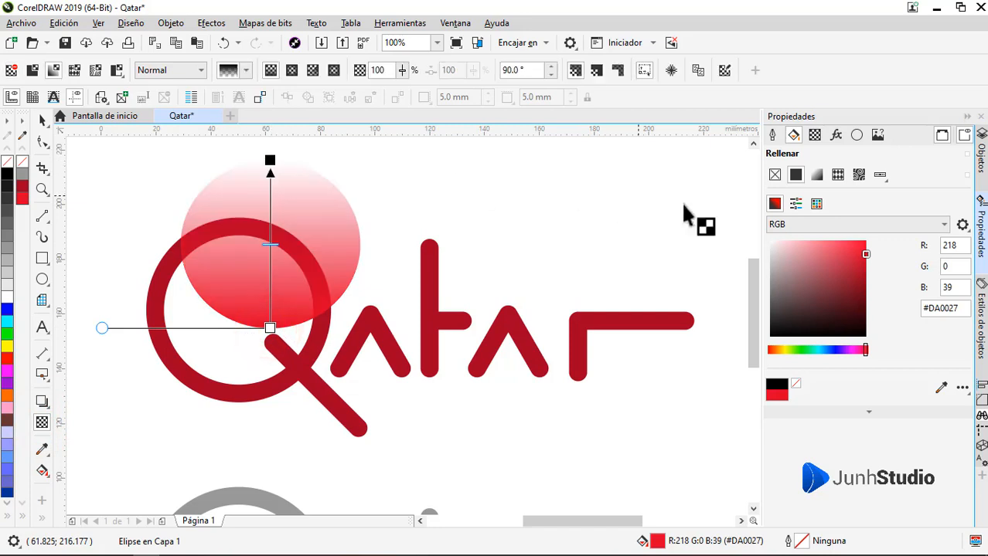
{"action": "left_click", "coordinate": [816, 175]}
{"action": "left_click", "coordinate": [796, 175]}
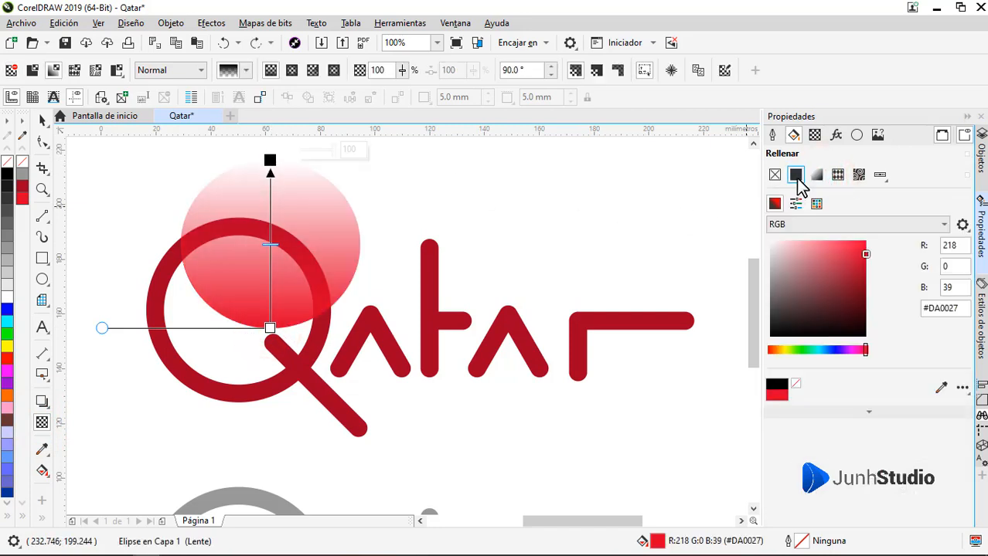
{"action": "left_click", "coordinate": [815, 136]}
{"action": "left_click", "coordinate": [910, 400]}
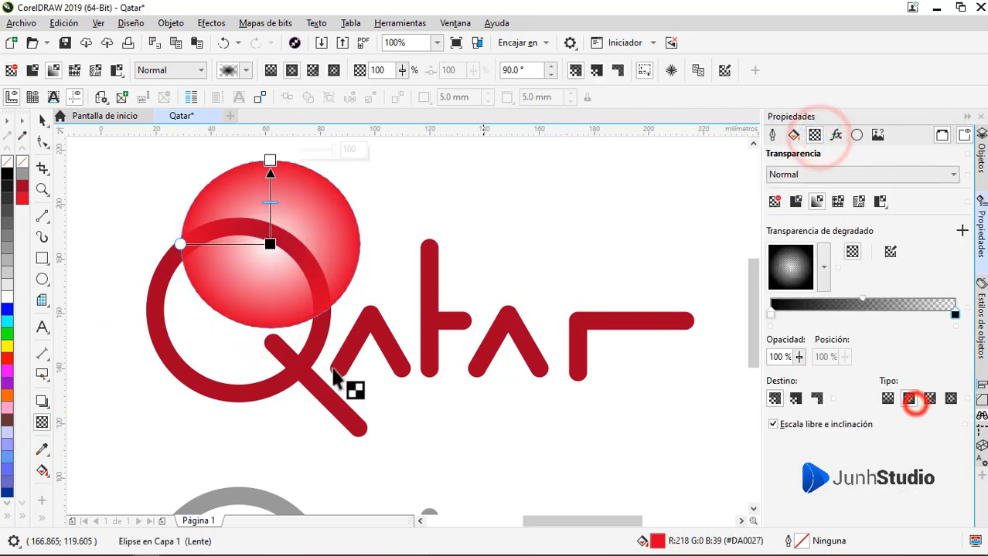
Set the ellipse's gradient transparency to 0 at the centre and 100 at the outer edge
{"action": "left_click_drag", "start_coordinate": [333, 151], "coordinate": [303, 152]}
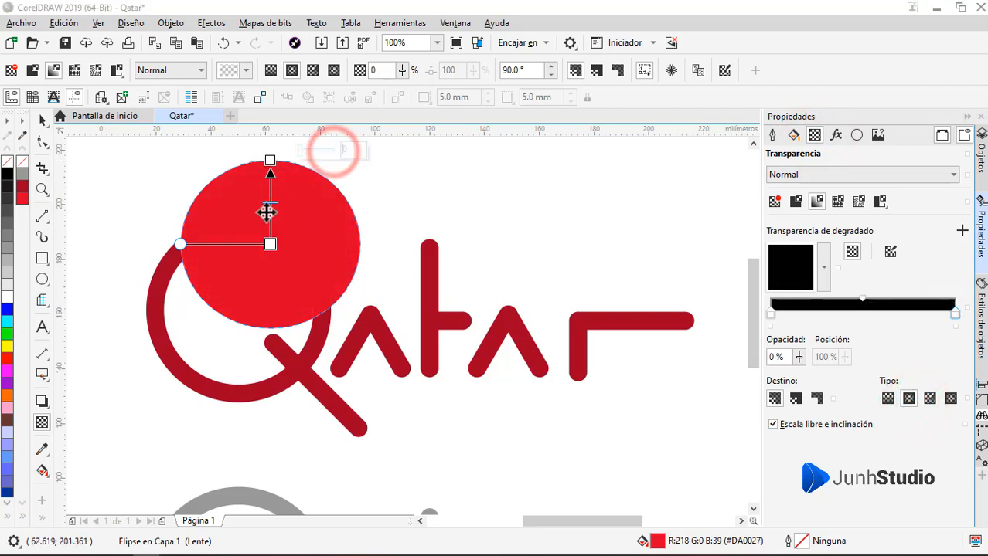
{"action": "left_click", "coordinate": [270, 245]}
{"action": "mouse_move", "coordinate": [303, 236]}
{"action": "left_mouse_down"}
{"action": "mouse_move", "coordinate": [349, 235]}
{"action": "mouse_move", "coordinate": [302, 235]}
{"action": "left_mouse_up"}
{"action": "left_click", "coordinate": [270, 160]}
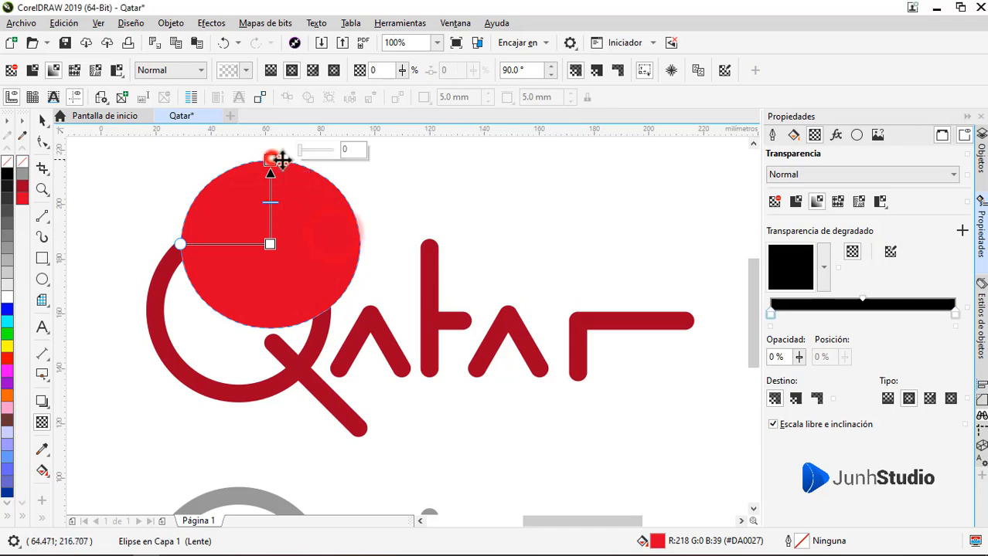
{"action": "left_click_drag", "start_coordinate": [300, 152], "coordinate": [345, 165]}
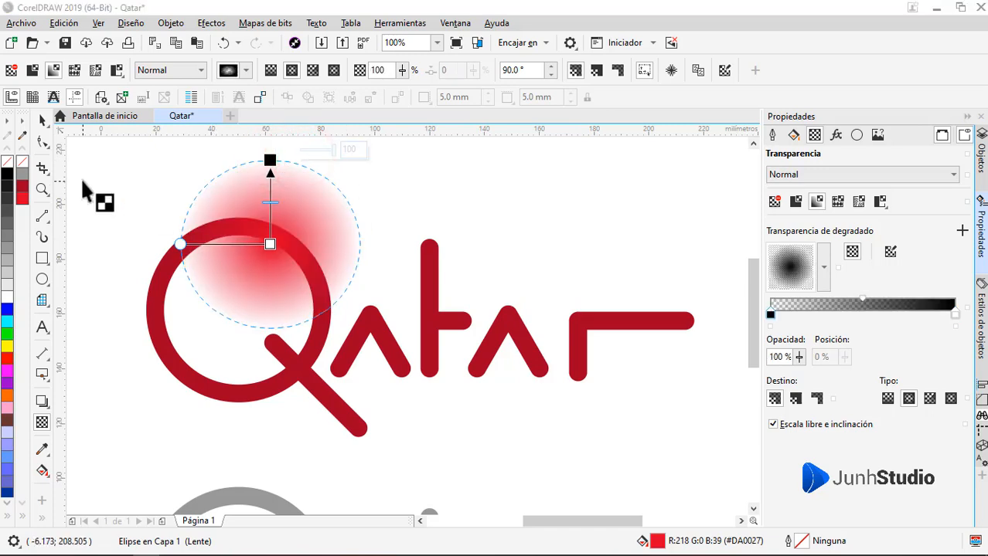
Set the ellipse's transparency merge mode to Añadir and move the ellipse to about X 70.3 mm, Y 186.3 mm over the Q's ring
{"action": "left_click", "coordinate": [42, 120]}
{"action": "left_click", "coordinate": [294, 255]}
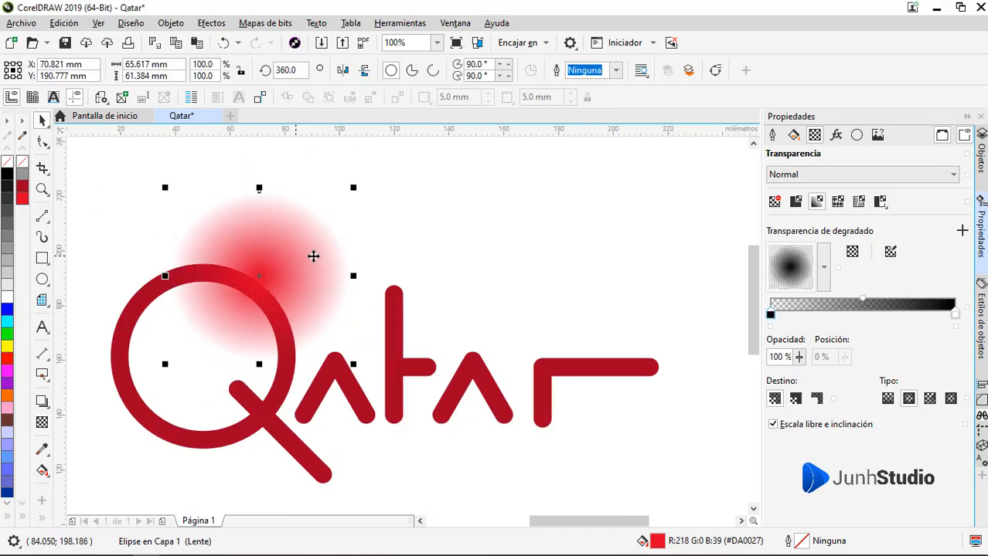
{"action": "left_click", "coordinate": [789, 175]}
{"action": "left_click", "coordinate": [784, 207]}
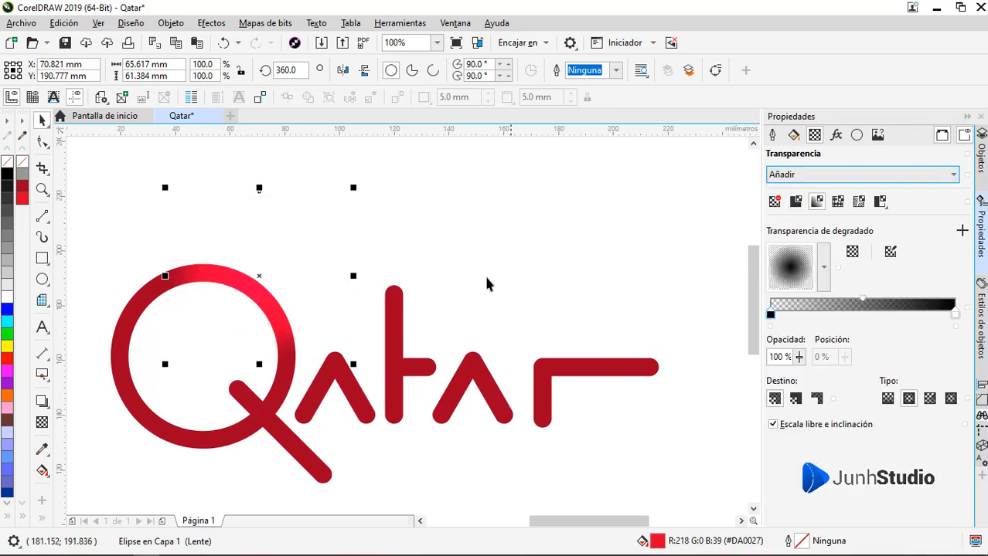
{"action": "mouse_move", "coordinate": [295, 258]}
{"action": "left_mouse_down"}
{"action": "mouse_move", "coordinate": [298, 280]}
{"action": "mouse_move", "coordinate": [292, 270]}
{"action": "left_mouse_up"}
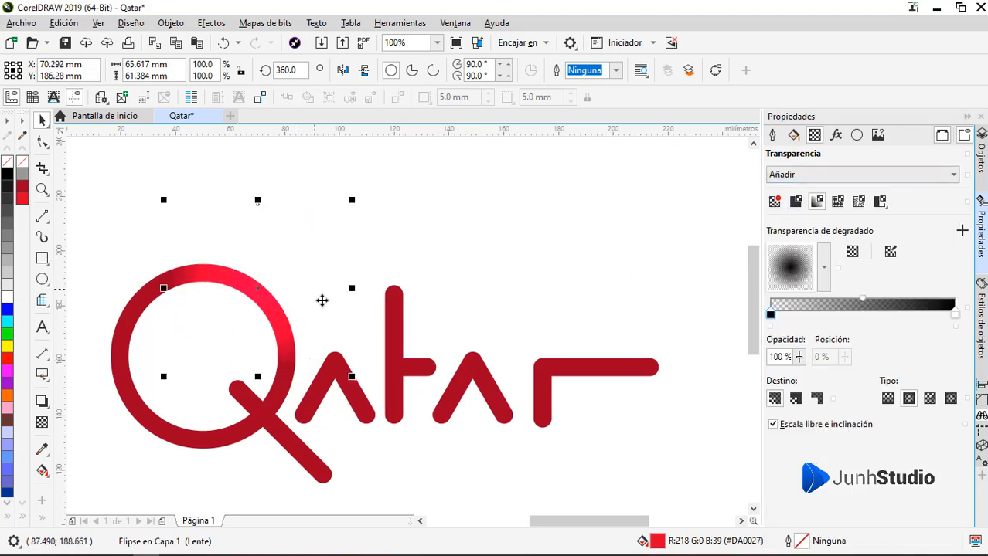
Copy the Q's red ellipse, reduce the copy to about 38.9 × 36.4 mm, and place it over the first a
{"action": "left_click_drag", "start_coordinate": [300, 279], "coordinate": [583, 202]}
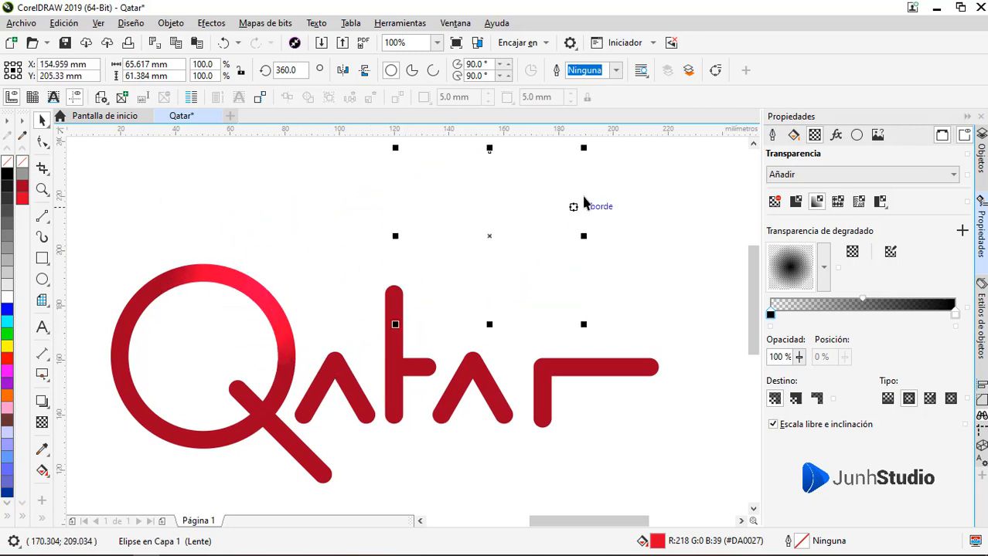
{"action": "left_click_drag", "start_coordinate": [585, 150], "coordinate": [548, 194]}
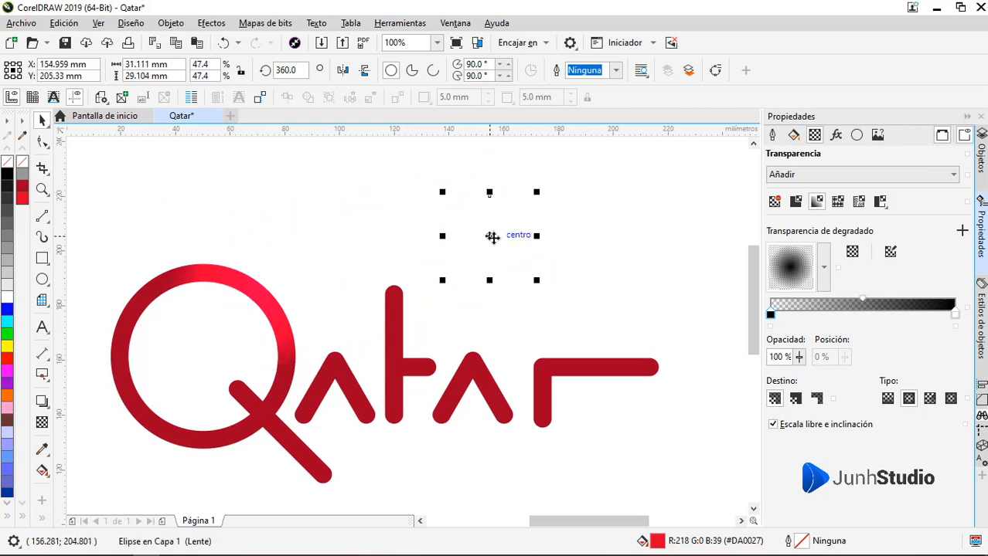
{"action": "left_click_drag", "start_coordinate": [494, 229], "coordinate": [337, 349]}
{"action": "mouse_move", "coordinate": [376, 313]}
{"action": "left_mouse_down"}
{"action": "mouse_move", "coordinate": [397, 295]}
{"action": "mouse_move", "coordinate": [386, 303]}
{"action": "left_mouse_up"}
Enlarge the Q's highlight ellipse to about 83.7 × 78.3 mm and move it to about X 73.5 mm, Y 194.7 mm
{"action": "left_click", "coordinate": [238, 289]}
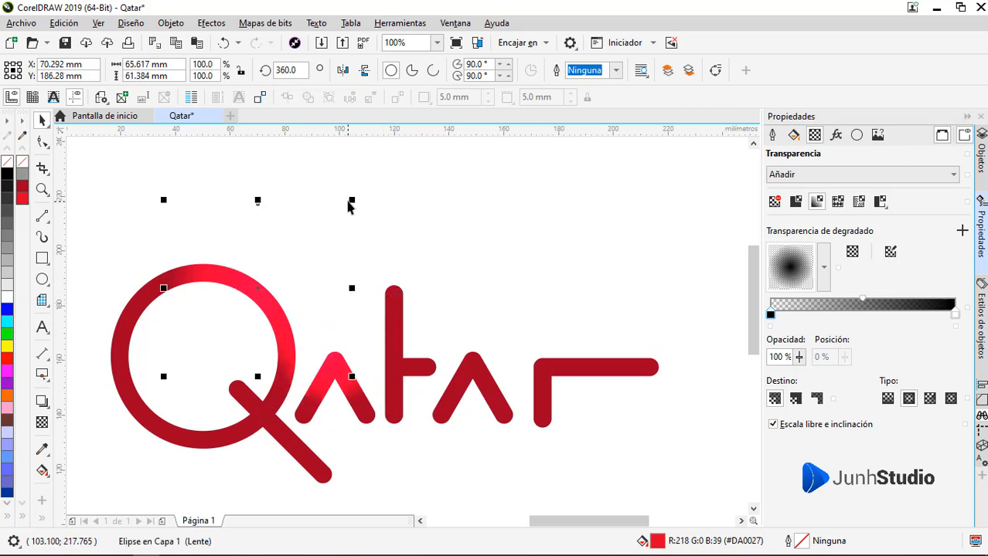
{"action": "left_click_drag", "start_coordinate": [351, 201], "coordinate": [407, 173]}
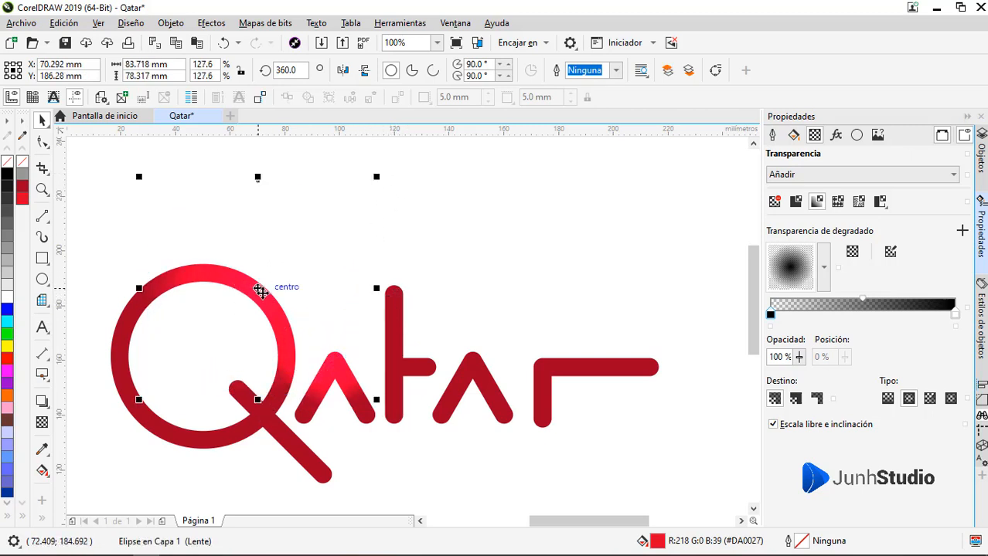
{"action": "left_click_drag", "start_coordinate": [261, 290], "coordinate": [264, 269]}
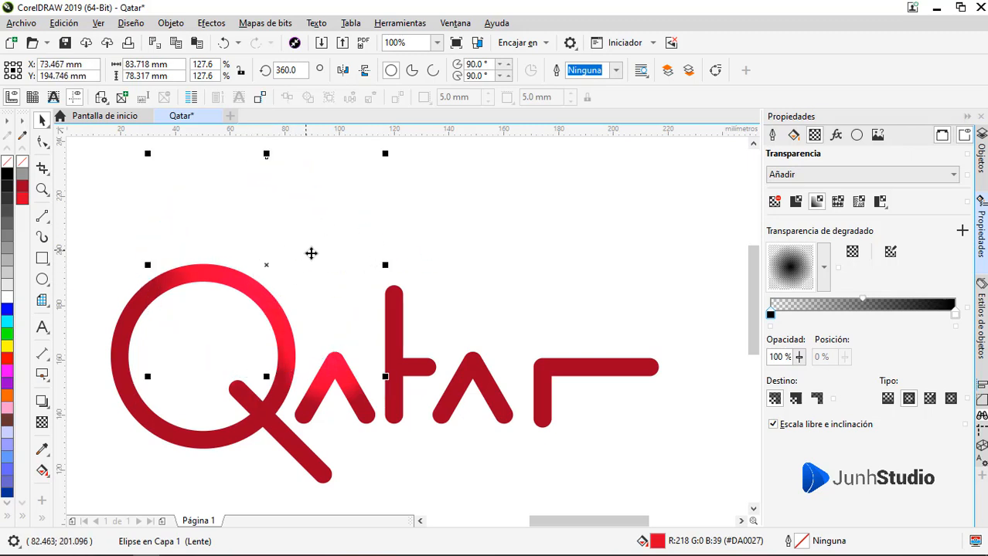
Copy the first a's ellipse to about X 150.1, Y 172.1 mm over the second a, and shift the original to about X 96.4, Y 161.2 mm
{"action": "left_click", "coordinate": [339, 376]}
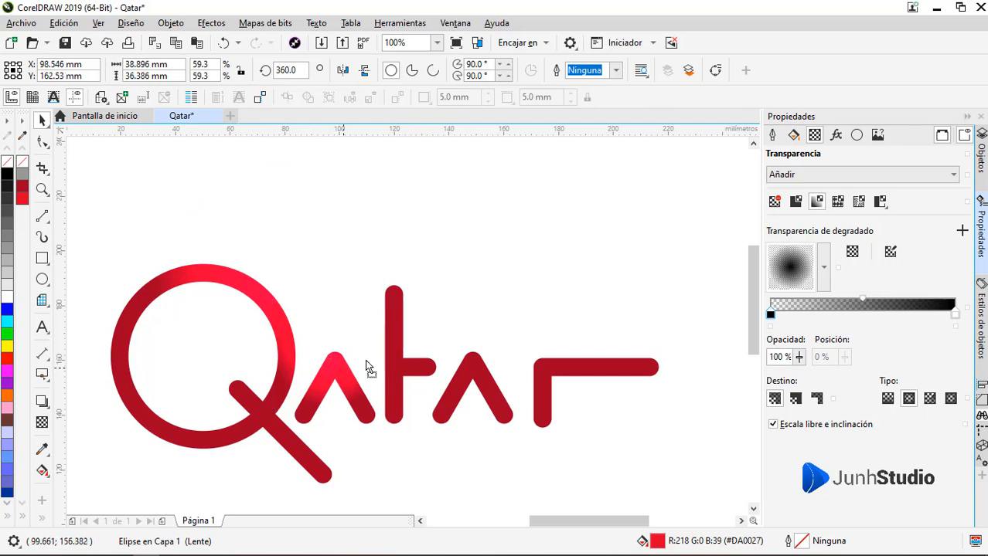
{"action": "left_click_drag", "start_coordinate": [368, 368], "coordinate": [491, 353]}
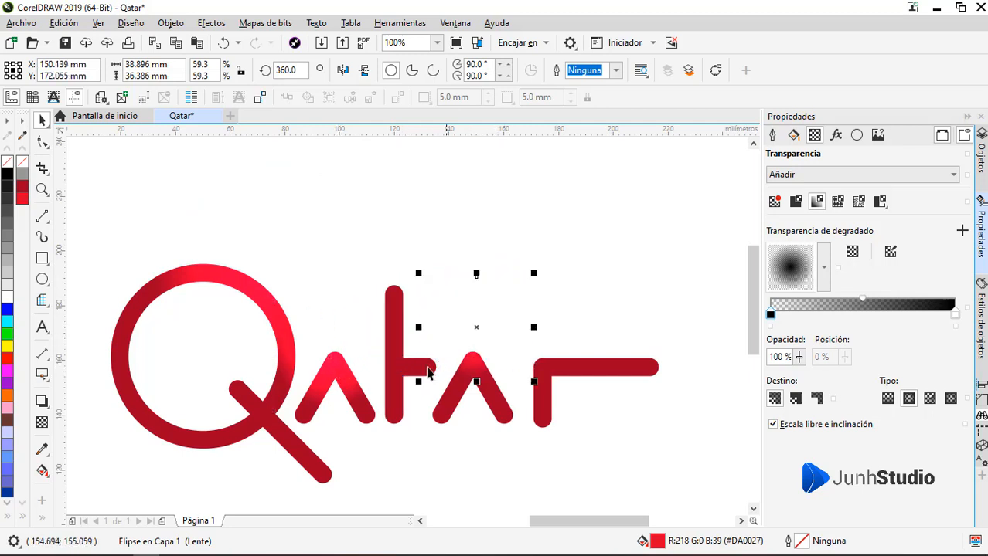
{"action": "left_click", "coordinate": [333, 358]}
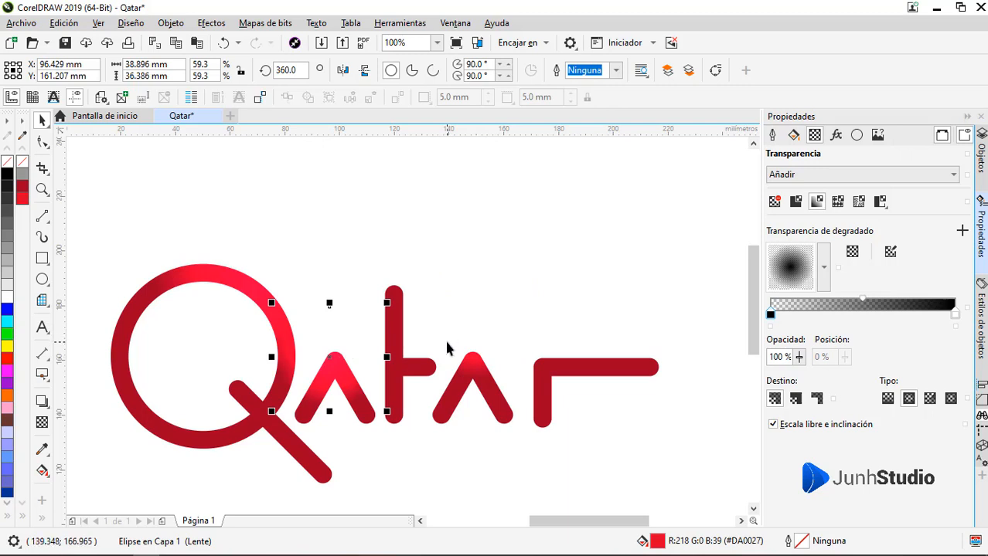
Copy the second a's ellipse over the r at about X 189.9 mm, Y 172.3 mm and widen it to about 85.8 mm
{"action": "left_click", "coordinate": [470, 338]}
{"action": "left_click_drag", "start_coordinate": [470, 337], "coordinate": [676, 327]}
{"action": "left_click_drag", "start_coordinate": [555, 344], "coordinate": [586, 344]}
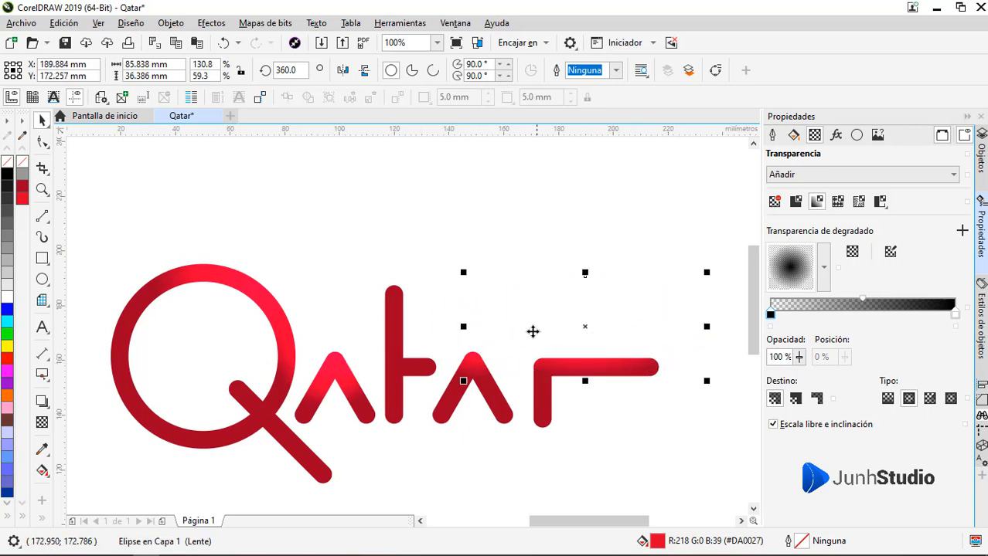
{"action": "key", "text": "ctrl+z"}
{"action": "key", "text": "ctrl+z"}
{"action": "key", "text": "ctrl+z"}
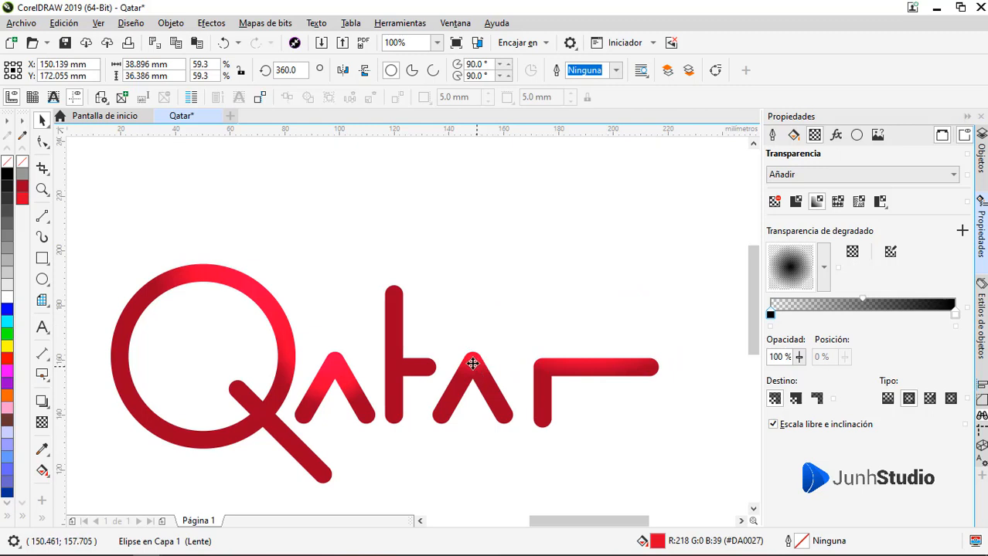
Copy the second a's ellipse over the t, resize it to about 24.5 × 74.9 mm and place it at about X 114.8, Y 188.3 mm
{"action": "left_click_drag", "start_coordinate": [473, 364], "coordinate": [390, 381]}
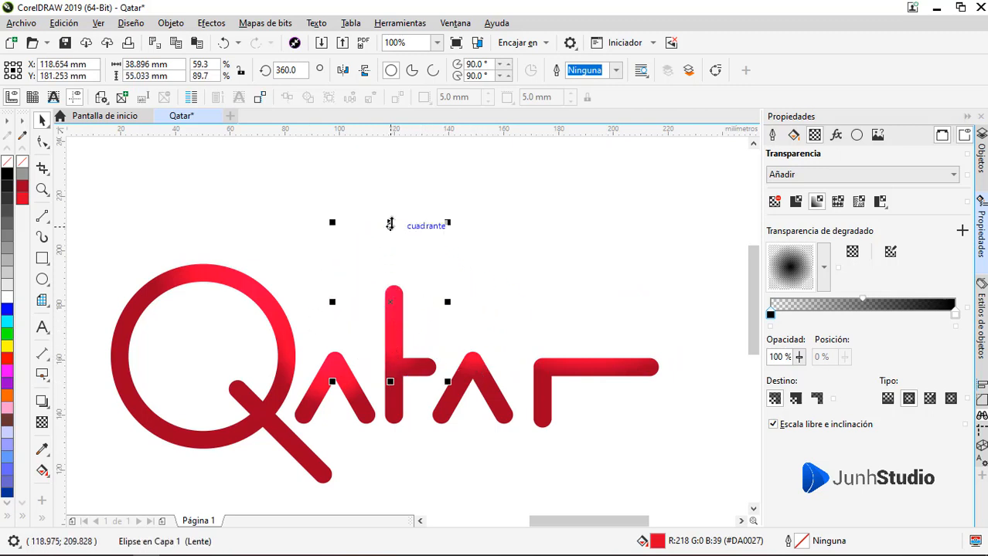
{"action": "left_click_drag", "start_coordinate": [390, 223], "coordinate": [390, 168]}
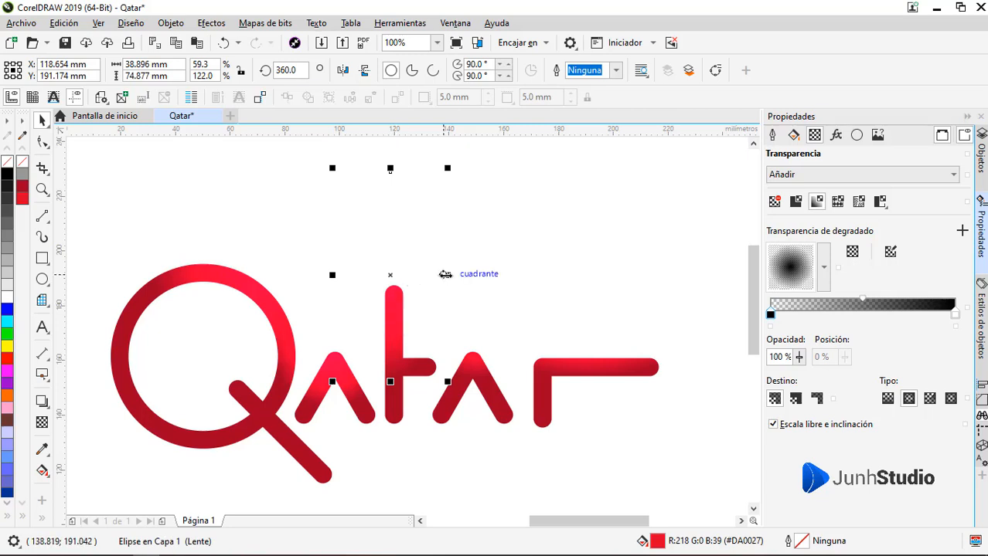
{"action": "left_click_drag", "start_coordinate": [445, 273], "coordinate": [380, 285]}
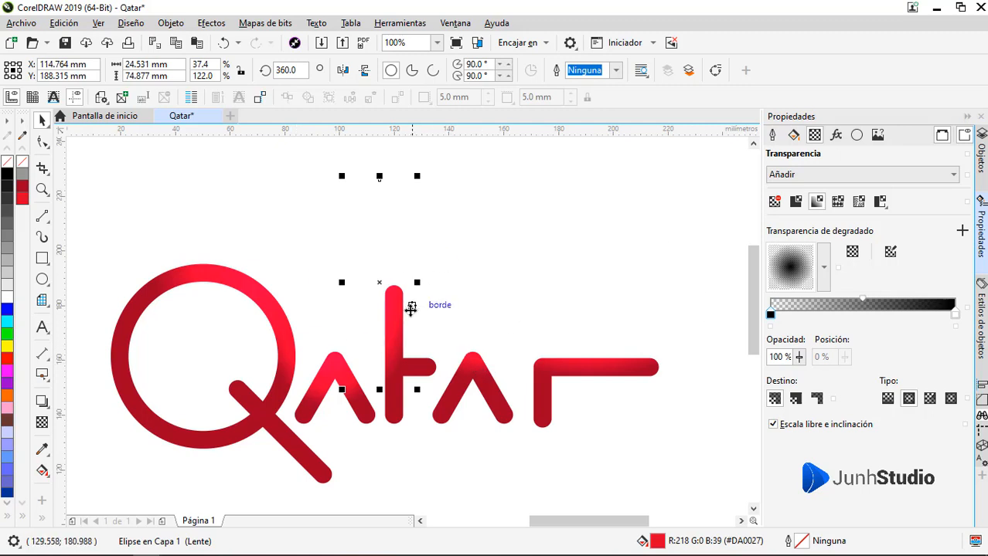
Select the five red highlight ellipses over the Q, a, t, a and r together
{"action": "scroll", "coordinate": [410, 308], "scroll_direction": "down", "scroll_amount": 1}
{"action": "scroll", "coordinate": [374, 301], "scroll_direction": "up", "scroll_amount": 1}
{"action": "left_click", "coordinate": [300, 302], "text": "shift"}
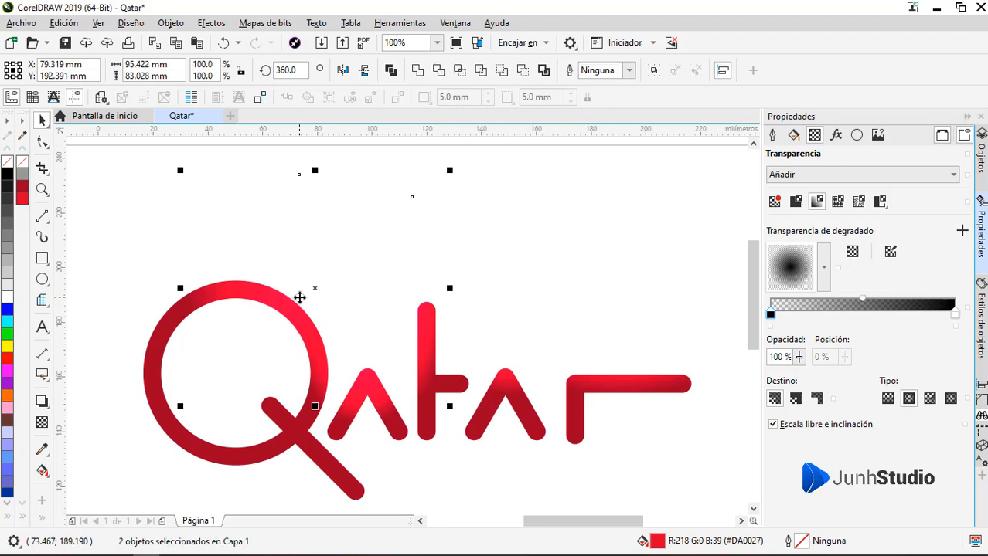
{"action": "left_click_drag", "start_coordinate": [367, 388], "coordinate": [379, 398]}
{"action": "left_click", "coordinate": [510, 377], "text": "shift"}
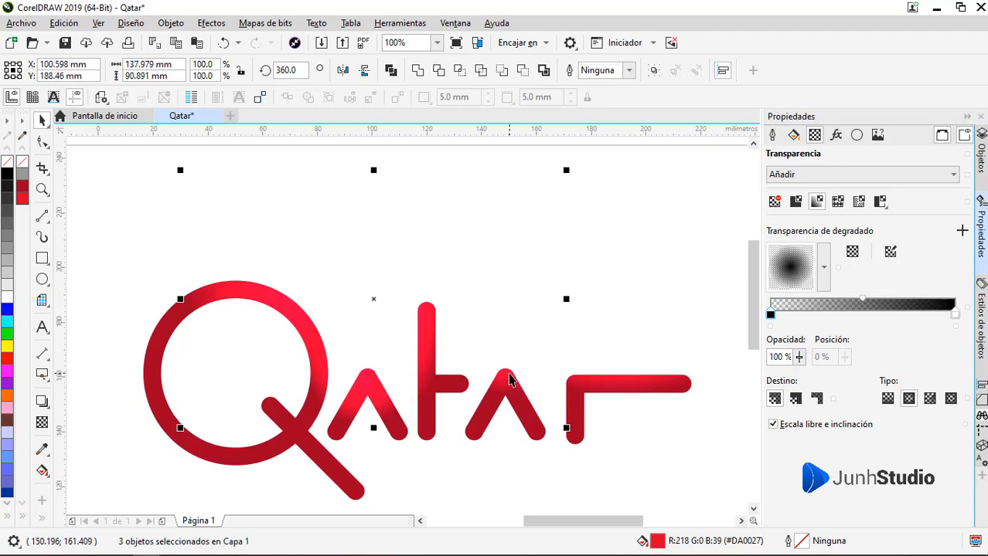
{"action": "left_click", "coordinate": [622, 380], "text": "shift"}
{"action": "scroll", "coordinate": [504, 344], "scroll_direction": "down", "scroll_amount": 2}
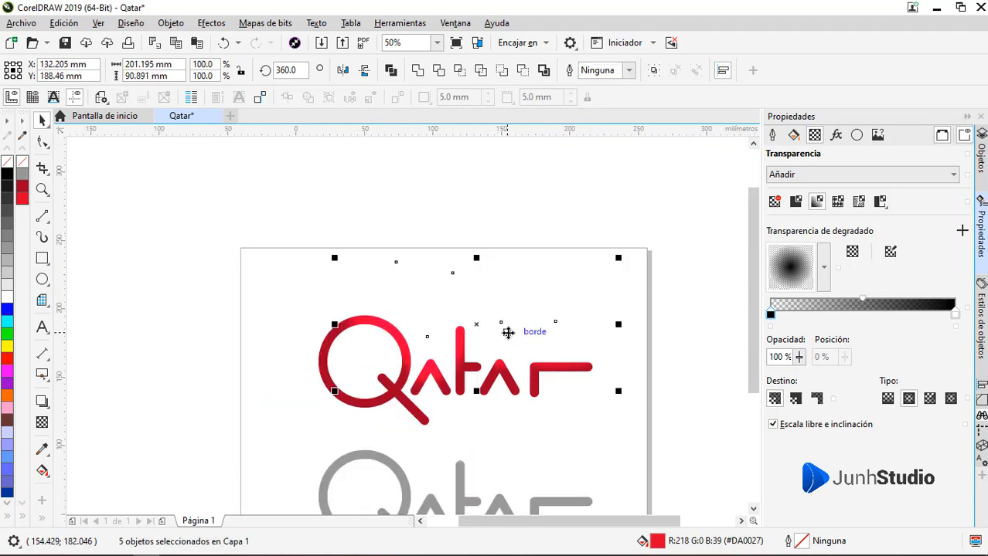
{"action": "left_click_drag", "start_coordinate": [507, 331], "coordinate": [510, 258]}
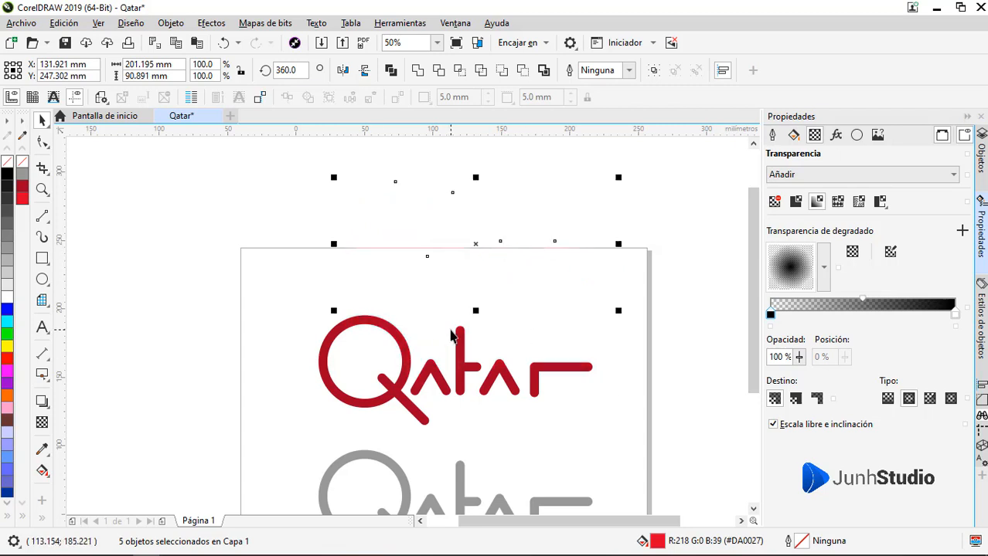
{"action": "key", "text": "ctrl+z"}
{"action": "scroll", "coordinate": [459, 314], "scroll_direction": "up", "scroll_amount": 2}
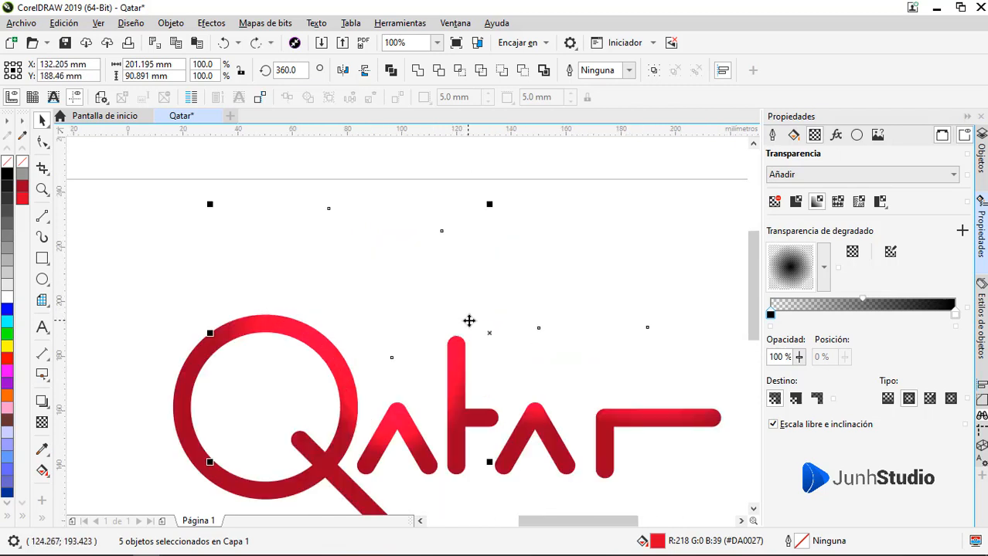
{"action": "key", "text": "ctrl+g"}
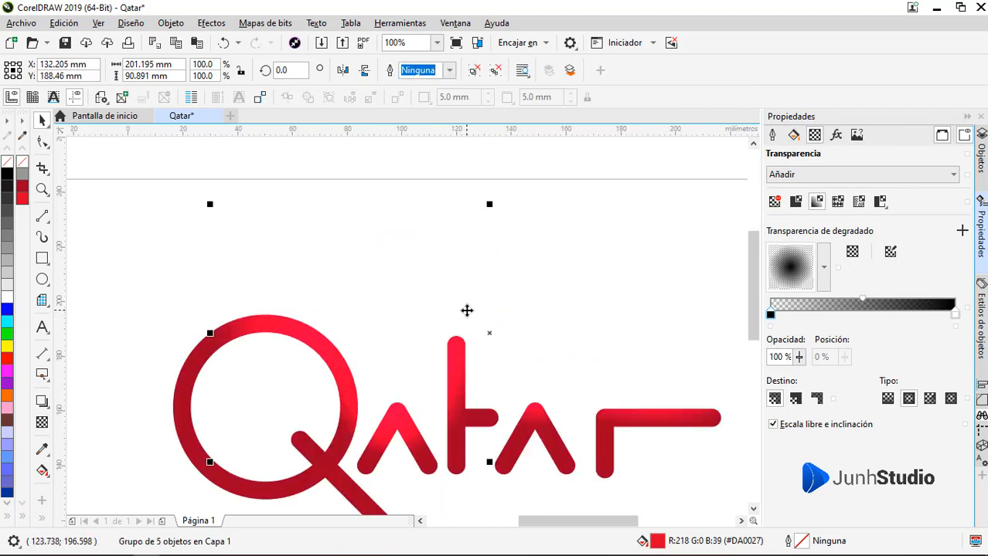
{"action": "key", "text": "ctrl+z"}
PowerClip the five selected highlight ellipses inside the dark red wordmark
{"action": "right_click", "coordinate": [463, 304]}
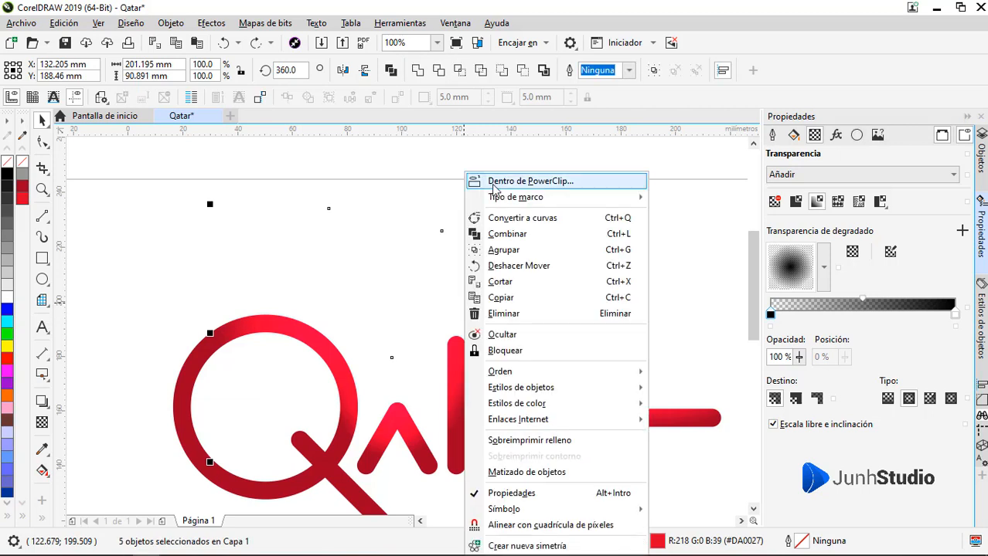
{"action": "left_click", "coordinate": [511, 181]}
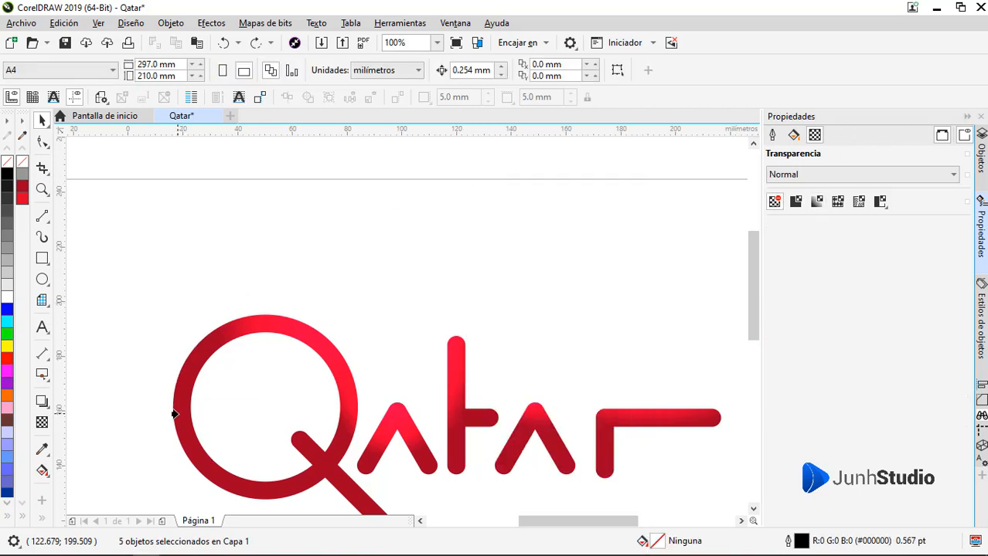
{"action": "left_click", "coordinate": [175, 414]}
{"action": "scroll", "coordinate": [382, 316], "scroll_direction": "down", "scroll_amount": 1}
{"action": "left_click", "coordinate": [387, 300]}
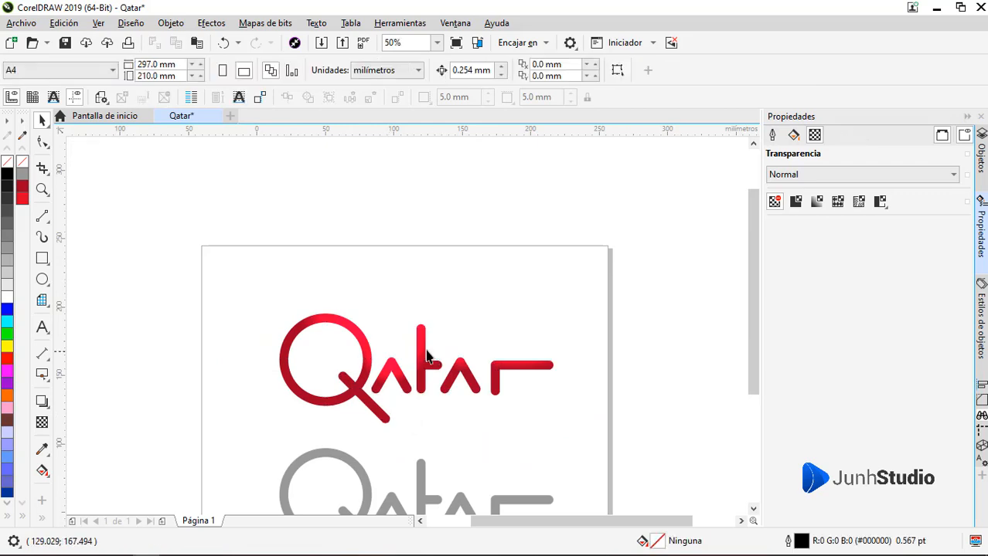
{"action": "left_click_drag", "start_coordinate": [421, 350], "coordinate": [414, 302]}
{"action": "key", "text": "ctrl+z"}
Copy the grey wordmark to above the red one and add a second copy offset about 0.5 mm right and down
{"action": "left_click_drag", "start_coordinate": [421, 478], "coordinate": [399, 219]}
{"action": "right_click", "coordinate": [399, 219]}
{"action": "scroll", "coordinate": [396, 274], "scroll_direction": "up", "scroll_amount": 5}
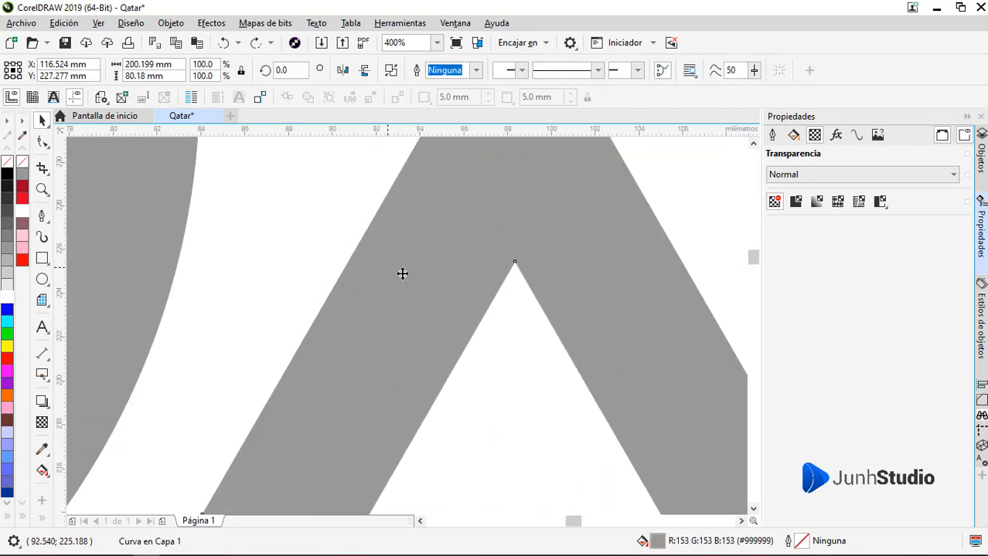
{"action": "scroll", "coordinate": [445, 180], "scroll_direction": "down", "scroll_amount": 2}
{"action": "scroll", "coordinate": [445, 184], "scroll_direction": "up", "scroll_amount": 3}
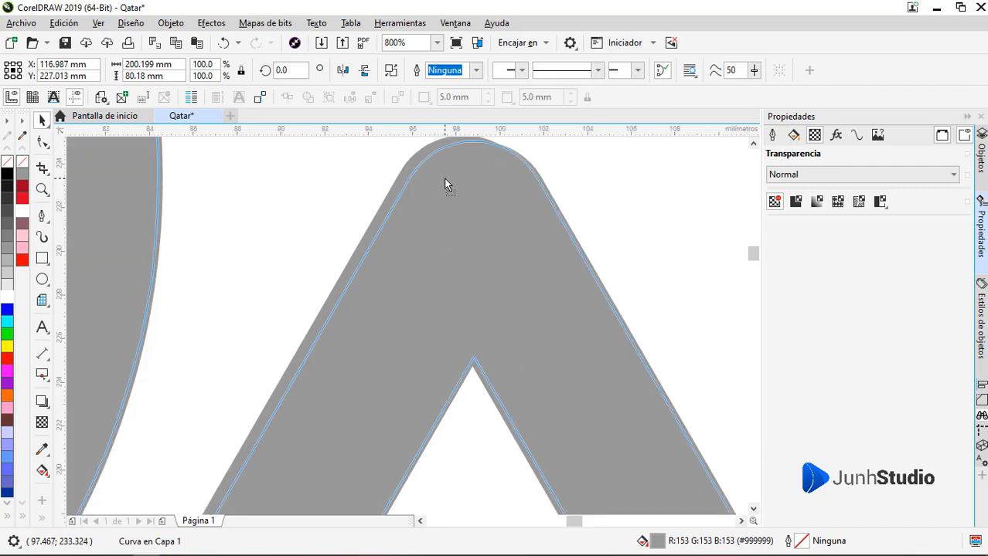
{"action": "left_click_drag", "start_coordinate": [445, 184], "coordinate": [446, 184]}
Select both overlapping grey copies and subtract the front one from the back one, leaving only thin edge slivers
{"action": "scroll", "coordinate": [374, 208], "scroll_direction": "down", "scroll_amount": 1}
{"action": "left_click_drag", "start_coordinate": [307, 227], "coordinate": [384, 283]}
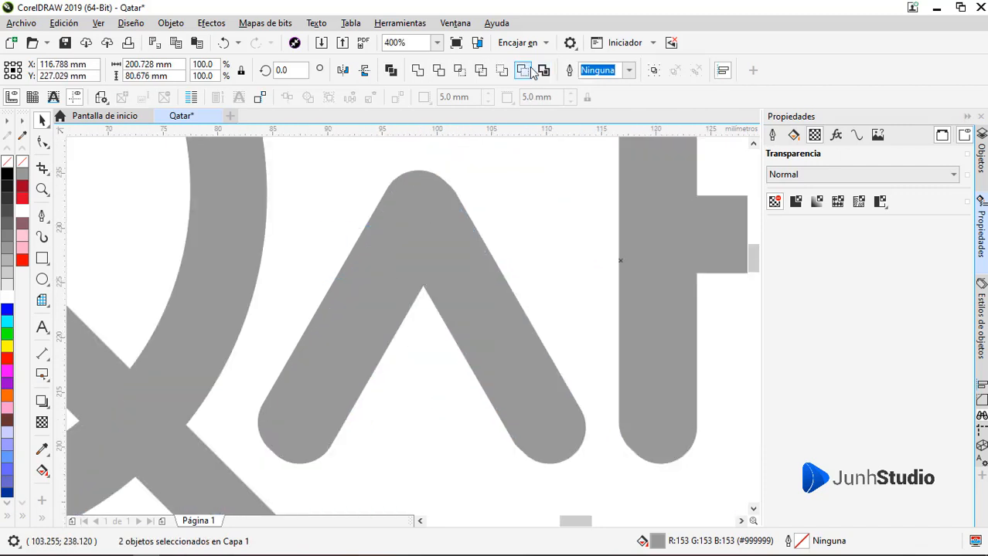
{"action": "left_click", "coordinate": [525, 71]}
{"action": "scroll", "coordinate": [429, 286], "scroll_direction": "down", "scroll_amount": 2}
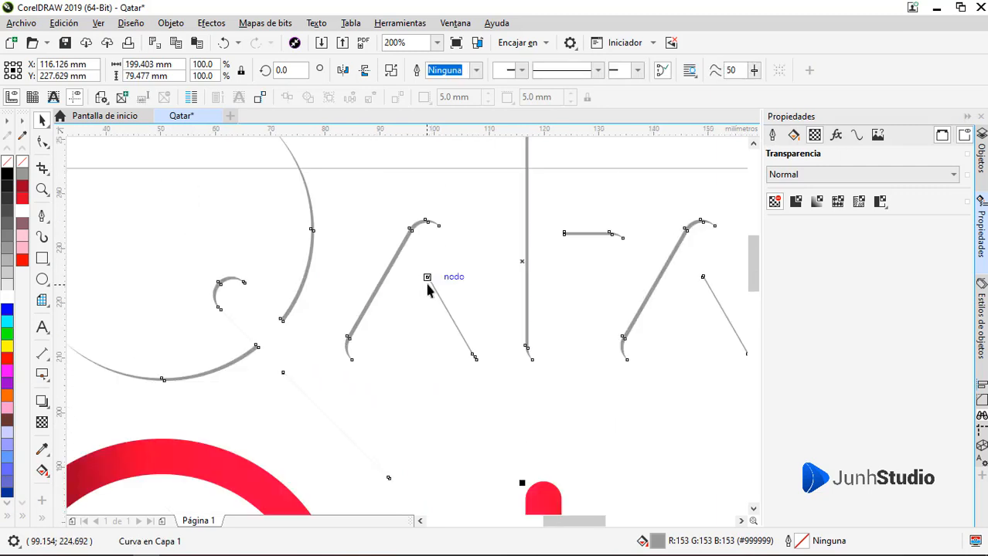
Make the edge slivers white with 50 uniform transparency and align them on the red wordmark at about X 116.1 mm, Y 155.5 mm
{"action": "left_click", "coordinate": [796, 202]}
{"action": "scroll", "coordinate": [421, 258], "scroll_direction": "down", "scroll_amount": 1}
{"action": "left_click_drag", "start_coordinate": [421, 258], "coordinate": [413, 324]}
{"action": "scroll", "coordinate": [446, 350], "scroll_direction": "up", "scroll_amount": 5}
{"action": "scroll", "coordinate": [435, 274], "scroll_direction": "down", "scroll_amount": 5}
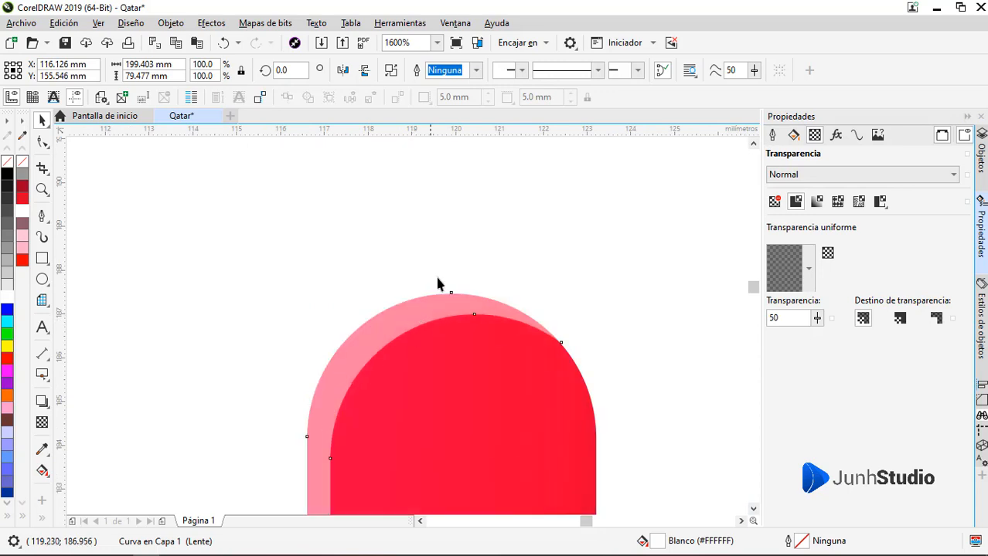
{"action": "scroll", "coordinate": [439, 256], "scroll_direction": "up", "scroll_amount": 1}
{"action": "scroll", "coordinate": [418, 320], "scroll_direction": "down", "scroll_amount": 1}
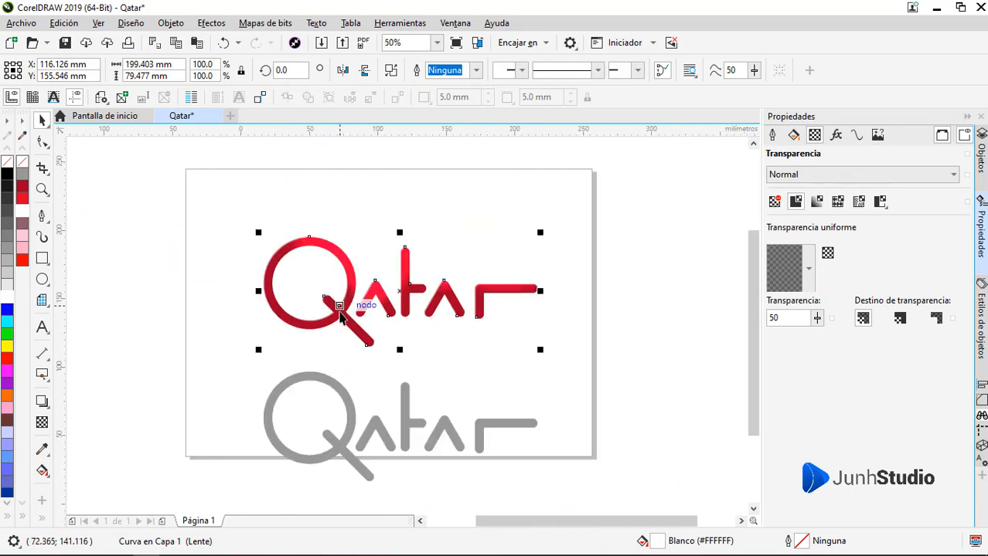
Start a Pen curve outside the Q's upper-left edge, cross the ring, and trace down inside it to the lower right near the tail
{"action": "key", "text": "F2"}
{"action": "left_click_drag", "start_coordinate": [230, 152], "coordinate": [551, 360]}
{"action": "left_click", "coordinate": [245, 508]}
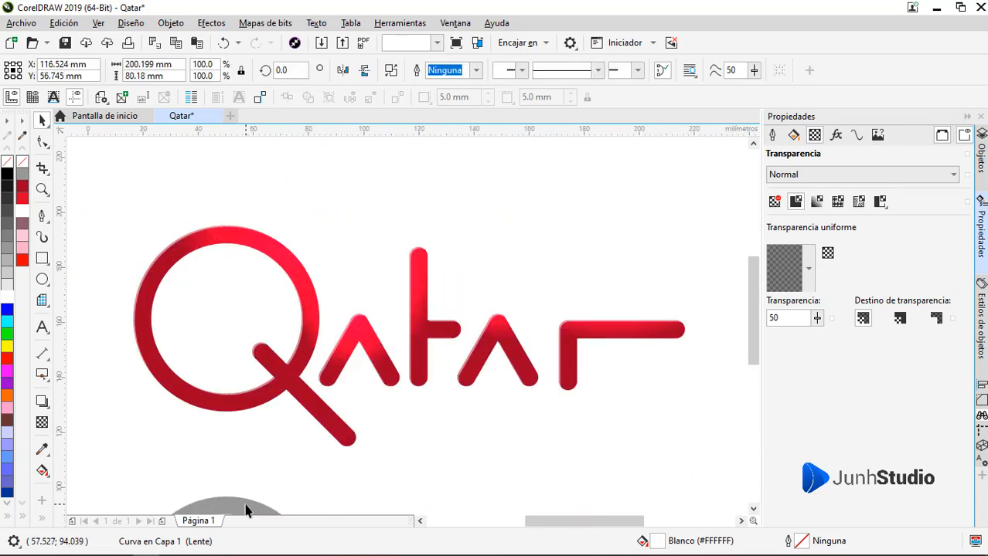
{"action": "left_click", "coordinate": [42, 216]}
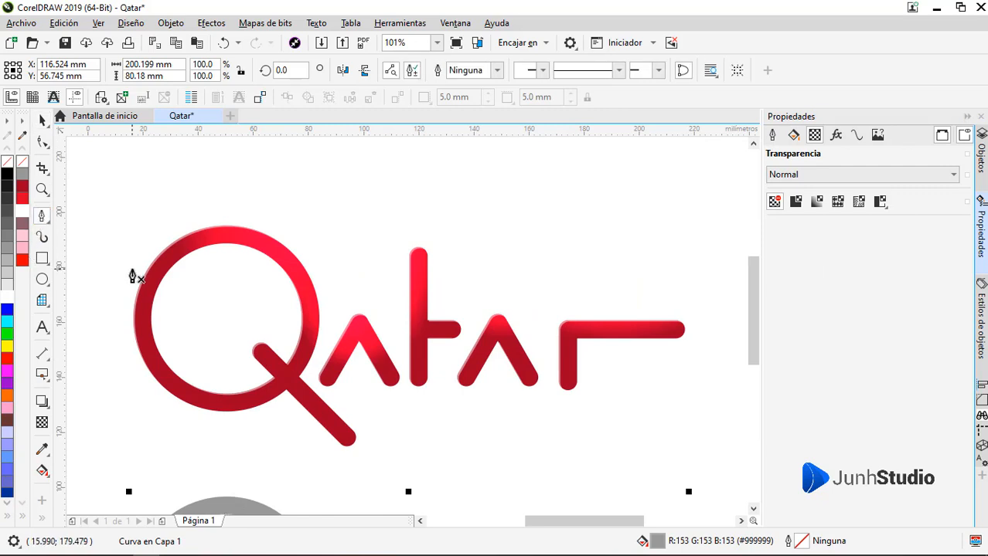
{"action": "scroll", "coordinate": [132, 277], "scroll_direction": "up", "scroll_amount": 1}
{"action": "left_click", "coordinate": [185, 220]}
{"action": "left_click", "coordinate": [170, 302]}
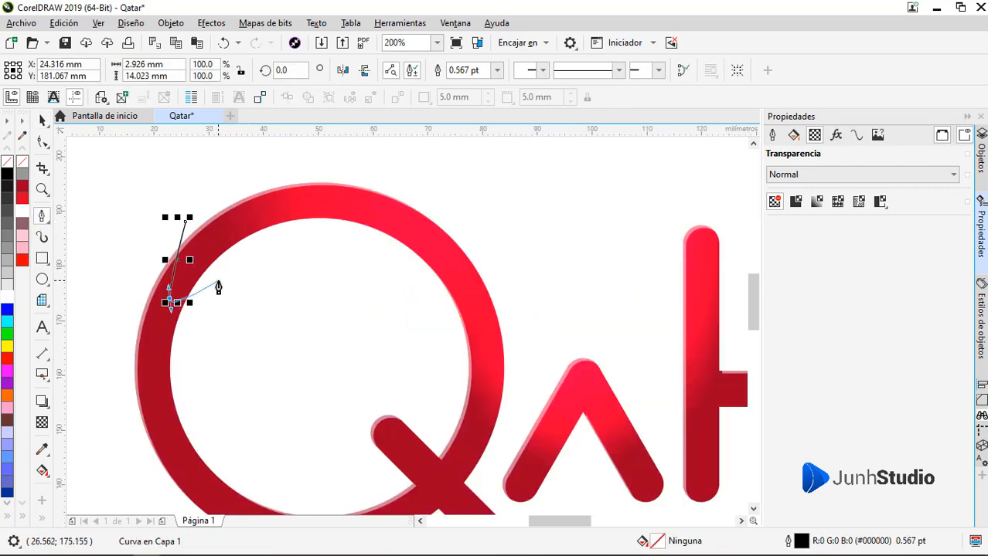
{"action": "left_click_drag", "start_coordinate": [271, 255], "coordinate": [274, 253]}
{"action": "left_click", "coordinate": [237, 254], "text": "alt"}
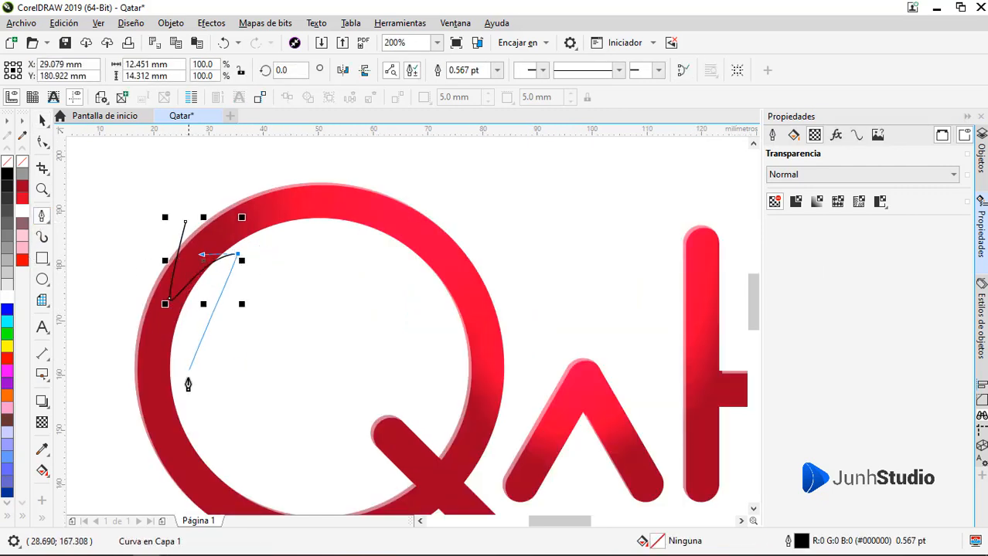
{"action": "left_click_drag", "start_coordinate": [190, 385], "coordinate": [212, 444]}
{"action": "scroll", "coordinate": [226, 394], "scroll_direction": "down", "scroll_amount": 1}
{"action": "scroll", "coordinate": [227, 393], "scroll_direction": "up", "scroll_amount": 1}
{"action": "left_click_drag", "start_coordinate": [242, 399], "coordinate": [260, 399]}
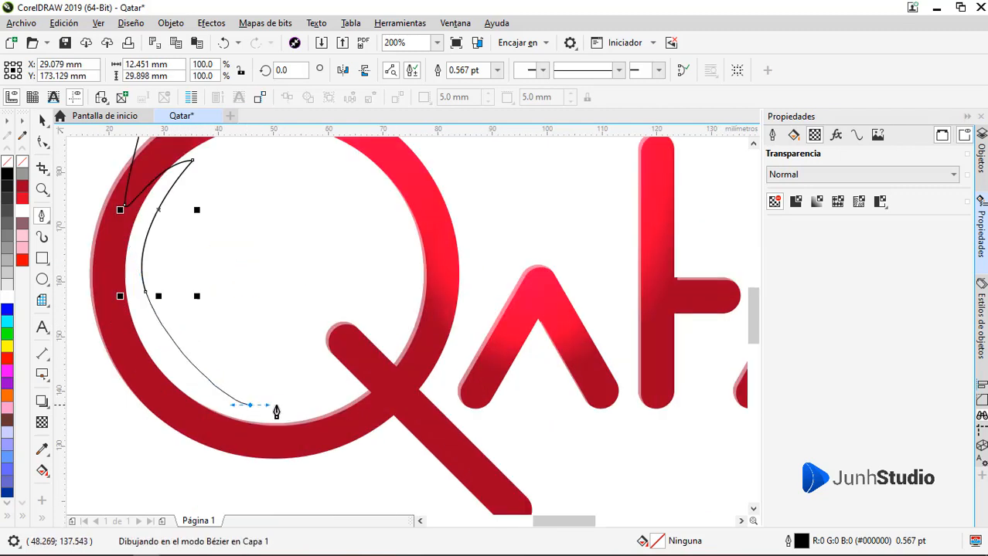
{"action": "left_click", "coordinate": [354, 391]}
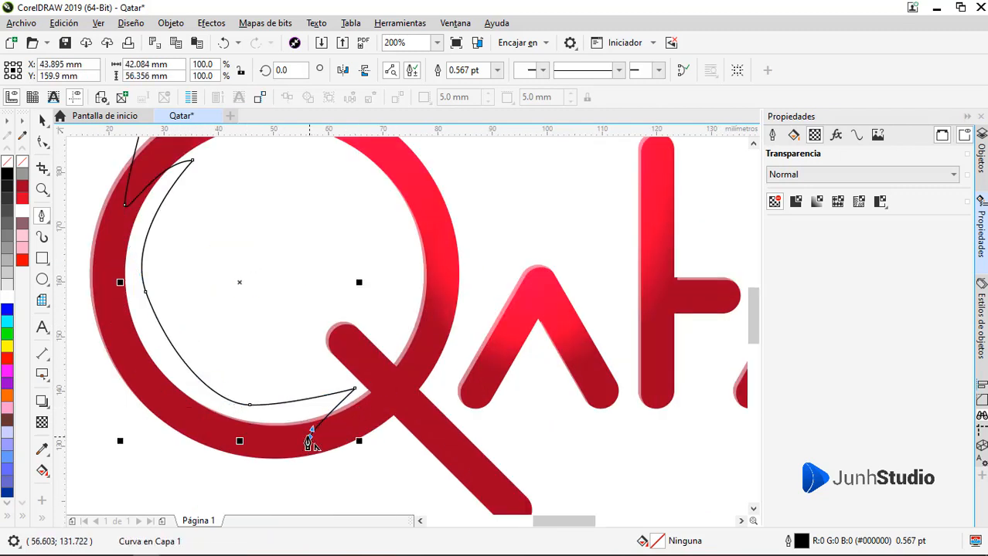
Finish the Pen curve around the outside of the Q's lower-left ring and close it at its start, about 54 × 65 mm overall
{"action": "left_click_drag", "start_coordinate": [363, 437], "coordinate": [410, 427]}
{"action": "left_click", "coordinate": [362, 437], "text": "alt"}
{"action": "left_click_drag", "start_coordinate": [237, 479], "coordinate": [167, 458]}
{"action": "scroll", "coordinate": [124, 412], "scroll_direction": "down", "scroll_amount": 1}
{"action": "left_click", "coordinate": [102, 381]}
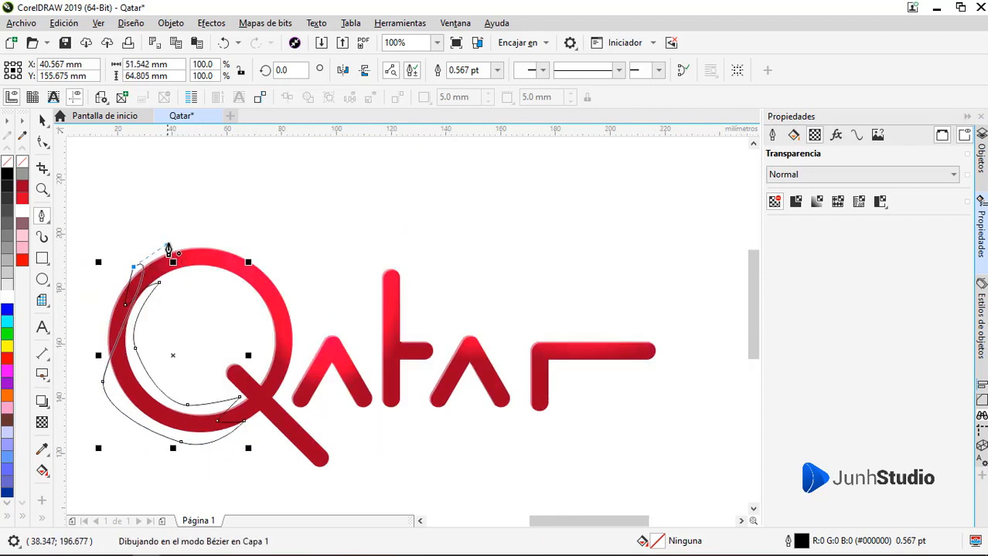
{"action": "left_click_drag", "start_coordinate": [111, 317], "coordinate": [76, 326]}
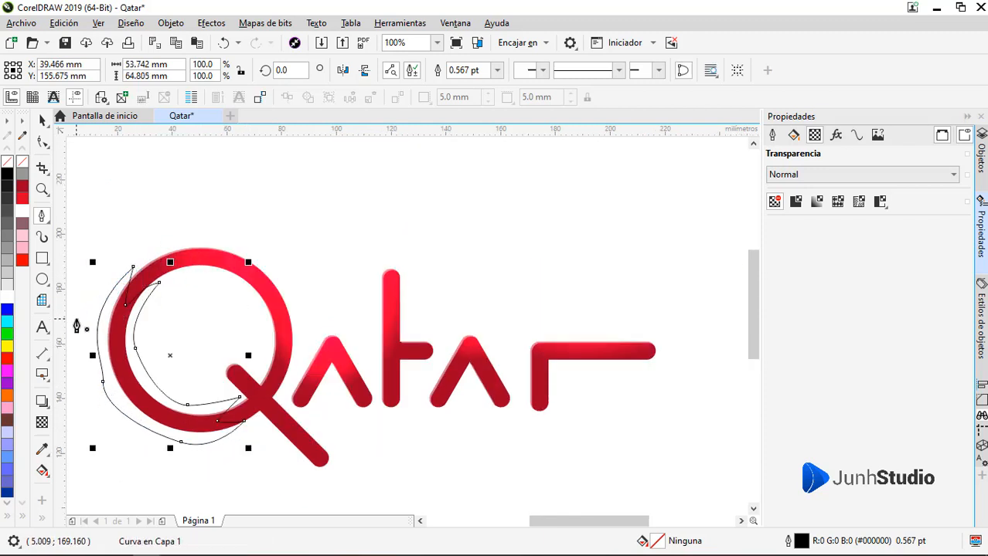
Fill the closed curve white without an outline and PowerClip it inside the red wordmark
{"action": "left_click", "coordinate": [22, 211]}
{"action": "right_click", "coordinate": [22, 162]}
{"action": "key", "text": "space"}
{"action": "right_click", "coordinate": [126, 362]}
{"action": "left_click", "coordinate": [160, 128]}
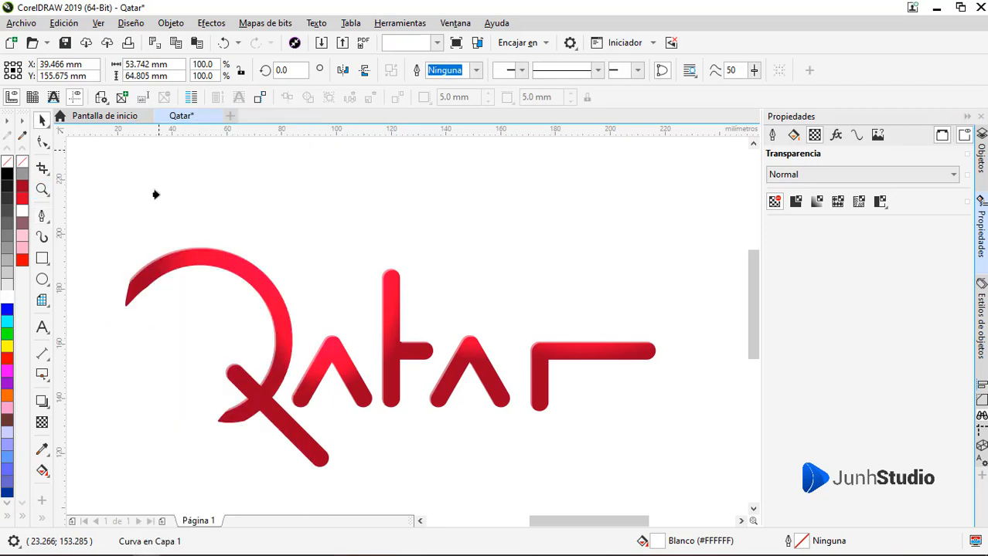
{"action": "left_click", "coordinate": [226, 262]}
Draw a closed, curved Pen shape covering the white lower-left arc of the Q
{"action": "scroll", "coordinate": [377, 273], "scroll_direction": "down", "scroll_amount": 1}
{"action": "scroll", "coordinate": [240, 312], "scroll_direction": "up", "scroll_amount": 1}
{"action": "left_click", "coordinate": [42, 219]}
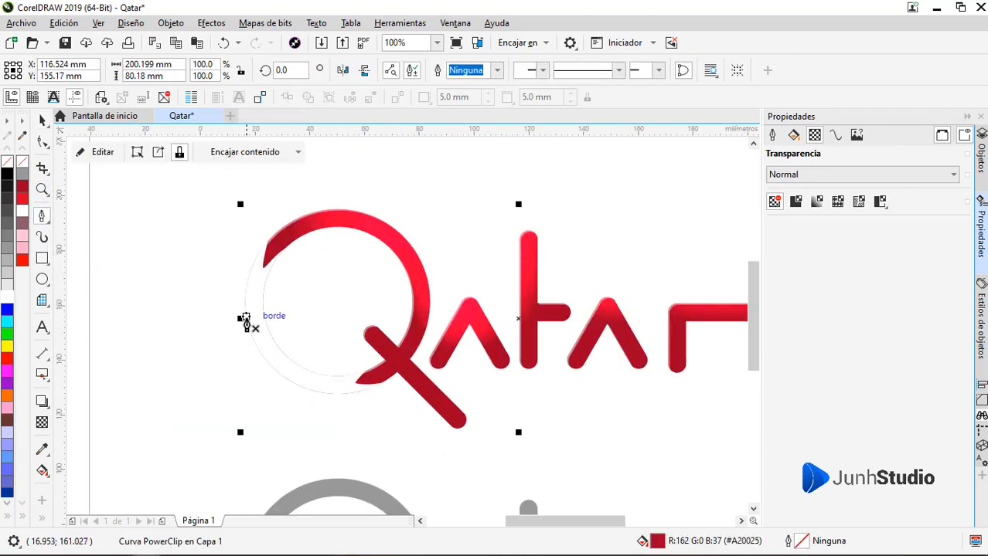
{"action": "left_click", "coordinate": [231, 317]}
{"action": "left_click_drag", "start_coordinate": [276, 294], "coordinate": [305, 327]}
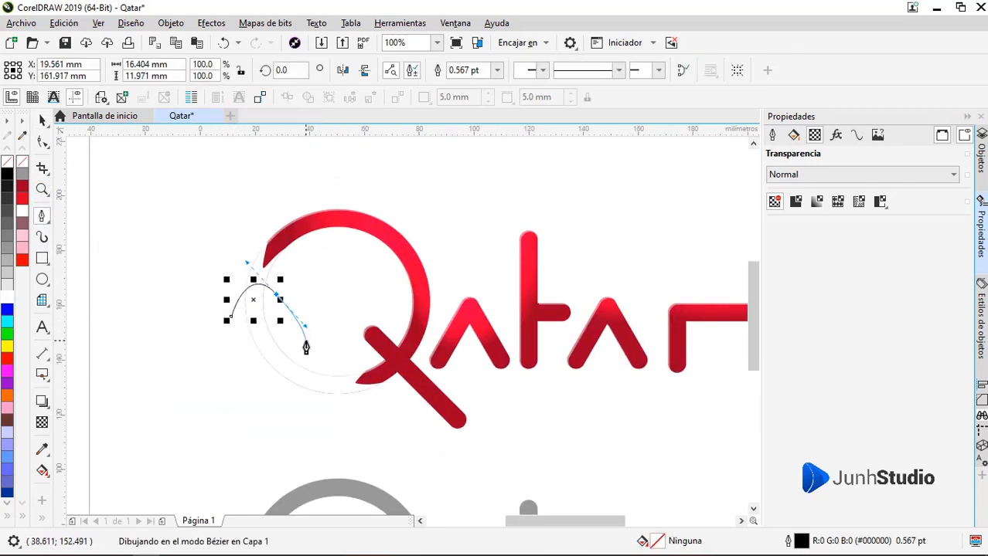
{"action": "left_click_drag", "start_coordinate": [338, 362], "coordinate": [369, 374]}
{"action": "left_click_drag", "start_coordinate": [309, 401], "coordinate": [236, 356]}
{"action": "left_click", "coordinate": [231, 318]}
Reshape the new curve to follow the white arc by moving nodes and handles and adding an upper-left node, about 43 × 47 mm overall
{"action": "key", "text": "F10"}
{"action": "left_click", "coordinate": [231, 317]}
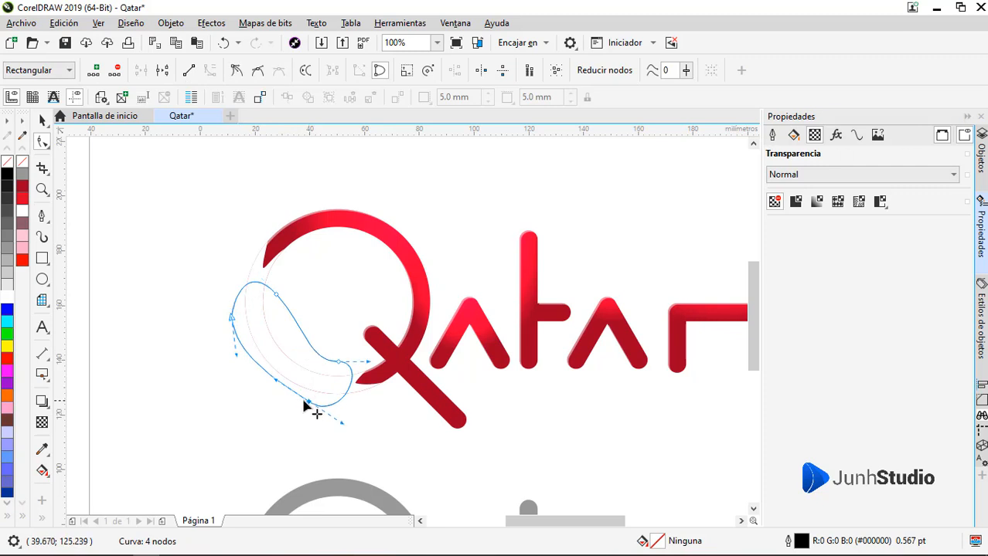
{"action": "mouse_move", "coordinate": [305, 407]}
{"action": "left_mouse_down"}
{"action": "mouse_move", "coordinate": [276, 390]}
{"action": "mouse_move", "coordinate": [301, 405]}
{"action": "left_mouse_up"}
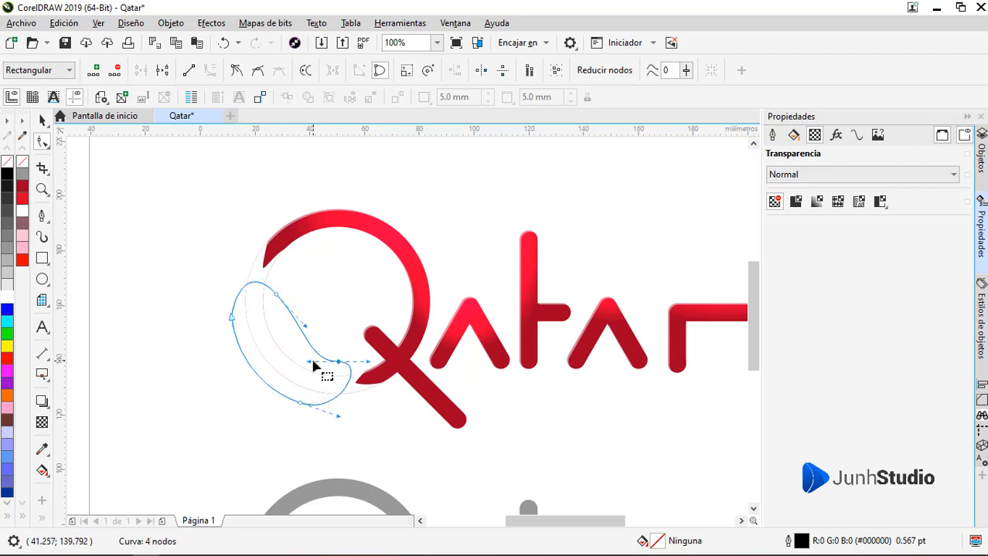
{"action": "left_click_drag", "start_coordinate": [310, 361], "coordinate": [289, 333]}
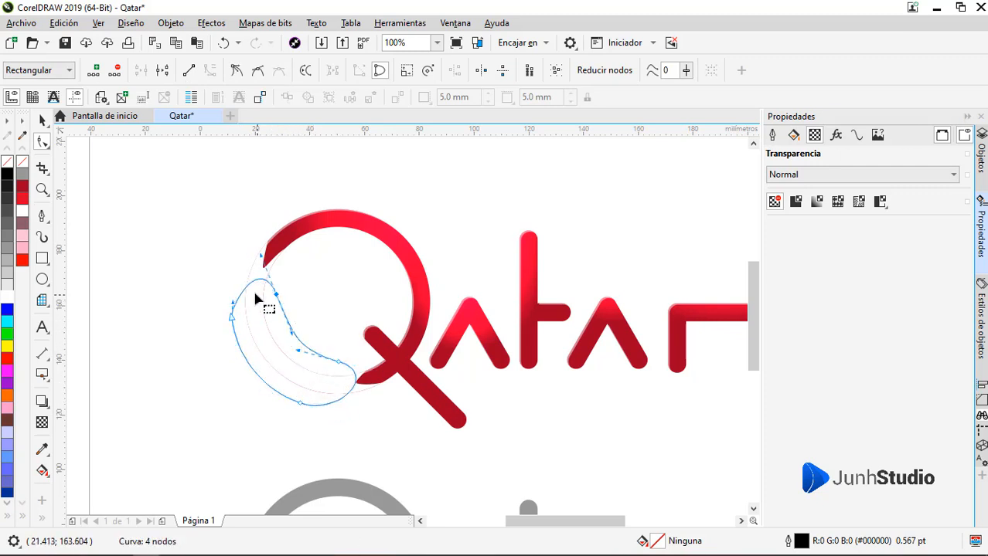
{"action": "double_click", "coordinate": [244, 288]}
{"action": "scroll", "coordinate": [244, 287], "scroll_direction": "up", "scroll_amount": 1}
{"action": "left_click_drag", "start_coordinate": [244, 287], "coordinate": [221, 288]}
{"action": "left_click", "coordinate": [307, 300]}
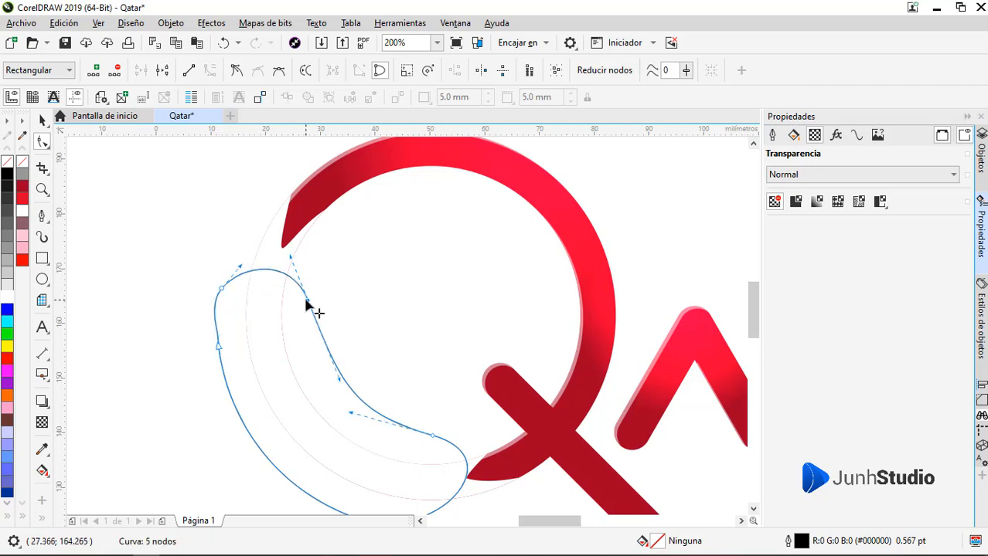
{"action": "left_click_drag", "start_coordinate": [432, 439], "coordinate": [410, 438]}
{"action": "left_click_drag", "start_coordinate": [340, 382], "coordinate": [327, 382]}
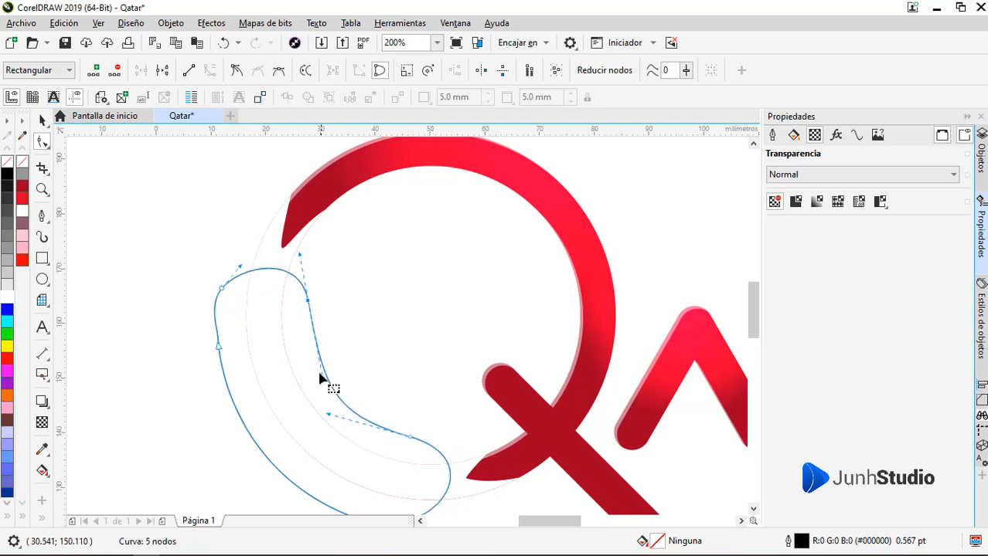
Fill the reshaped curve white without an outline and apply a Gaussian blur to it
{"action": "scroll", "coordinate": [328, 374], "scroll_direction": "down", "scroll_amount": 1}
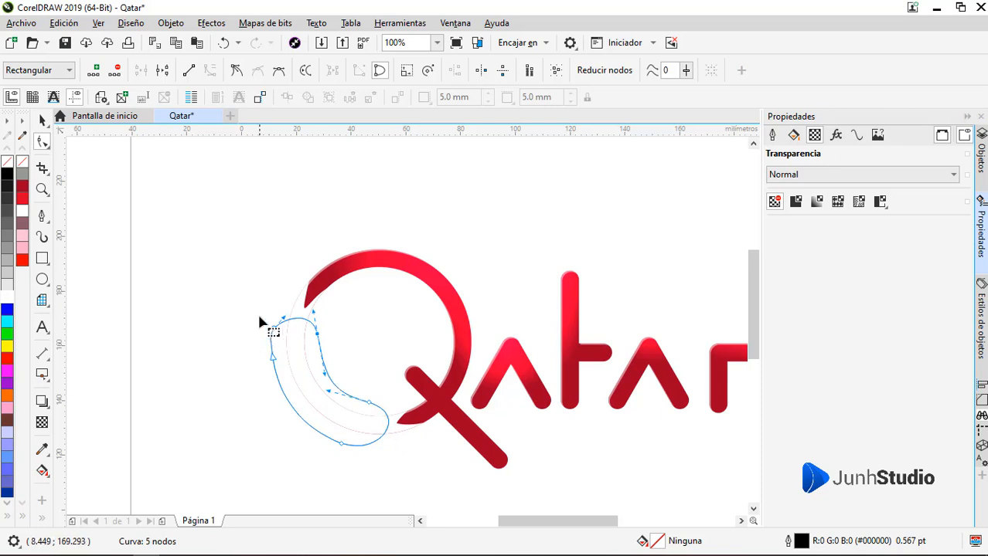
{"action": "left_click", "coordinate": [22, 211]}
{"action": "right_click", "coordinate": [22, 162]}
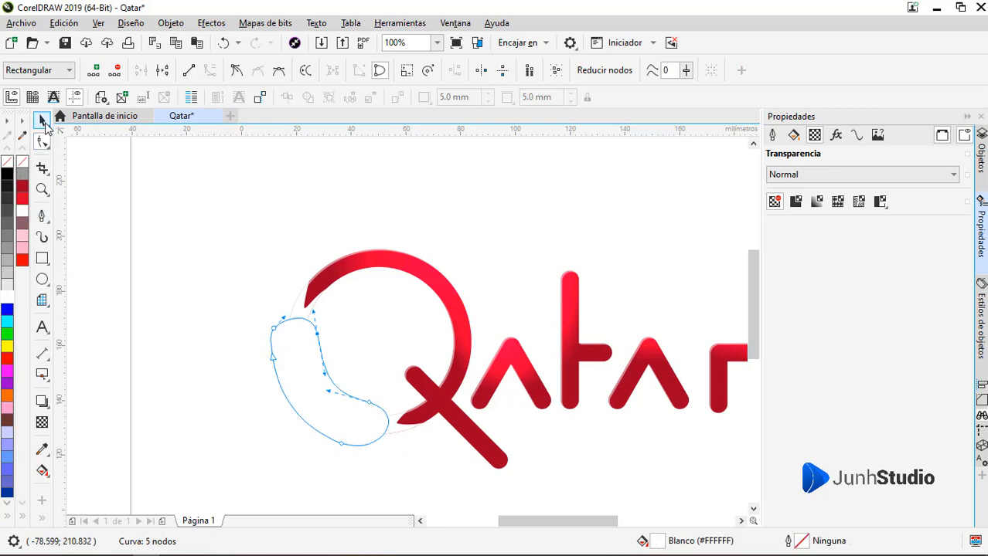
{"action": "key", "text": "space"}
{"action": "left_click", "coordinate": [265, 23]}
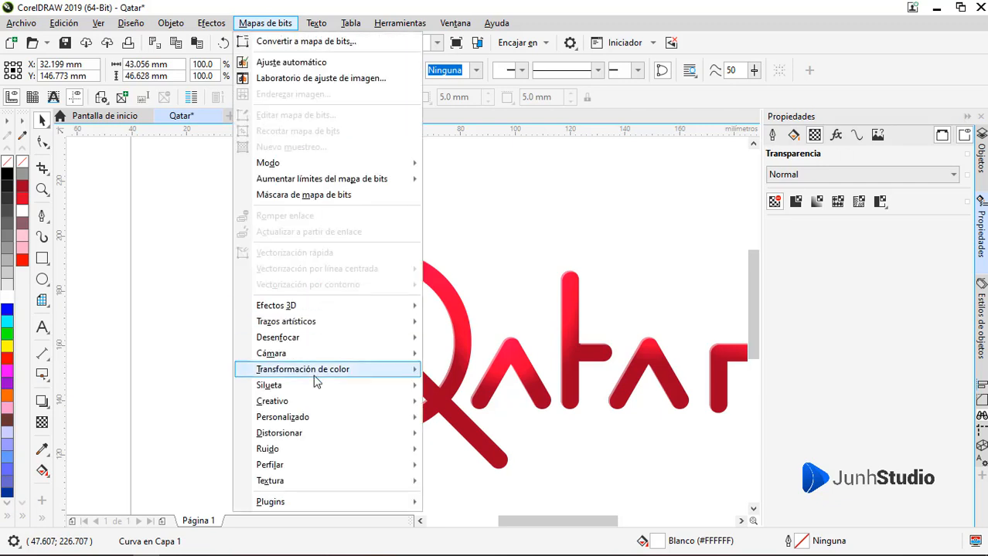
{"action": "mouse_move", "coordinate": [293, 346]}
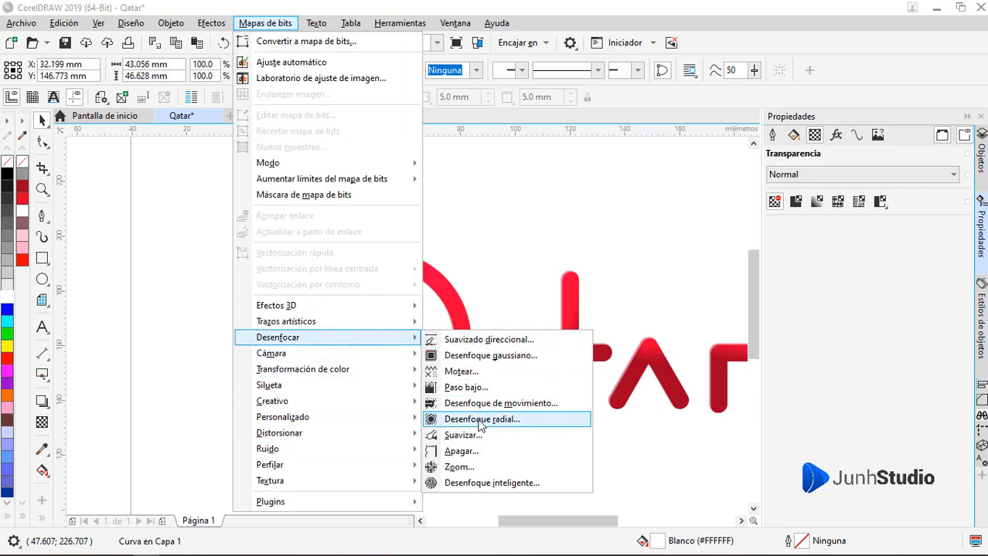
{"action": "left_click", "coordinate": [502, 352]}
{"action": "left_click", "coordinate": [581, 308]}
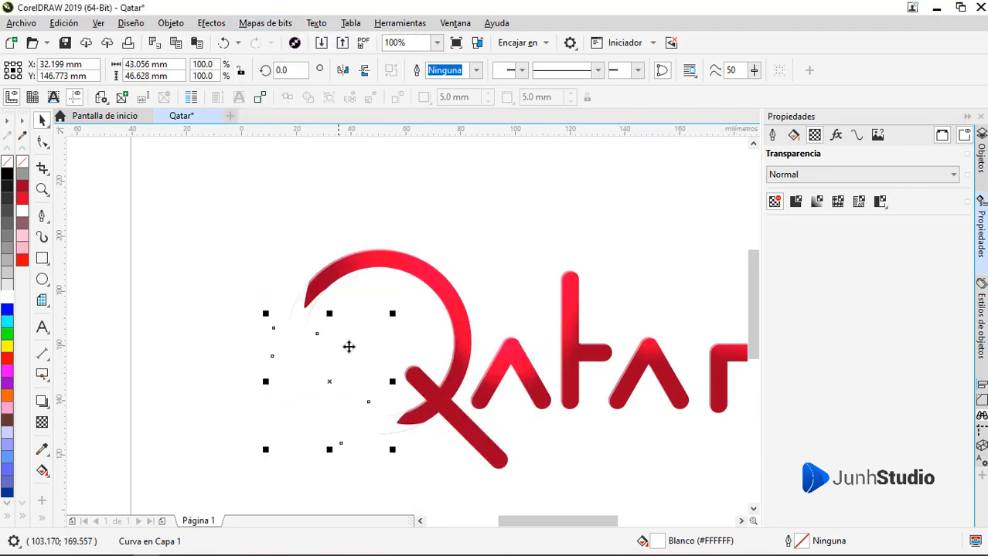
Add a page-sized 297 × 210 mm rectangle behind the artwork, filled dark grey #333333 without an outline
{"action": "scroll", "coordinate": [325, 333], "scroll_direction": "down", "scroll_amount": 1}
{"action": "double_click", "coordinate": [42, 258]}
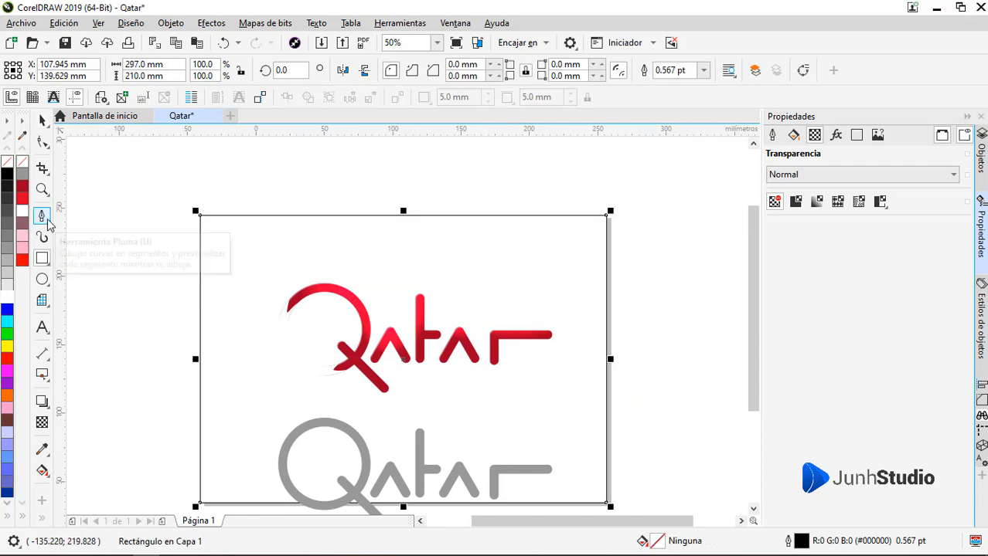
{"action": "left_click", "coordinate": [5, 198]}
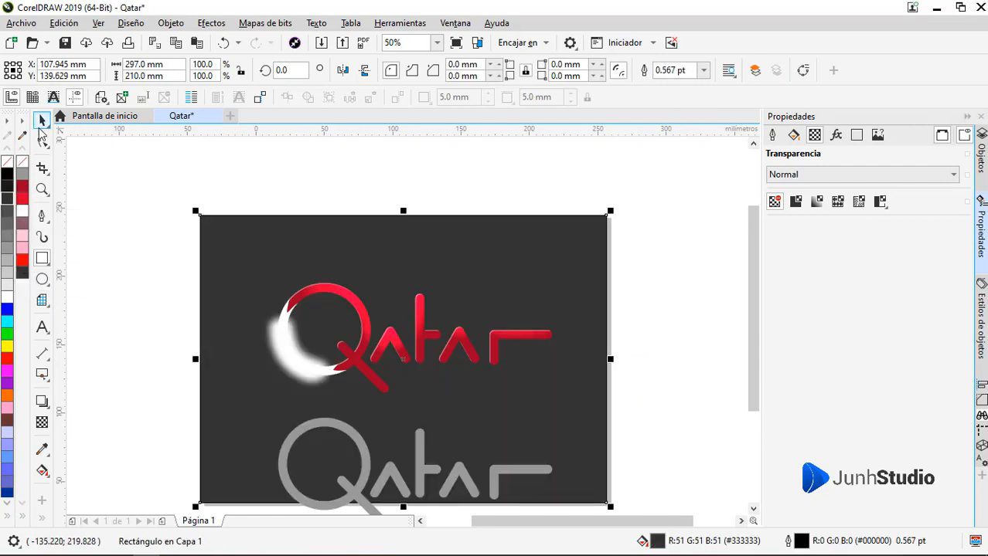
Apply a Gaussian blur with a radius of about 88.7 pixels to the white glow shape beside the Q
{"action": "key", "text": "space"}
{"action": "left_click", "coordinate": [308, 303]}
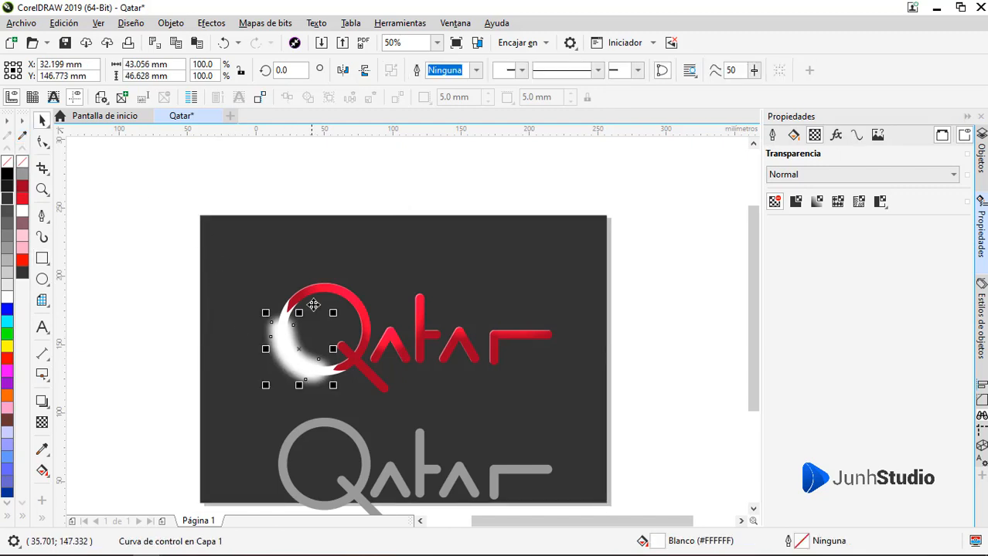
{"action": "left_click", "coordinate": [265, 23]}
{"action": "mouse_move", "coordinate": [363, 338]}
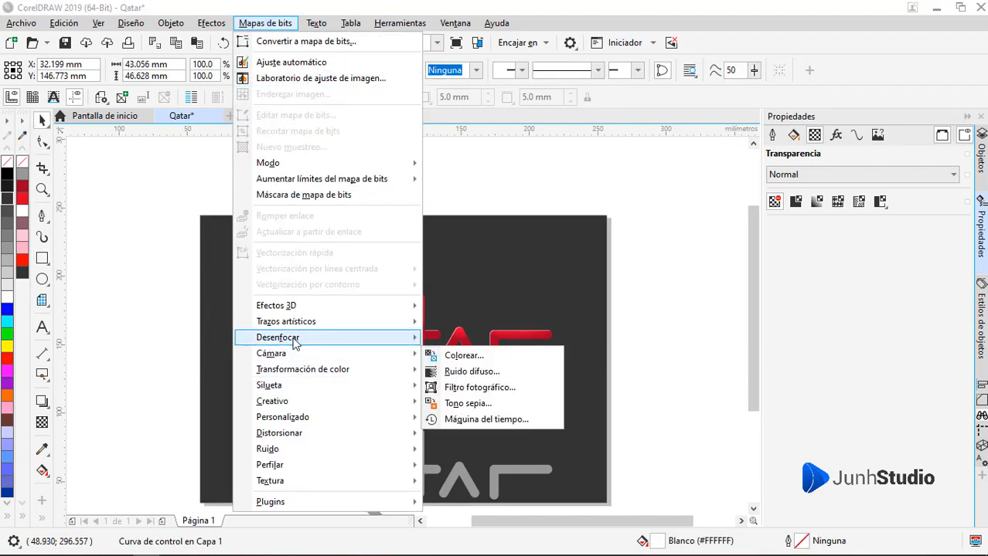
{"action": "left_click", "coordinate": [487, 356]}
{"action": "left_click_drag", "start_coordinate": [486, 273], "coordinate": [530, 276]}
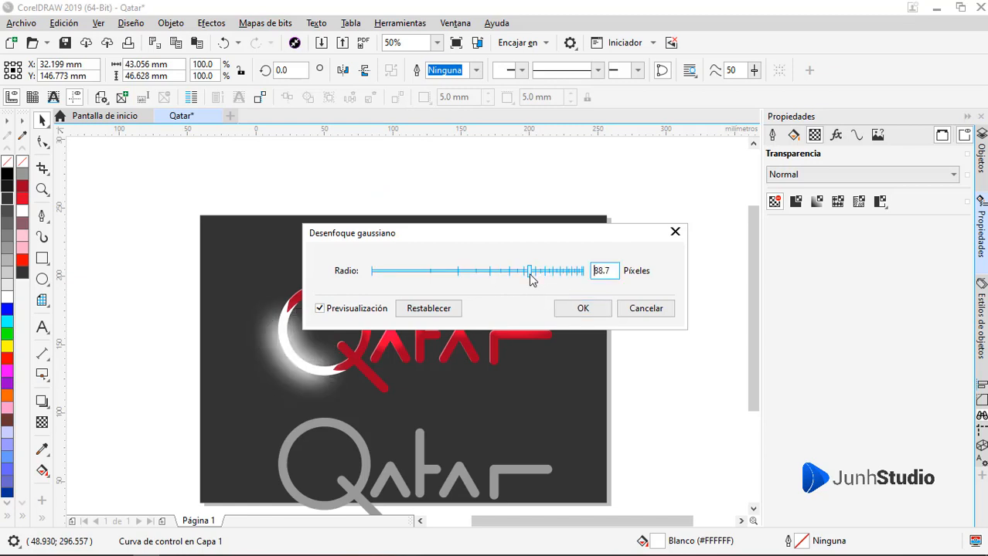
{"action": "left_click", "coordinate": [575, 313]}
Pull the glow shape's inner, left and upper nodes in towards the Q's white arc
{"action": "key", "text": "F10"}
{"action": "scroll", "coordinate": [299, 338], "scroll_direction": "up", "scroll_amount": 2}
{"action": "left_click_drag", "start_coordinate": [277, 287], "coordinate": [258, 306]}
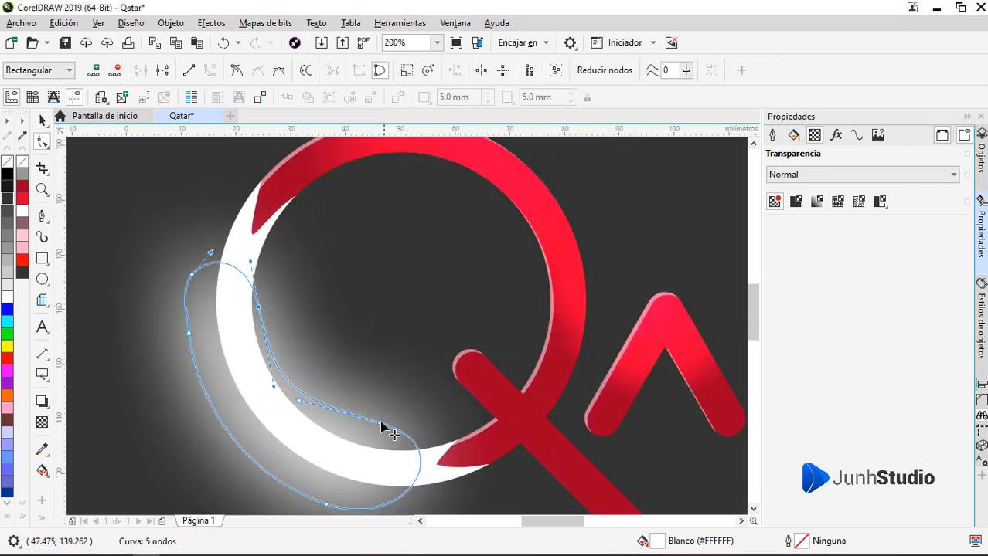
{"action": "left_click_drag", "start_coordinate": [380, 423], "coordinate": [376, 444]}
{"action": "left_click_drag", "start_coordinate": [188, 333], "coordinate": [218, 351]}
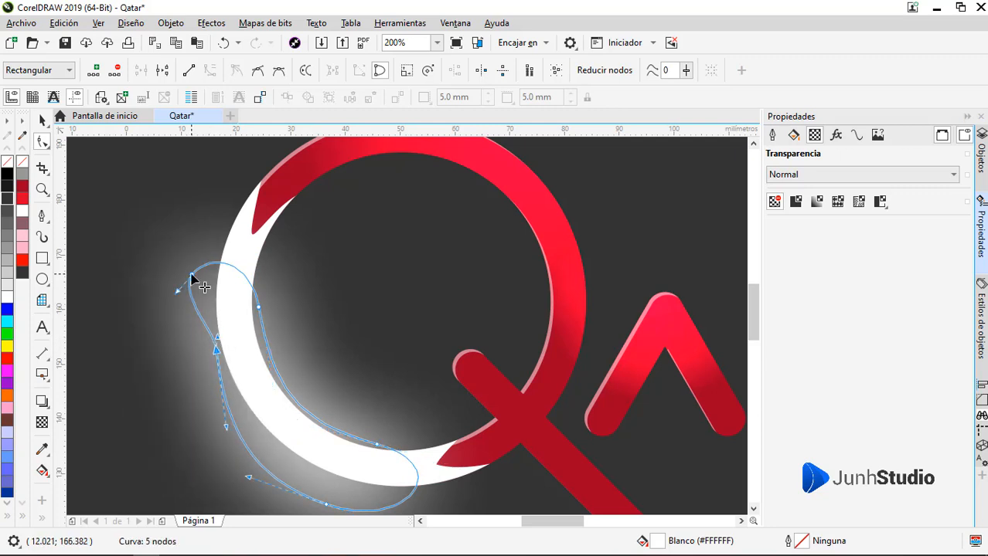
{"action": "left_click_drag", "start_coordinate": [193, 278], "coordinate": [216, 286]}
Refine the glow shape's outer edge so it follows the lower-left outside of the ring
{"action": "scroll", "coordinate": [254, 298], "scroll_direction": "down", "scroll_amount": 2}
{"action": "scroll", "coordinate": [286, 419], "scroll_direction": "up", "scroll_amount": 2}
{"action": "left_click_drag", "start_coordinate": [289, 420], "coordinate": [298, 397]}
{"action": "scroll", "coordinate": [259, 330], "scroll_direction": "down", "scroll_amount": 1}
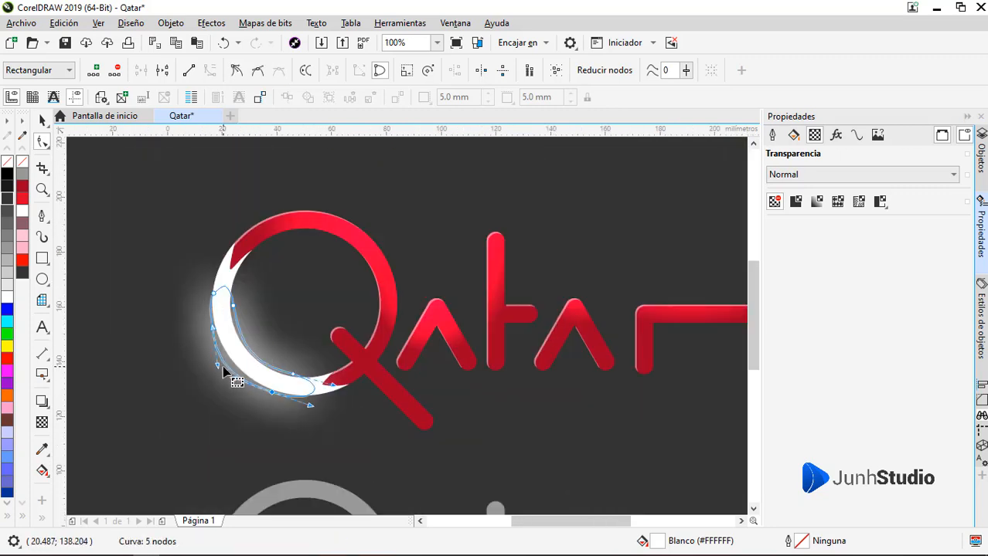
{"action": "scroll", "coordinate": [223, 368], "scroll_direction": "up", "scroll_amount": 1}
{"action": "left_click_drag", "start_coordinate": [211, 439], "coordinate": [200, 417]}
{"action": "left_click", "coordinate": [178, 342]}
{"action": "left_click", "coordinate": [219, 299]}
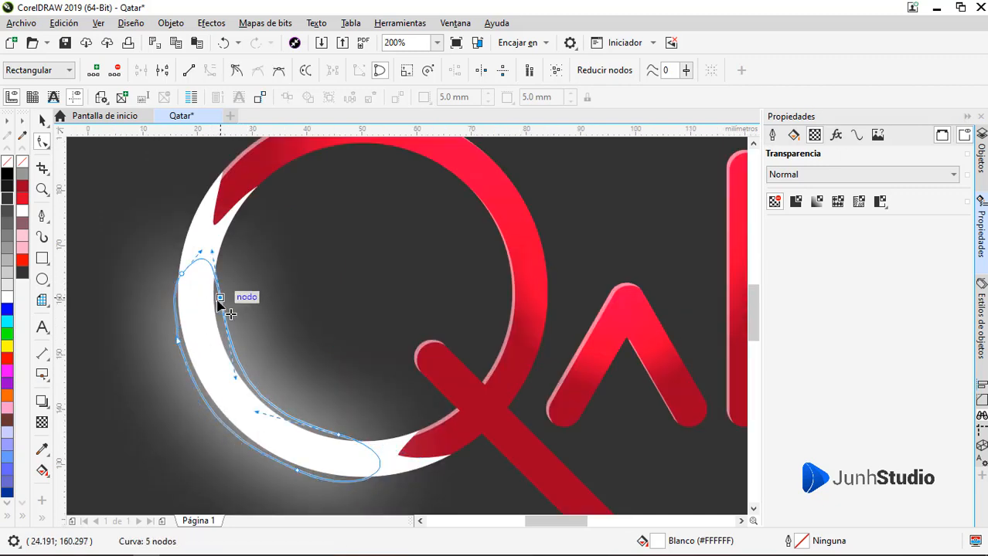
Adjust the nodes and handles on the glow shape's inner edge to match the inside of the white arc
{"action": "left_click_drag", "start_coordinate": [219, 301], "coordinate": [212, 258]}
{"action": "left_click_drag", "start_coordinate": [205, 255], "coordinate": [207, 271]}
{"action": "scroll", "coordinate": [231, 370], "scroll_direction": "down", "scroll_amount": 1}
{"action": "scroll", "coordinate": [277, 403], "scroll_direction": "up", "scroll_amount": 1}
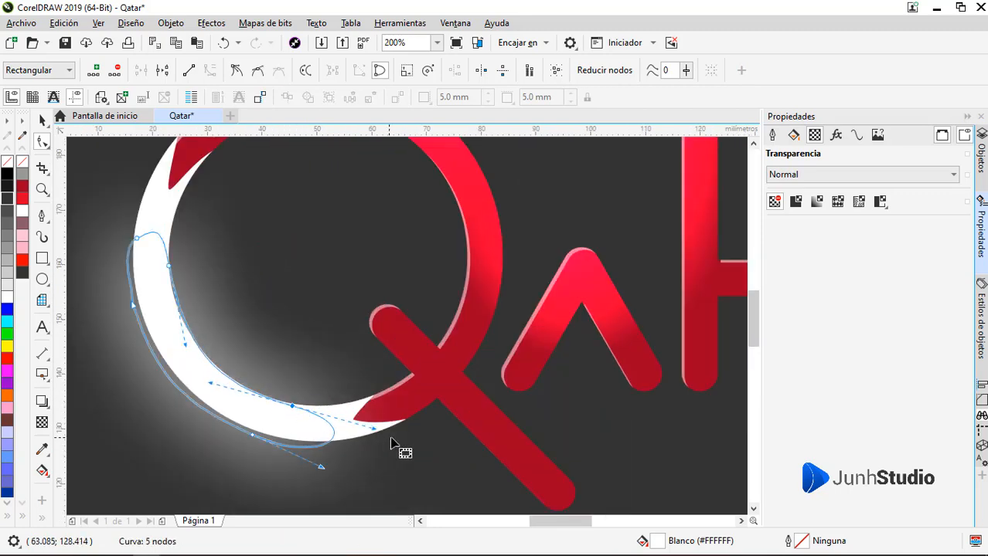
{"action": "left_click_drag", "start_coordinate": [376, 427], "coordinate": [346, 418]}
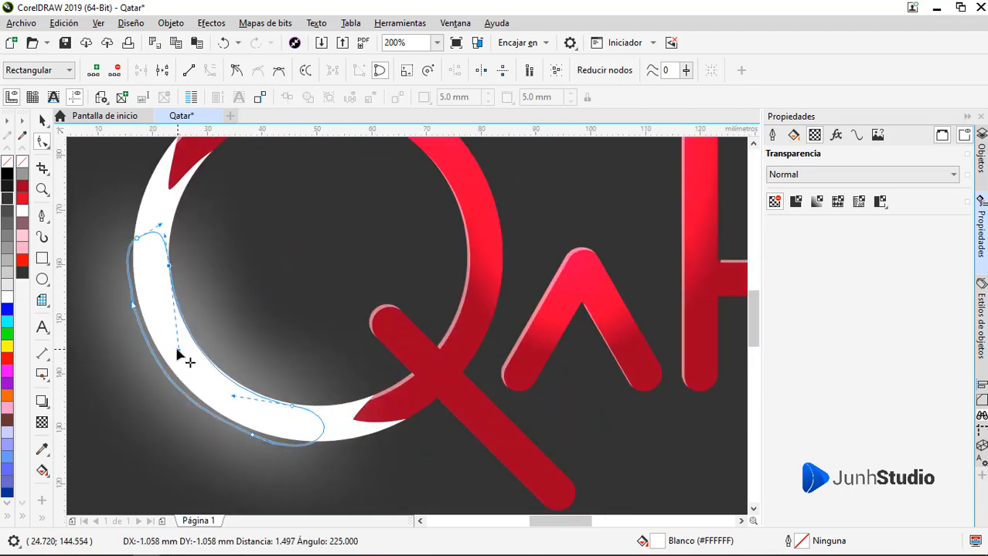
{"action": "scroll", "coordinate": [287, 379], "scroll_direction": "down", "scroll_amount": 1}
{"action": "scroll", "coordinate": [287, 414], "scroll_direction": "up", "scroll_amount": 1}
Shift the glow shape's lower outer node and its handle along the bottom of the ring, leaving the shape deselected
{"action": "left_click", "coordinate": [253, 381]}
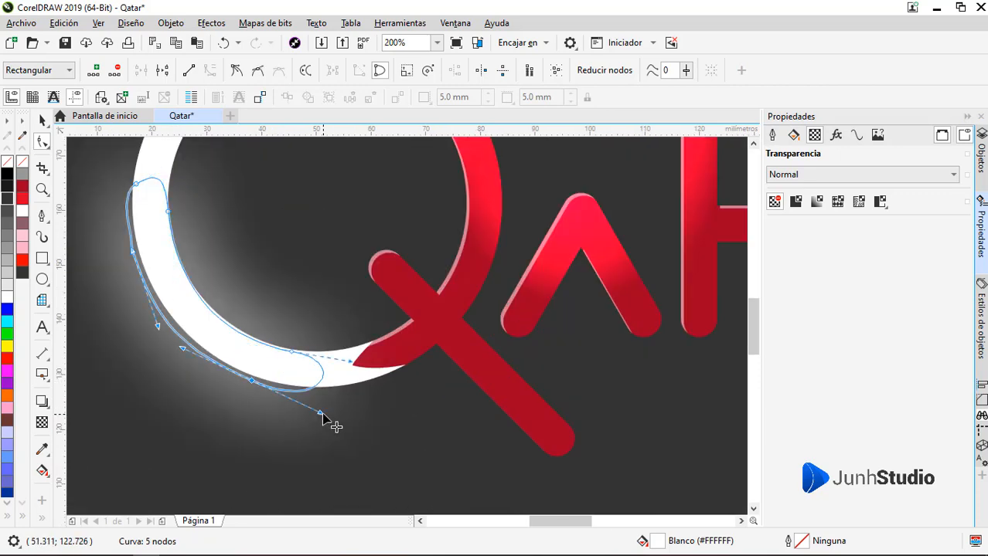
{"action": "left_click_drag", "start_coordinate": [323, 414], "coordinate": [328, 400]}
{"action": "left_click_drag", "start_coordinate": [254, 383], "coordinate": [274, 384]}
{"action": "scroll", "coordinate": [274, 381], "scroll_direction": "down", "scroll_amount": 2}
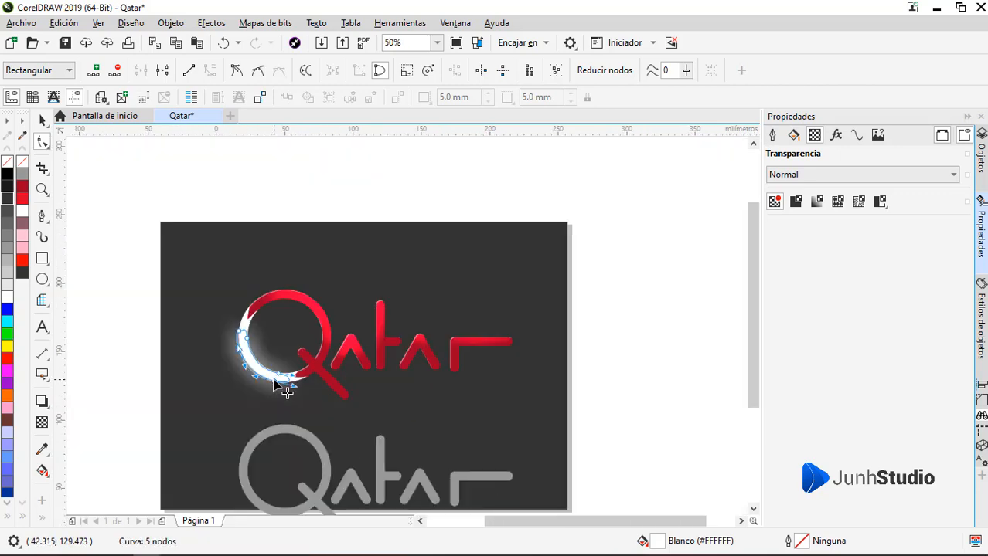
{"action": "key", "text": "space"}
{"action": "left_click", "coordinate": [138, 330]}
Change the background rectangle's fill to a very dark navy, #020C16
{"action": "scroll", "coordinate": [302, 368], "scroll_direction": "up", "scroll_amount": 1}
{"action": "scroll", "coordinate": [302, 371], "scroll_direction": "down", "scroll_amount": 1}
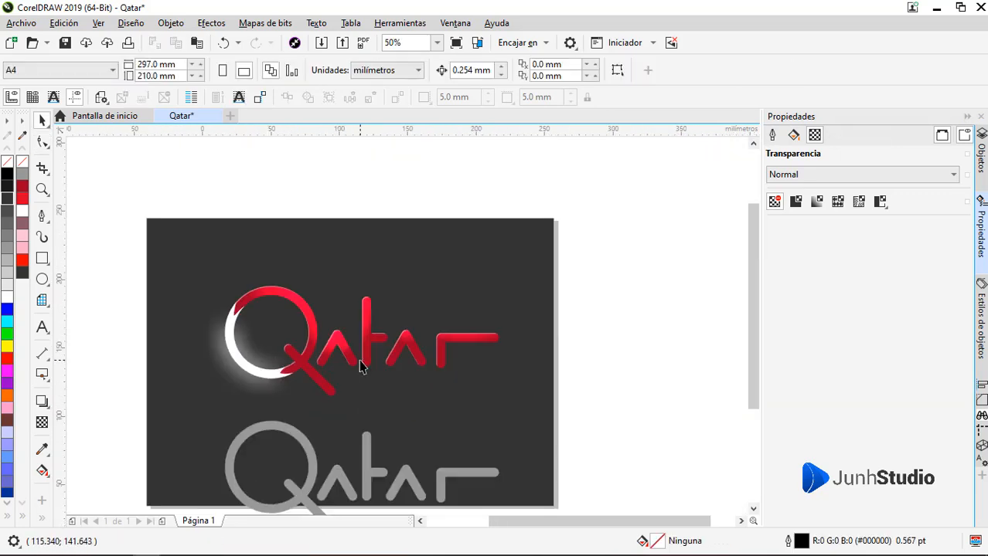
{"action": "scroll", "coordinate": [364, 364], "scroll_direction": "up", "scroll_amount": 1}
{"action": "left_click", "coordinate": [618, 439]}
{"action": "left_click", "coordinate": [794, 136]}
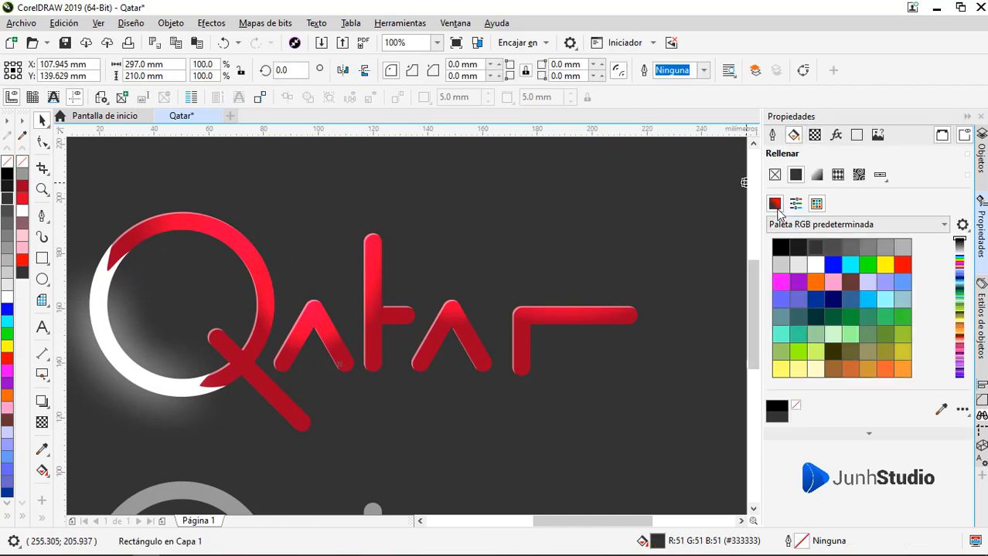
{"action": "left_click", "coordinate": [775, 206]}
{"action": "left_click_drag", "start_coordinate": [834, 350], "coordinate": [831, 350]}
{"action": "left_click", "coordinate": [864, 318]}
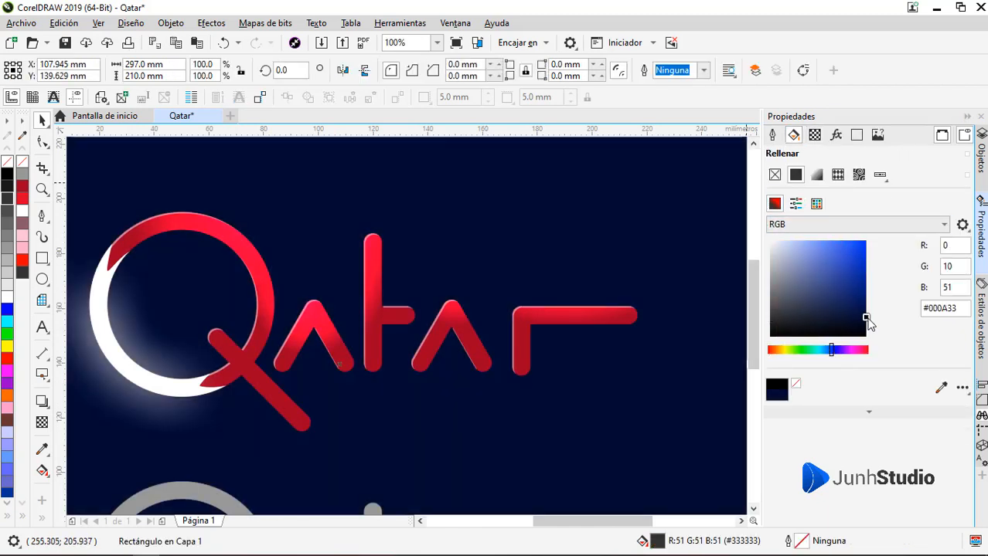
{"action": "left_click_drag", "start_coordinate": [836, 352], "coordinate": [837, 353]}
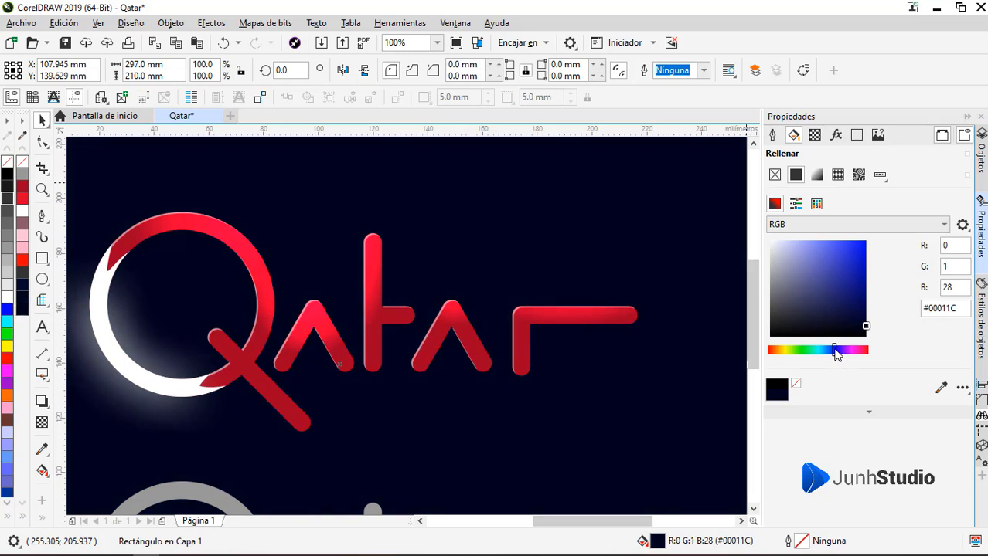
{"action": "left_click", "coordinate": [940, 388]}
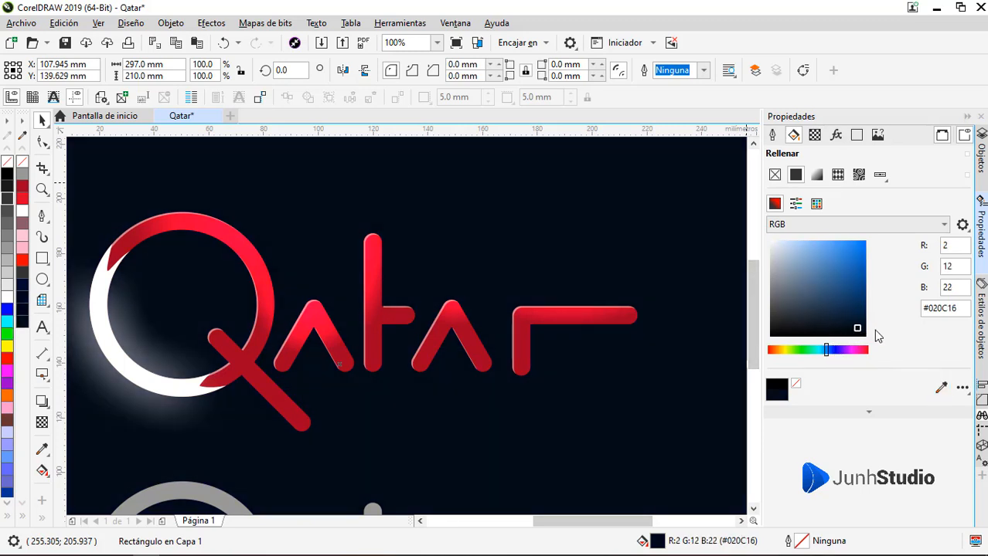
Draw a large ellipse about 295 × 224 mm over the background page area
{"action": "scroll", "coordinate": [417, 352], "scroll_direction": "down", "scroll_amount": 2}
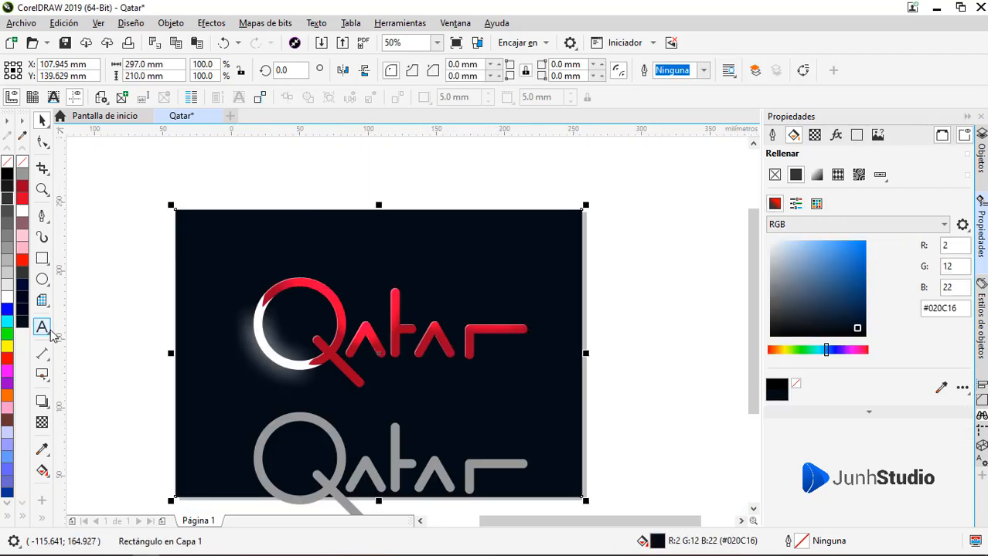
{"action": "left_click", "coordinate": [41, 279]}
{"action": "left_click_drag", "start_coordinate": [187, 199], "coordinate": [601, 461]}
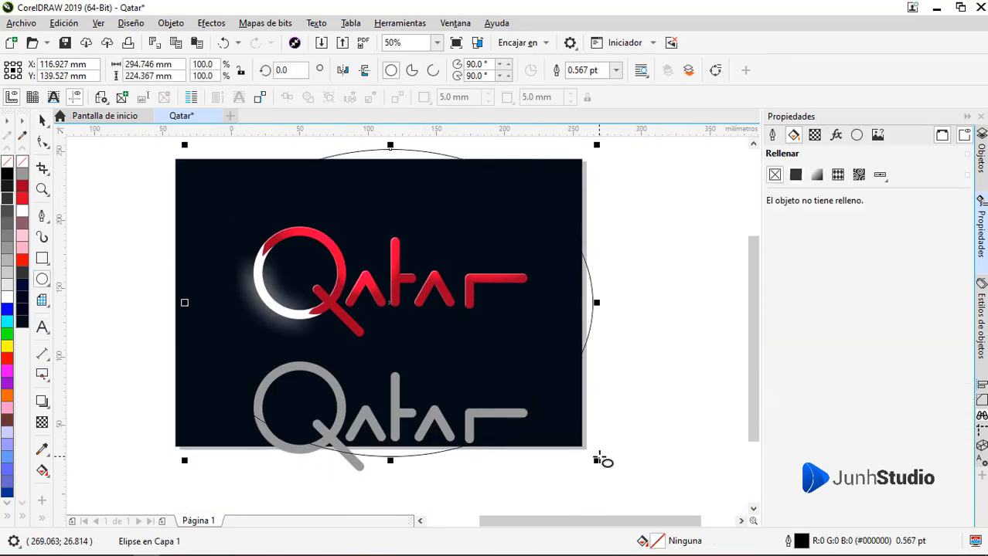
Fill the large ellipse with a solid dark slate blue, #1A272D
{"action": "left_click", "coordinate": [797, 175]}
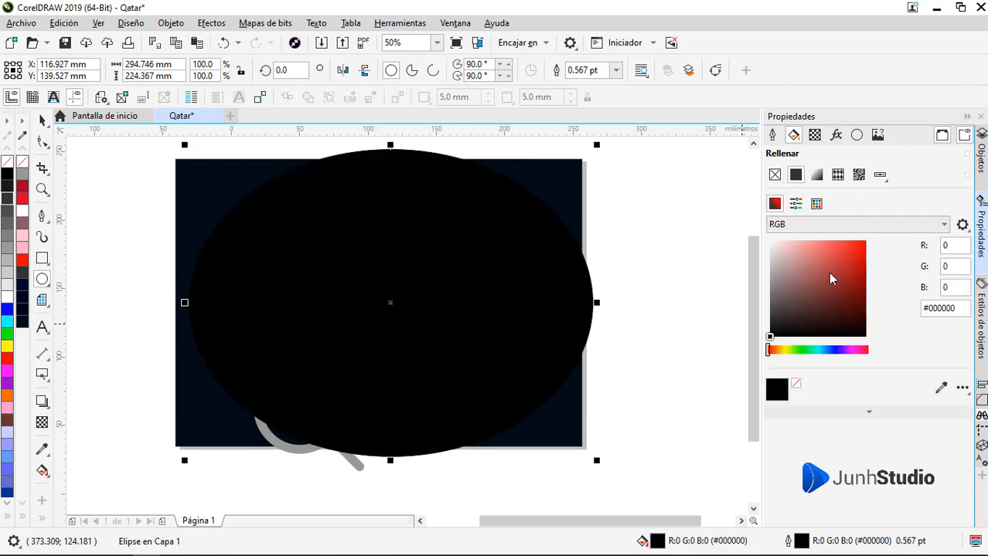
{"action": "left_click", "coordinate": [832, 351]}
{"action": "left_click_drag", "start_coordinate": [858, 328], "coordinate": [861, 323]}
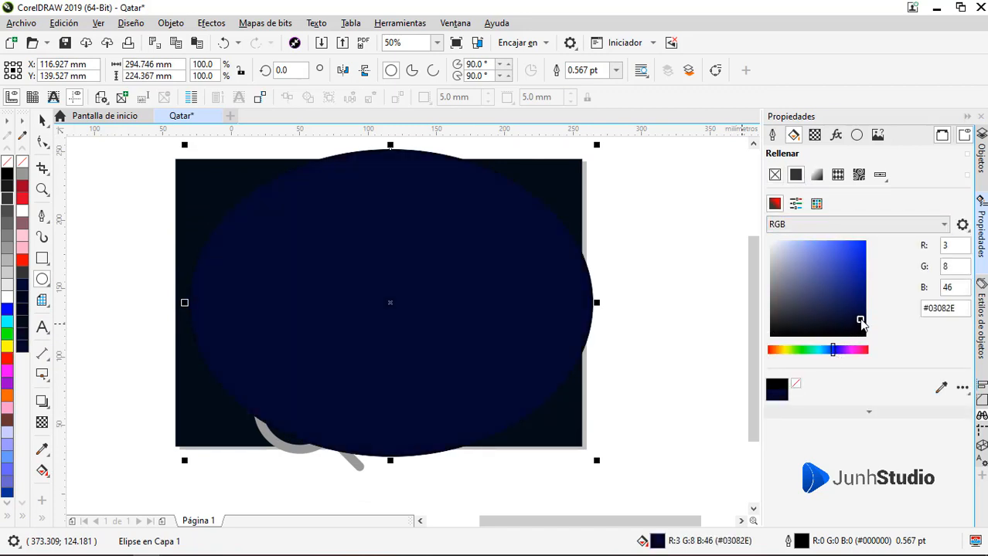
{"action": "left_click", "coordinate": [940, 389]}
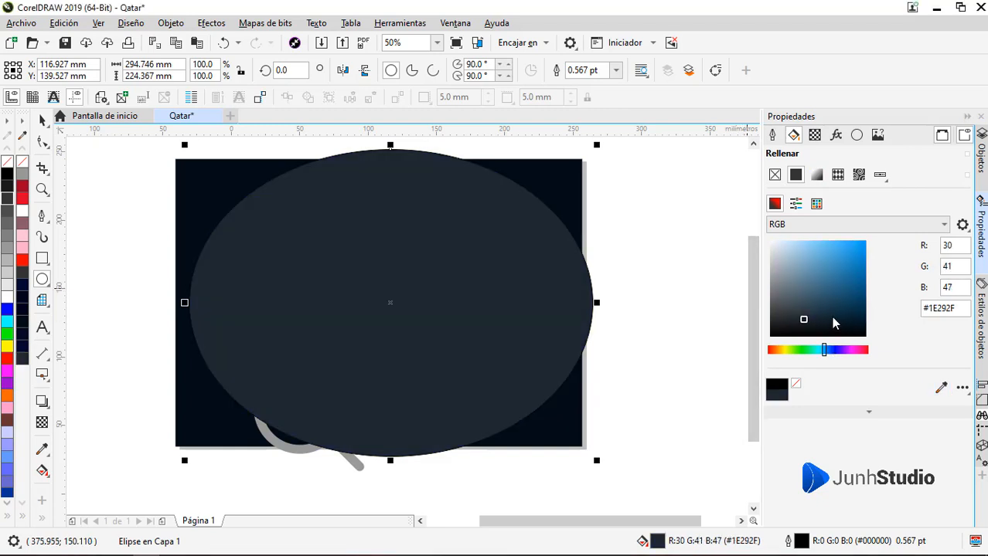
{"action": "left_click", "coordinate": [941, 389]}
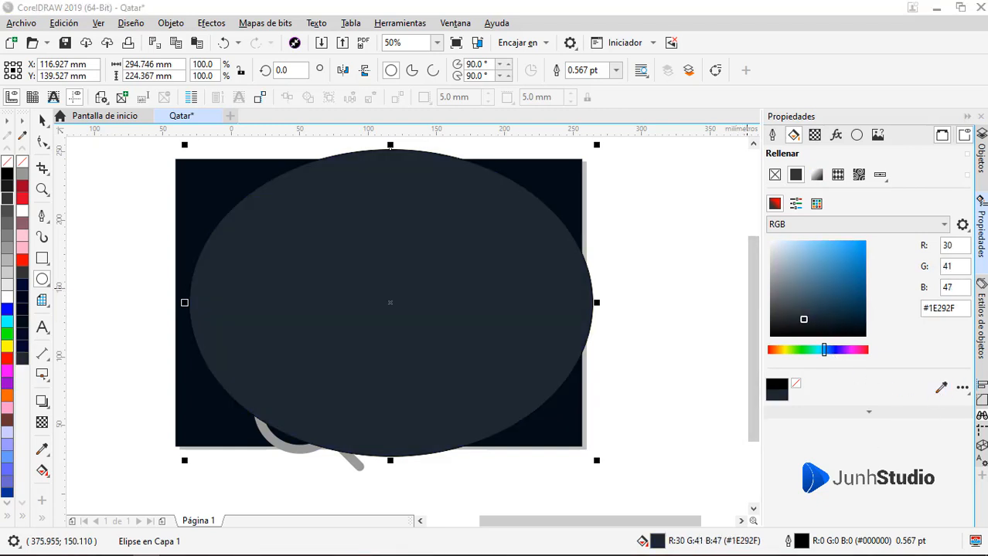
{"action": "left_click", "coordinate": [435, 264]}
Apply an elliptical gradient transparency to the ellipse, opaque at its centre and fully transparent at its edge
{"action": "left_click", "coordinate": [41, 422]}
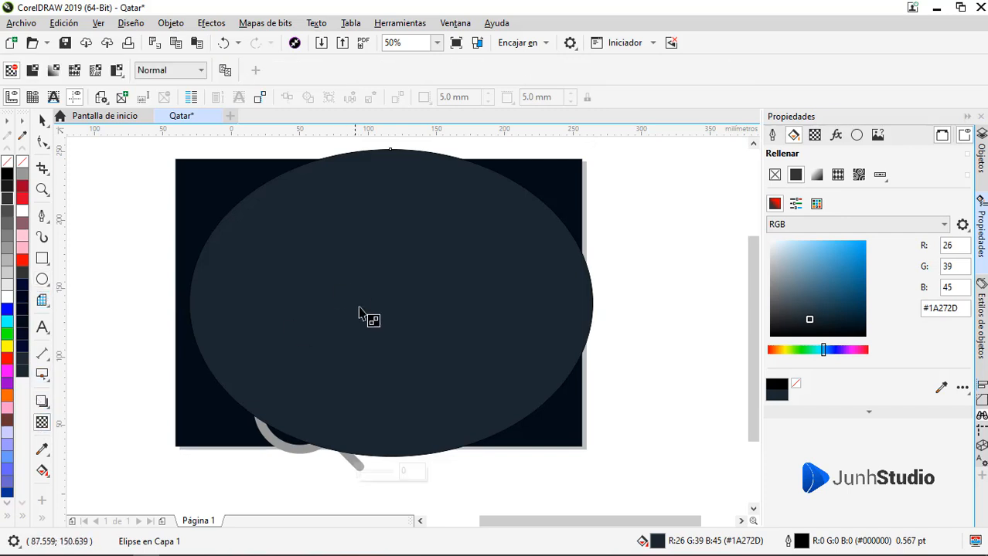
{"action": "left_click_drag", "start_coordinate": [391, 464], "coordinate": [390, 157]}
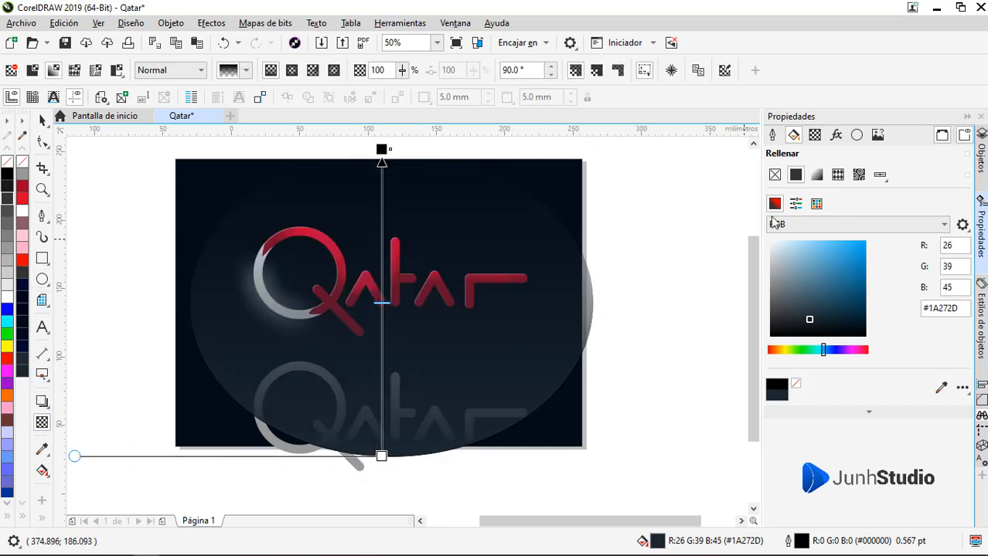
{"action": "left_click", "coordinate": [814, 134]}
{"action": "left_click", "coordinate": [908, 398]}
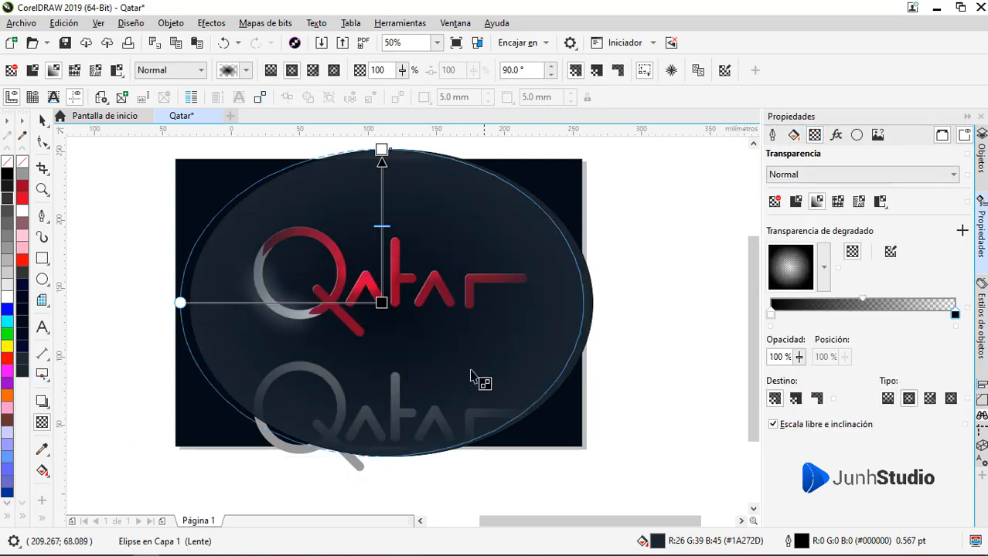
{"action": "left_click", "coordinate": [381, 149]}
{"action": "left_click_drag", "start_coordinate": [413, 144], "coordinate": [449, 146]}
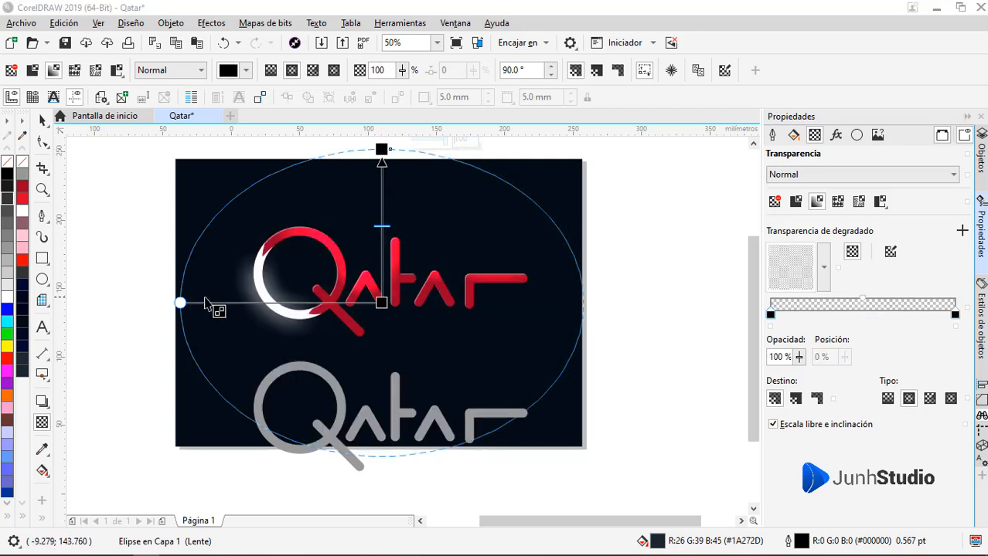
{"action": "left_click", "coordinate": [381, 303]}
{"action": "left_click_drag", "start_coordinate": [444, 292], "coordinate": [405, 307]}
{"action": "left_click", "coordinate": [42, 121]}
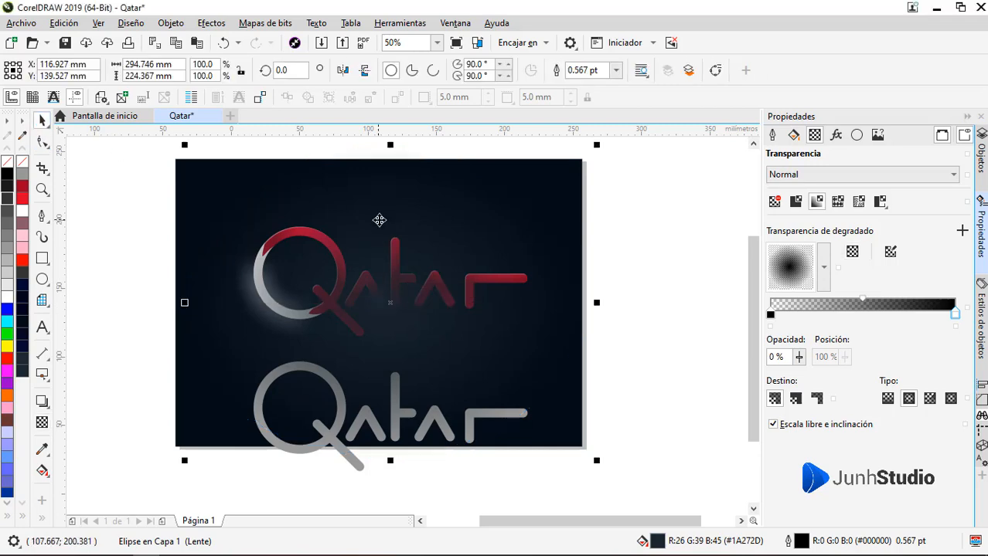
Move the soft ellipse off the page and PowerClip it inside the dark navy background rectangle
{"action": "left_click_drag", "start_coordinate": [379, 218], "coordinate": [684, 230]}
{"action": "scroll", "coordinate": [612, 282], "scroll_direction": "down", "scroll_amount": 1}
{"action": "right_click", "coordinate": [657, 286]}
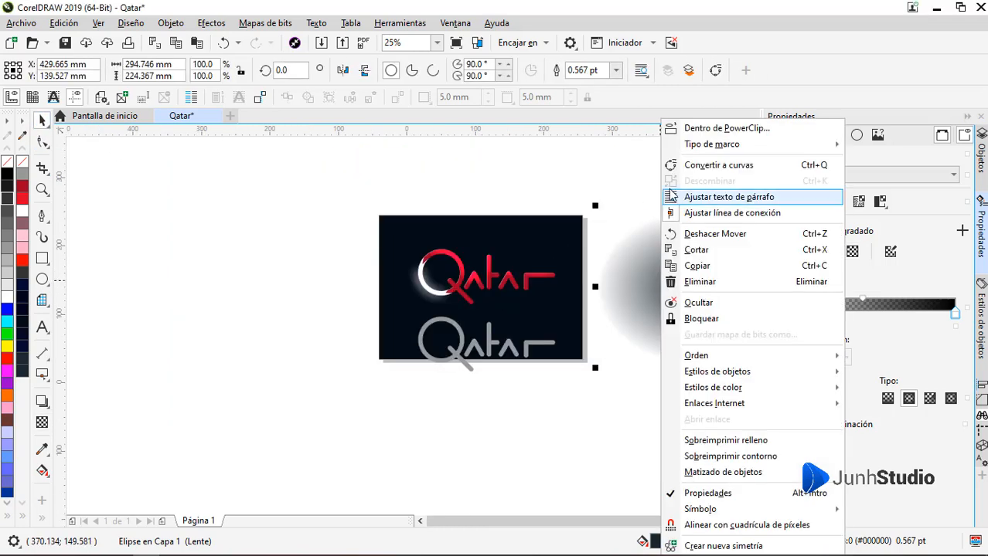
{"action": "left_click", "coordinate": [696, 68]}
{"action": "left_click", "coordinate": [440, 227]}
{"action": "scroll", "coordinate": [523, 249], "scroll_direction": "up", "scroll_amount": 1}
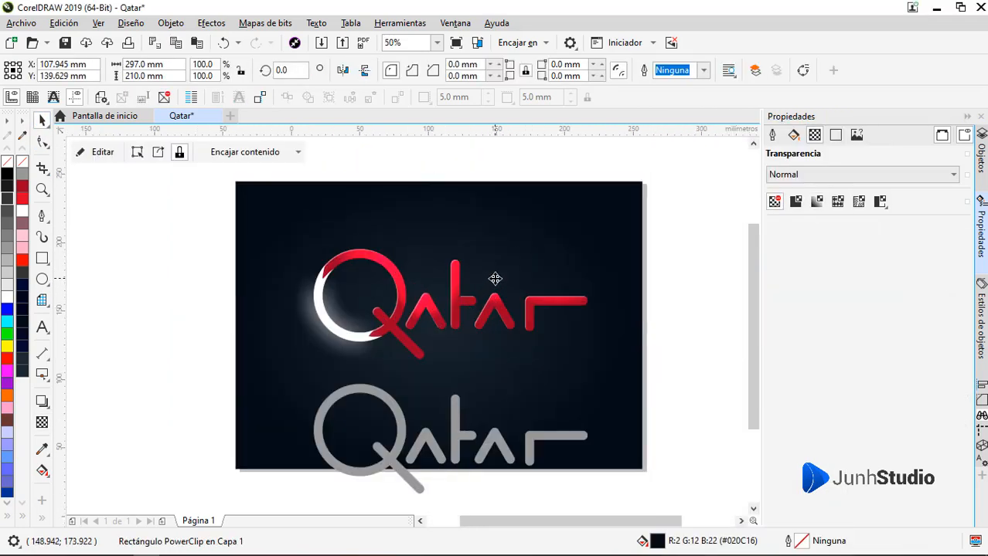
Inside the background's PowerClip, scale the ellipse down to about 204 × 155 mm and centre it behind the red wordmark
{"action": "left_click", "coordinate": [496, 276], "text": "ctrl"}
{"action": "left_click_drag", "start_coordinate": [619, 196], "coordinate": [586, 201]}
{"action": "key", "text": "Up"}
{"action": "key", "text": "Up"}
{"action": "key", "text": "Up"}
{"action": "key", "text": "Up"}
{"action": "left_click_drag", "start_coordinate": [511, 250], "coordinate": [525, 255]}
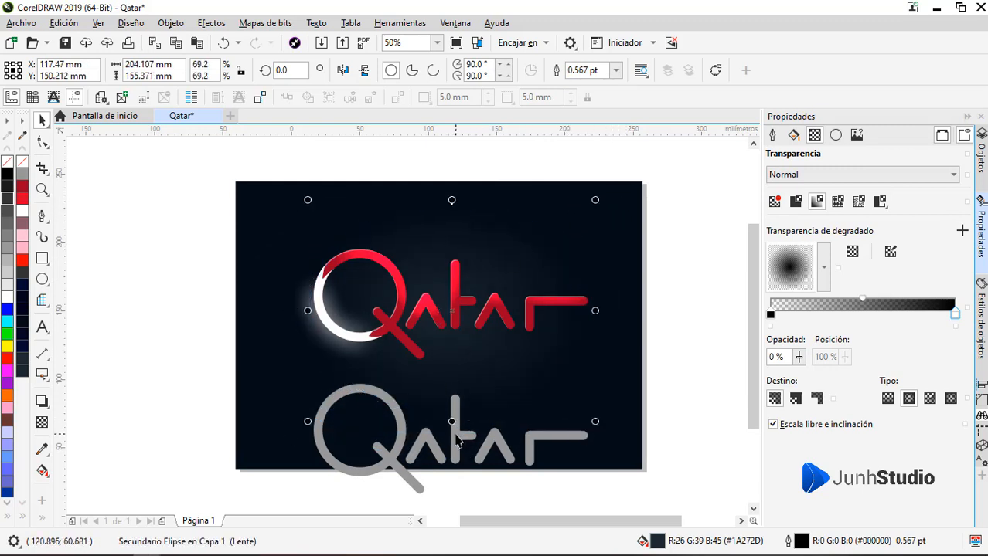
Move the grey wordmark copy up onto the red one and order it behind the lettering, just above the background
{"action": "left_click_drag", "start_coordinate": [456, 441], "coordinate": [459, 315]}
{"action": "scroll", "coordinate": [451, 294], "scroll_direction": "up", "scroll_amount": 1}
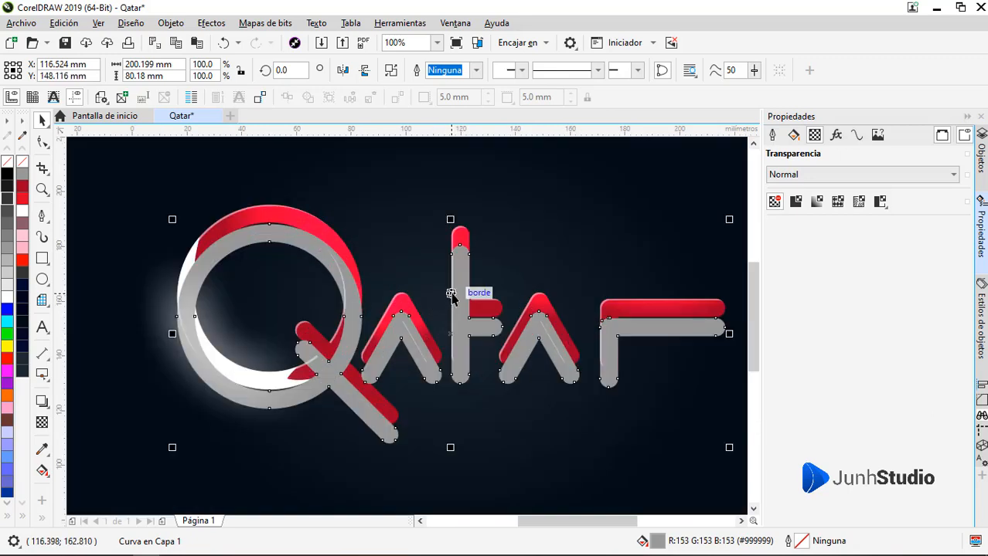
{"action": "key", "text": "shift+Page_Down"}
{"action": "key", "text": "ctrl+Page_Up"}
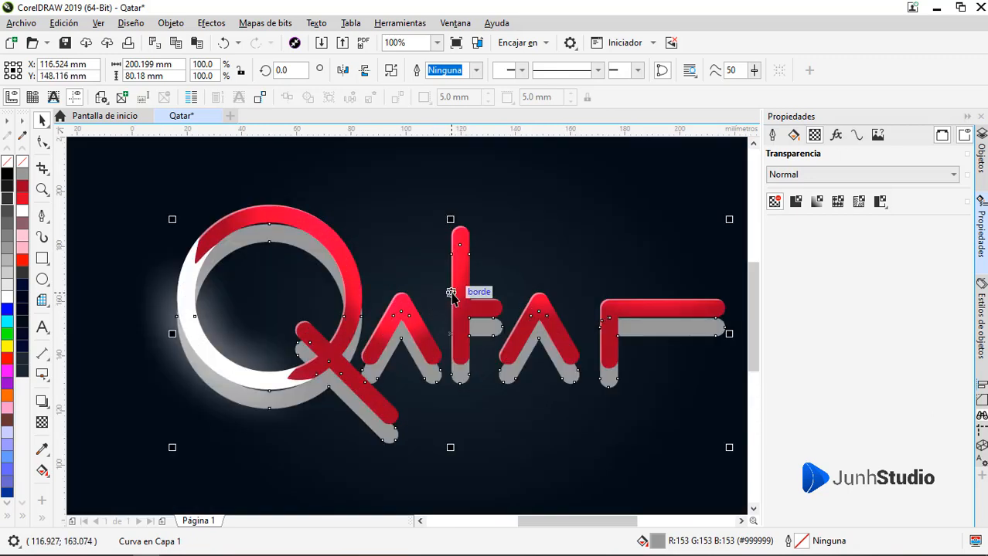
Nudge the grey wordmark copy up until it peeks out only slightly below the red lettering
{"action": "key", "text": "Up"}
{"action": "key", "text": "Up"}
{"action": "key", "text": "Up"}
{"action": "key", "text": "Up"}
{"action": "key", "text": "Up"}
{"action": "key", "text": "Up"}
{"action": "key", "text": "Up"}
{"action": "key", "text": "Up"}
{"action": "key", "text": "Up"}
{"action": "key", "text": "Up"}
{"action": "key", "text": "Up"}
{"action": "key", "text": "Up"}
{"action": "key", "text": "Up"}
{"action": "key", "text": "Up"}
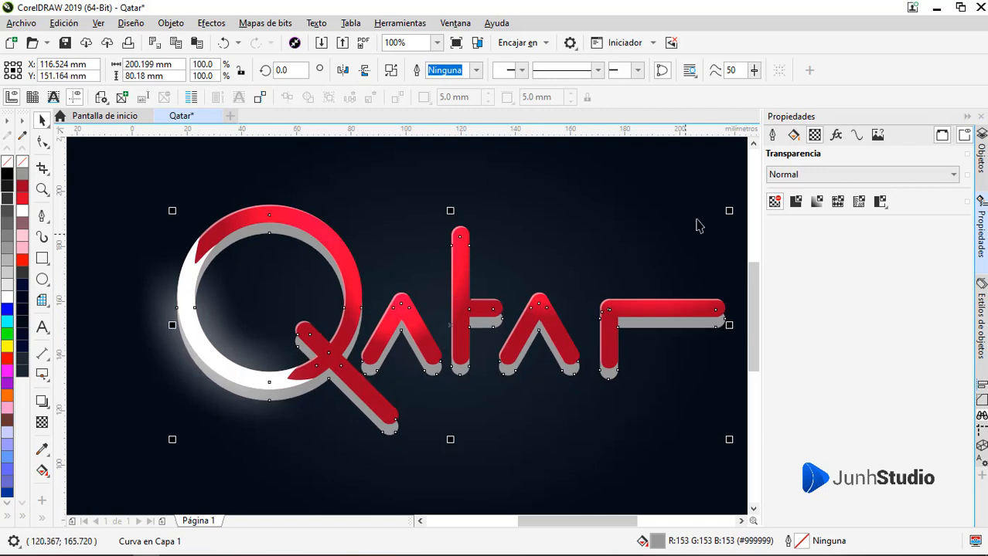
Change the grey wordmark copy's fill to near-black, #0D0D0D, to serve as a shadow
{"action": "left_click", "coordinate": [792, 136]}
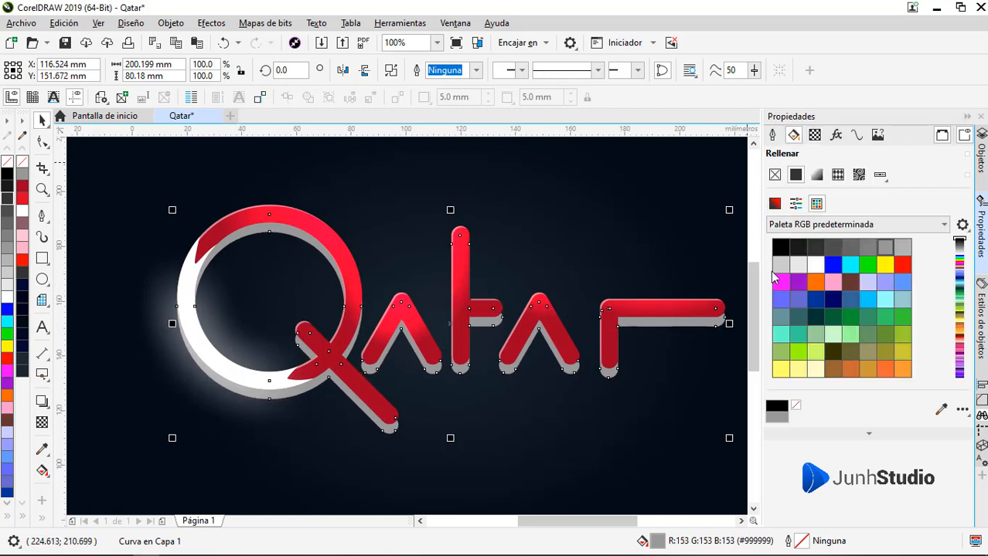
{"action": "left_click", "coordinate": [786, 205]}
{"action": "left_click", "coordinate": [768, 314]}
{"action": "mouse_move", "coordinate": [769, 328]}
{"action": "left_mouse_down"}
{"action": "mouse_move", "coordinate": [746, 334]}
{"action": "mouse_move", "coordinate": [750, 315]}
{"action": "mouse_move", "coordinate": [767, 326]}
{"action": "mouse_move", "coordinate": [762, 332]}
{"action": "left_mouse_up"}
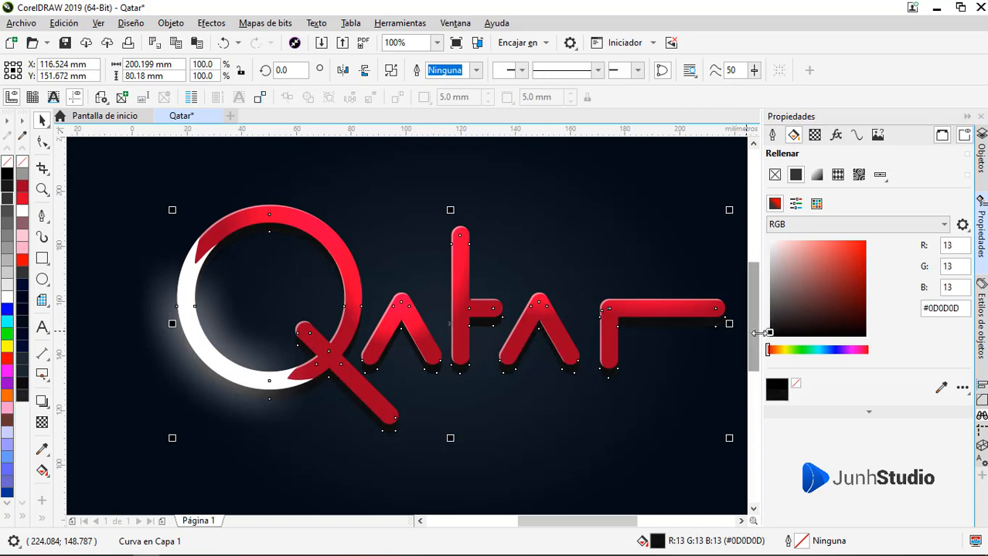
Nudge the near-black shadow copy slightly down beneath the lettering to a Y position of 151.672 mm, then deselect it
{"action": "left_click", "coordinate": [608, 376]}
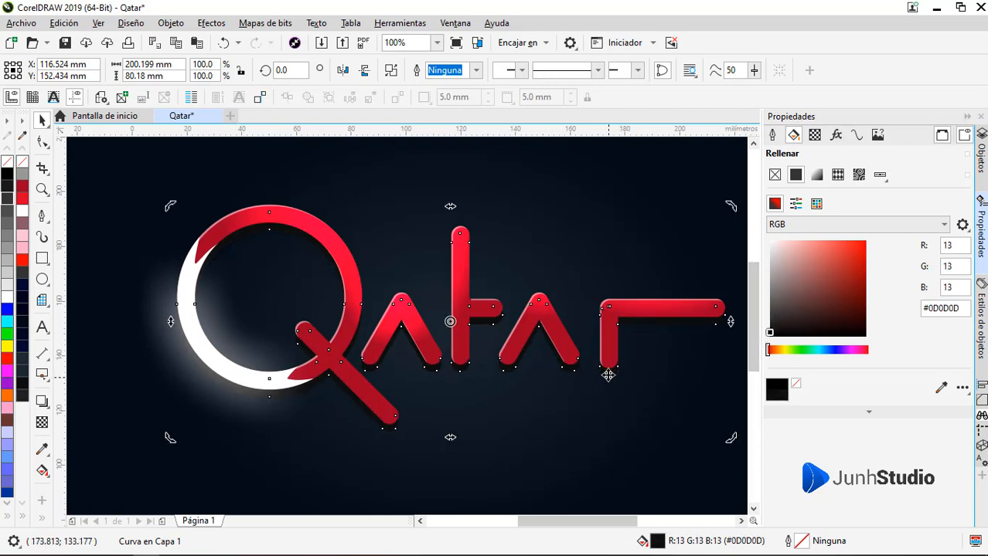
{"action": "key", "text": "Down"}
{"action": "key", "text": "Down"}
{"action": "key", "text": "Down"}
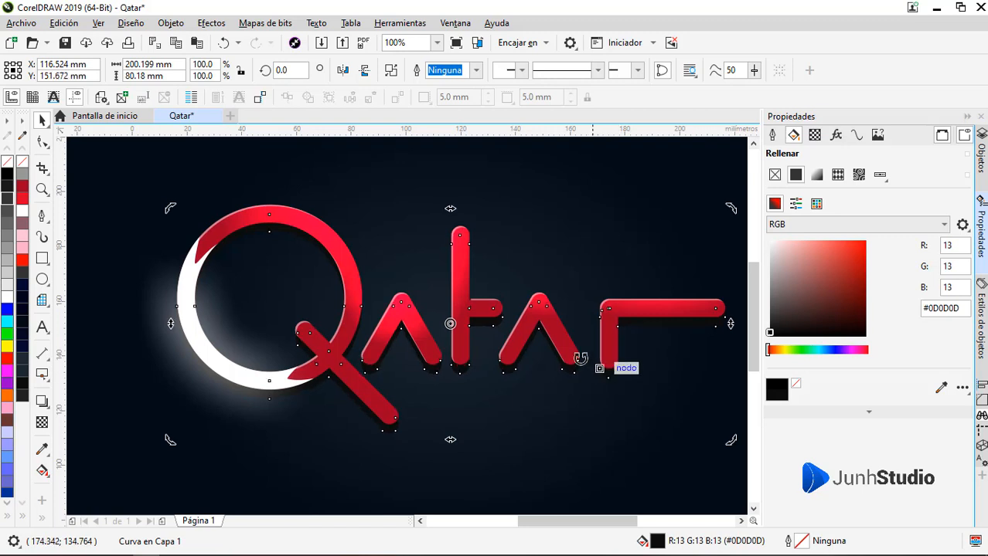
{"action": "left_click", "coordinate": [474, 291]}
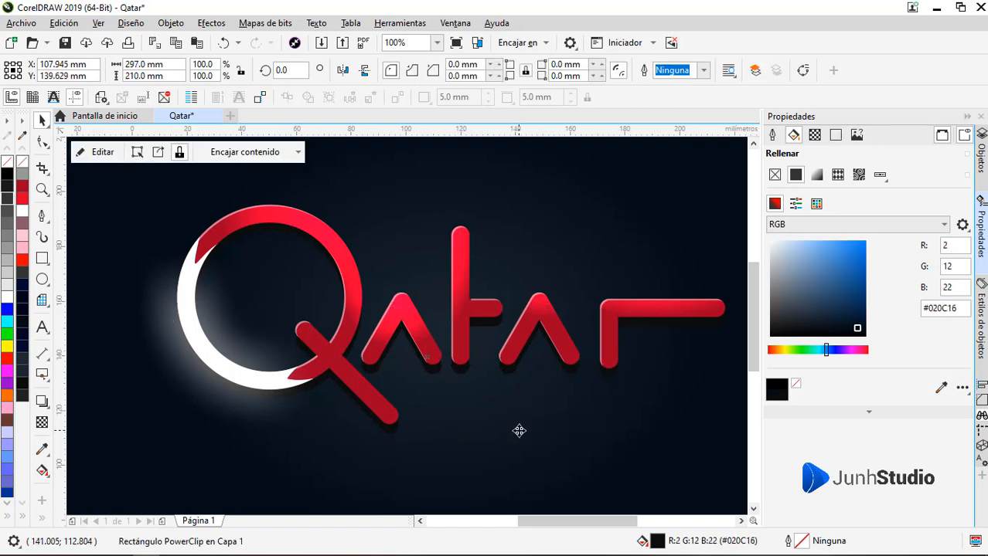
Give the white edge highlights a vertical linear transparency fading downward, with its midpoint shifted toward the top, and deselect them
{"action": "left_click", "coordinate": [317, 331]}
{"action": "left_click", "coordinate": [43, 422]}
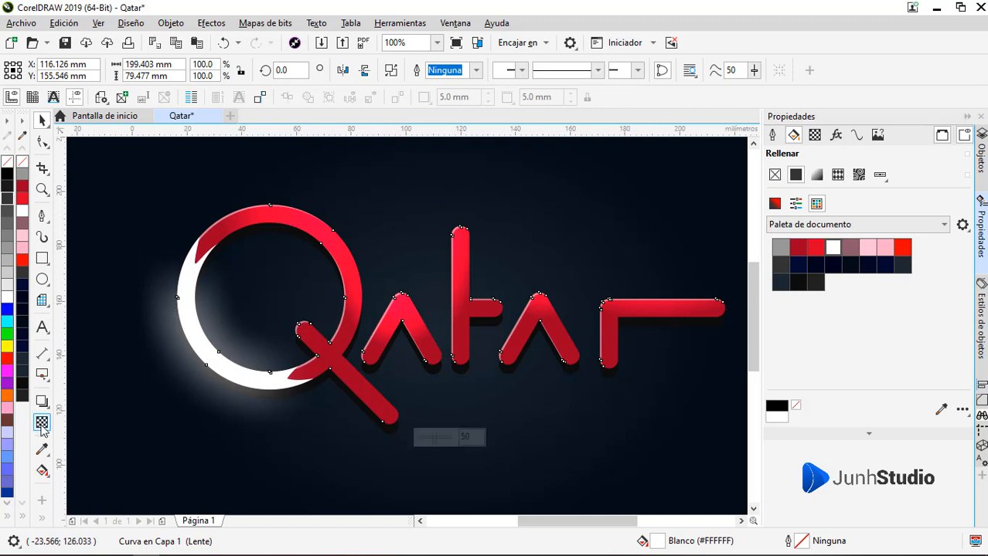
{"action": "left_click_drag", "start_coordinate": [411, 301], "coordinate": [412, 359]}
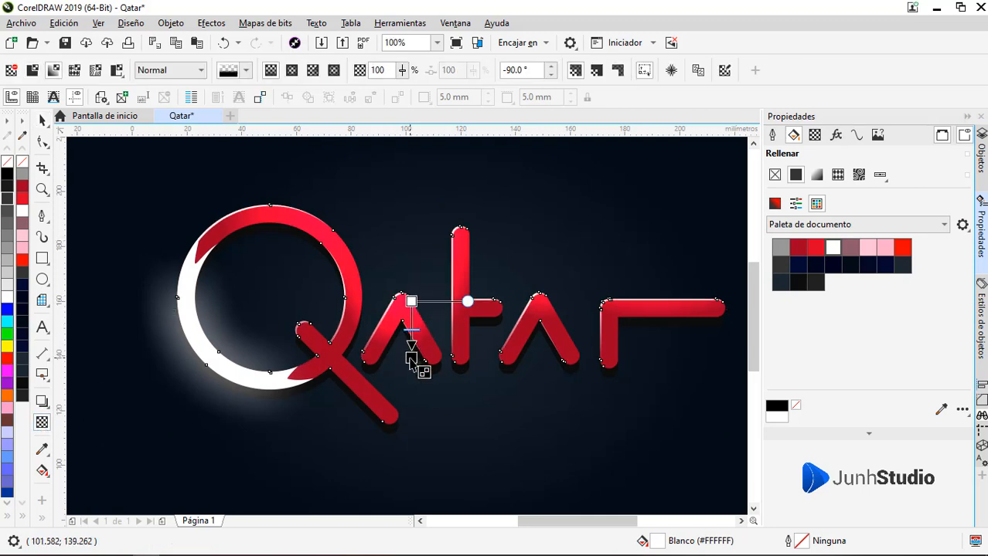
{"action": "left_click_drag", "start_coordinate": [411, 301], "coordinate": [411, 223]}
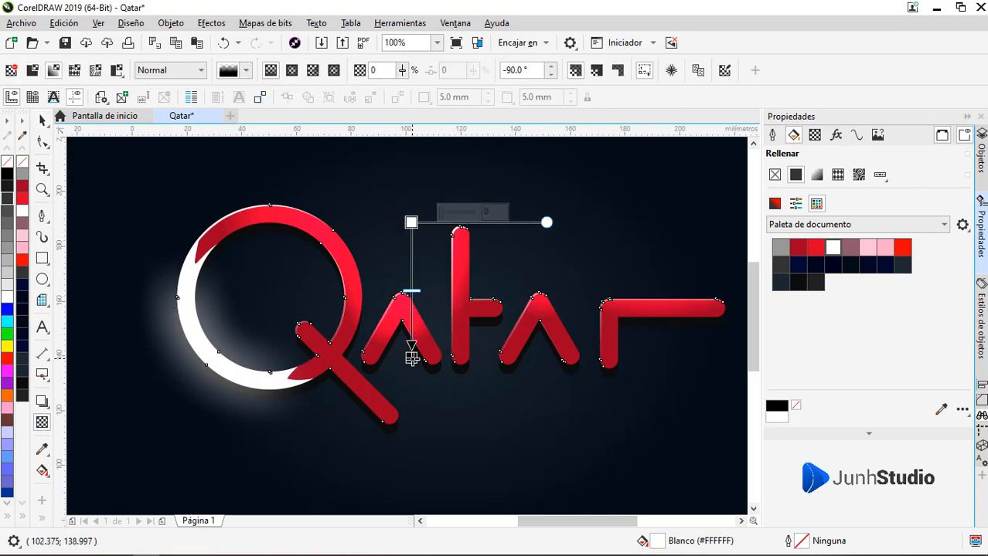
{"action": "left_click_drag", "start_coordinate": [411, 357], "coordinate": [411, 398]}
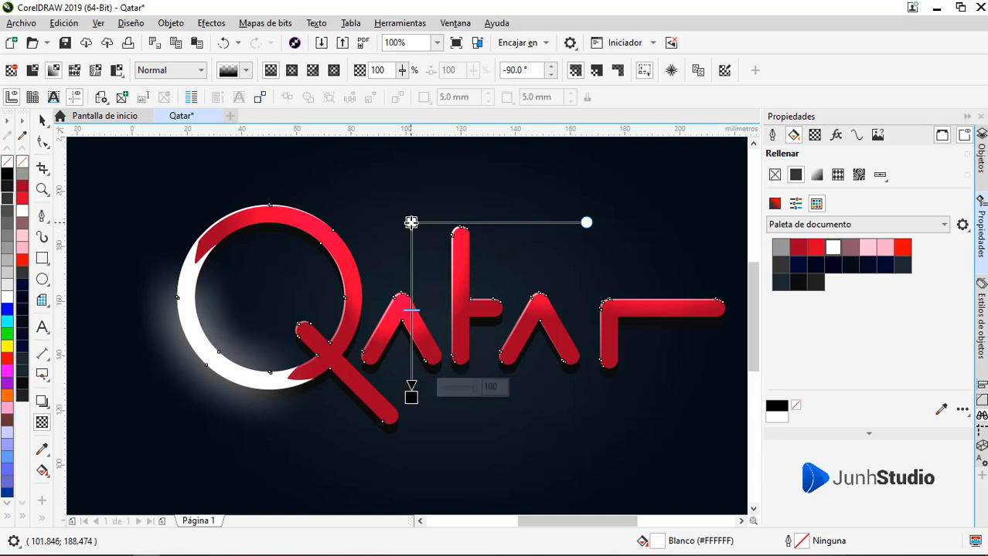
{"action": "left_click_drag", "start_coordinate": [411, 222], "coordinate": [411, 196]}
{"action": "left_click_drag", "start_coordinate": [412, 296], "coordinate": [407, 233]}
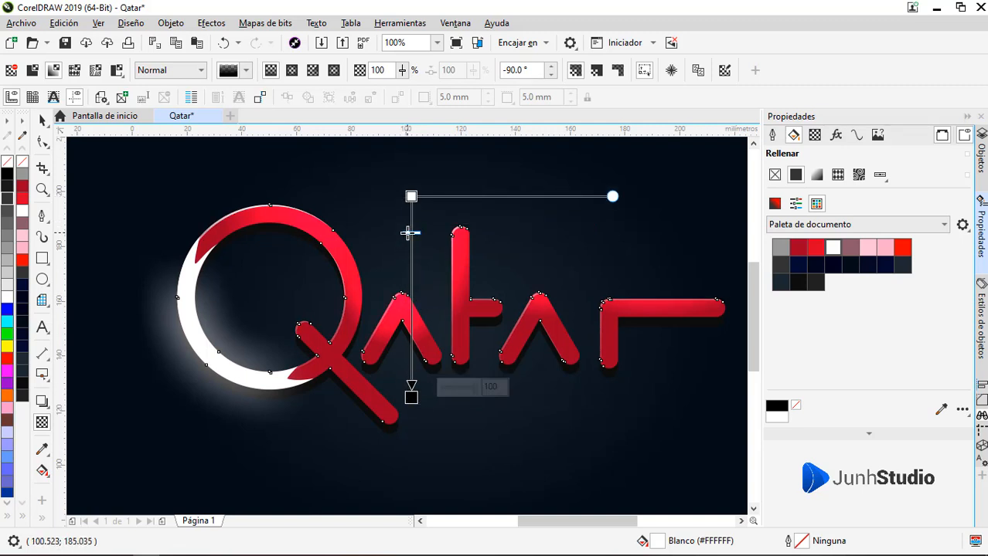
{"action": "key", "text": "space"}
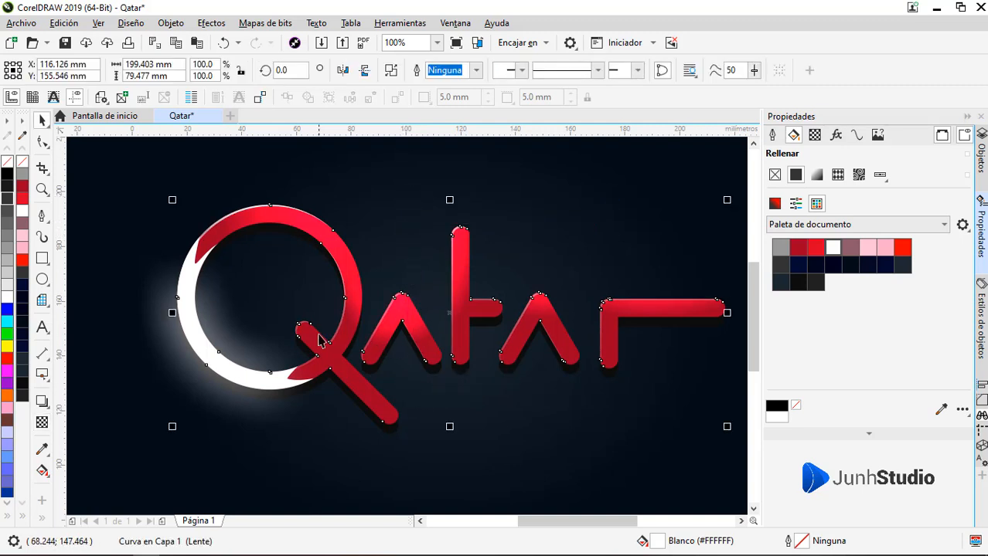
{"action": "left_click", "coordinate": [408, 446]}
Draw a rectangle about 215 × 50 mm over the lower part of the wordmark and fill it with #0D0D0D
{"action": "left_click", "coordinate": [383, 347]}
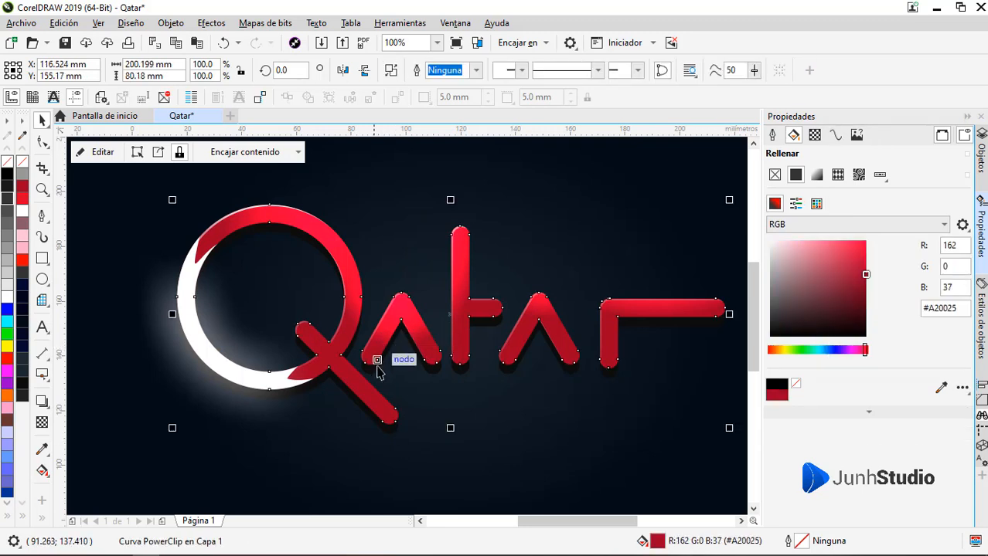
{"action": "left_click", "coordinate": [42, 259]}
{"action": "left_click_drag", "start_coordinate": [136, 469], "coordinate": [727, 328]}
{"action": "left_click", "coordinate": [24, 388]}
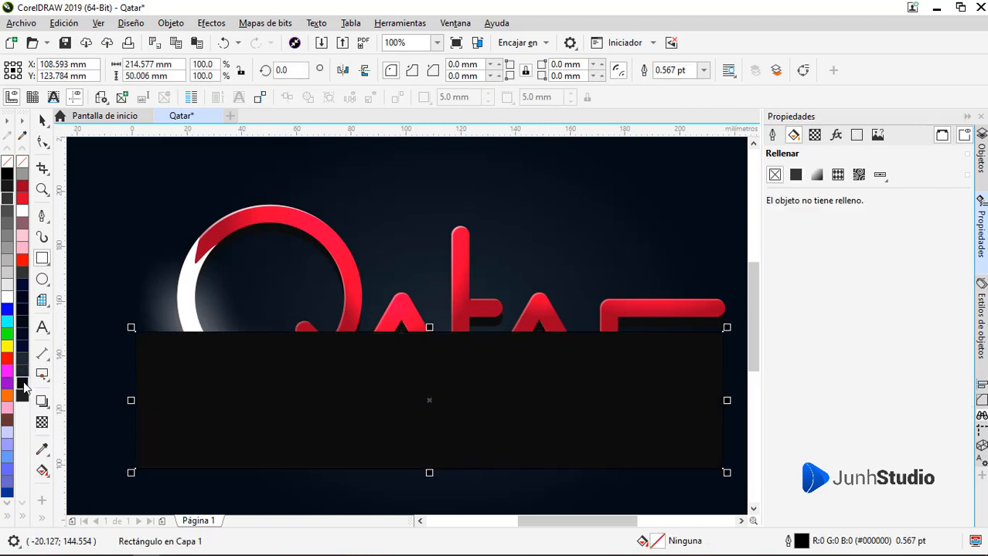
Apply a vertical linear transparency to the dark rectangle, opaque near its lower edge and fully transparent at its upper edge
{"action": "left_click", "coordinate": [42, 422]}
{"action": "left_click_drag", "start_coordinate": [445, 443], "coordinate": [457, 337]}
{"action": "left_click_drag", "start_coordinate": [445, 444], "coordinate": [445, 450]}
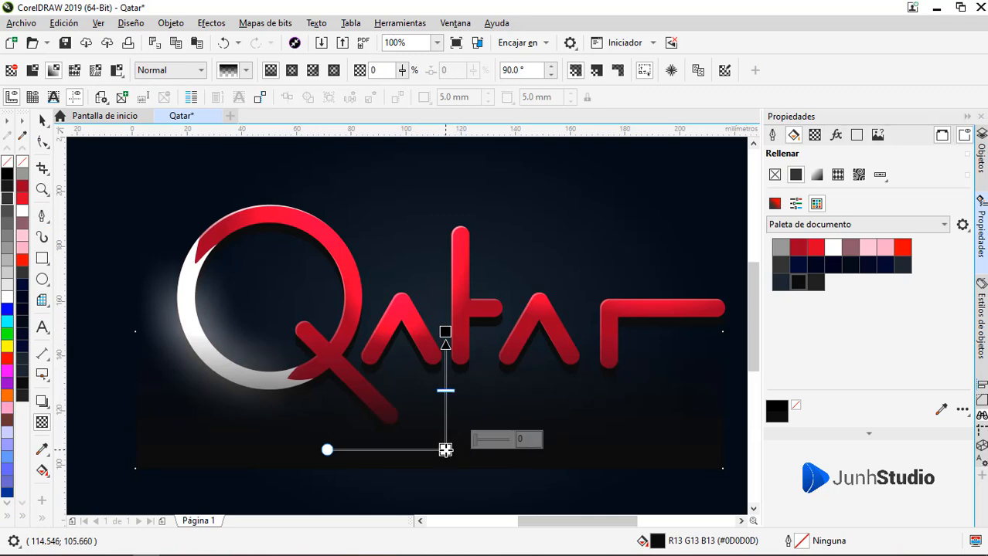
PowerClip the faded dark rectangle inside the red wordmark lettering
{"action": "right_click", "coordinate": [459, 449]}
{"action": "left_click", "coordinate": [522, 68]}
{"action": "left_click", "coordinate": [323, 230]}
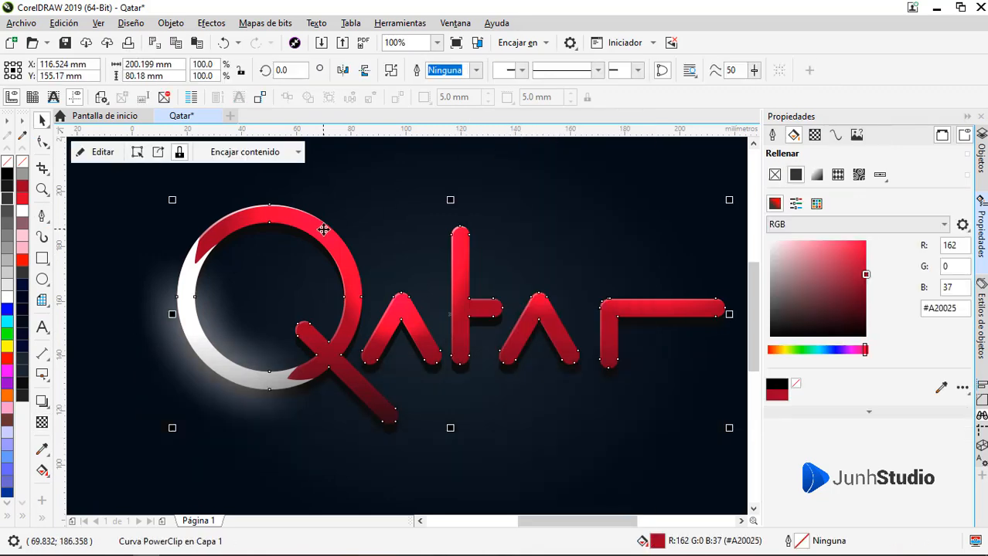
{"action": "left_click", "coordinate": [410, 222]}
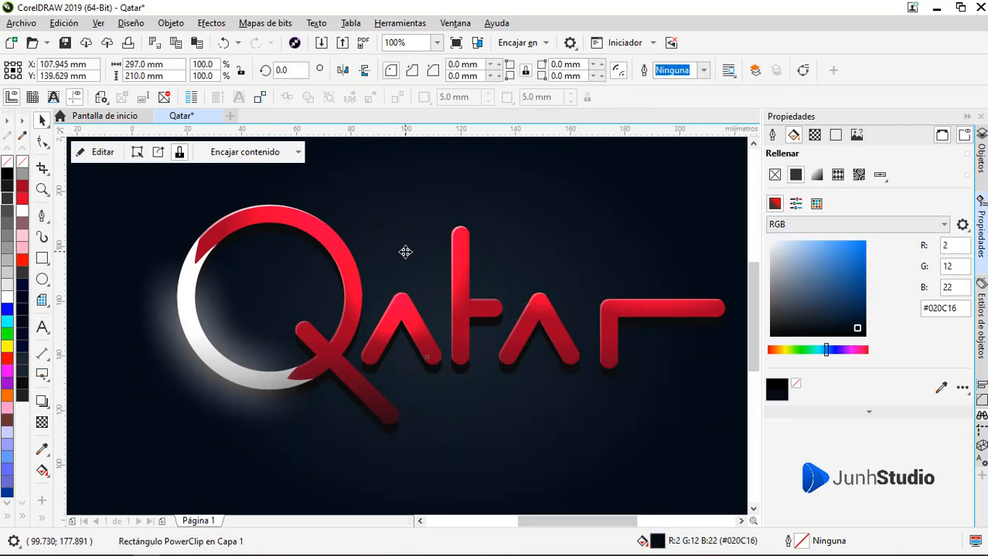
Inside the lettering's PowerClip, stretch the dark rectangle upward to a height of about 59 mm and finish editing
{"action": "left_click", "coordinate": [513, 351], "text": "ctrl"}
{"action": "left_click", "coordinate": [430, 347], "text": "ctrl"}
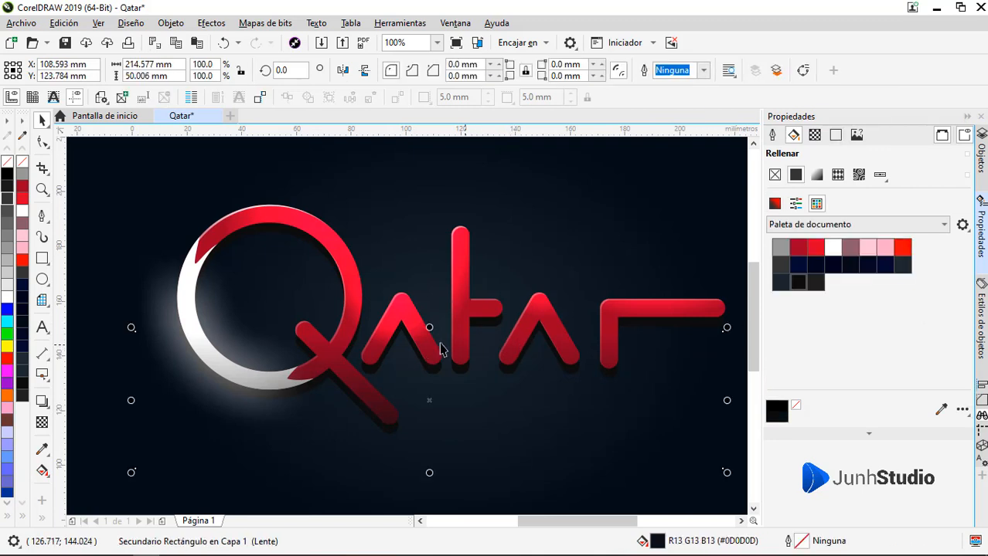
{"action": "left_click_drag", "start_coordinate": [427, 346], "coordinate": [427, 307]}
{"action": "mouse_move", "coordinate": [428, 472]}
{"action": "left_mouse_down"}
{"action": "mouse_move", "coordinate": [427, 454]}
{"action": "mouse_move", "coordinate": [428, 471]}
{"action": "left_mouse_up"}
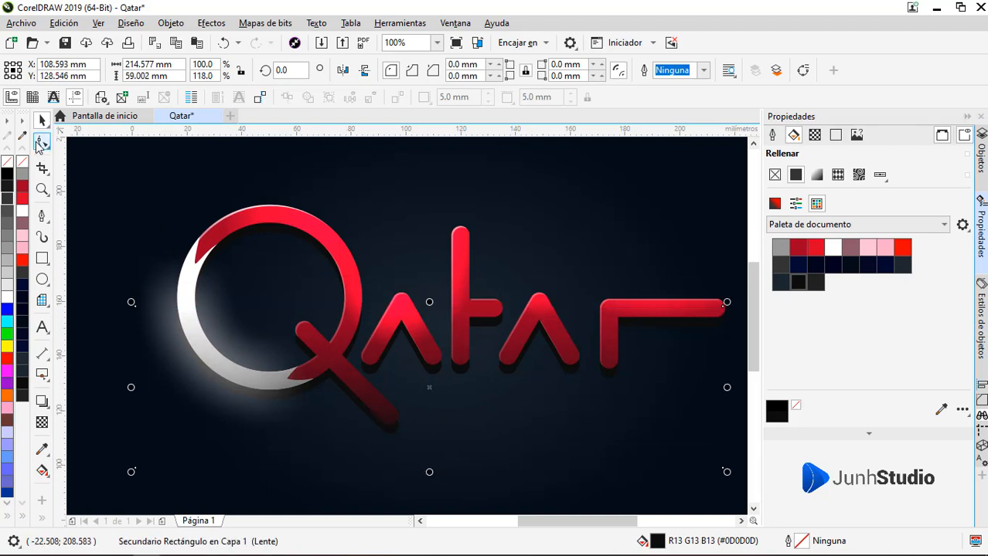
{"action": "left_click", "coordinate": [301, 178]}
Select all the wordmark pieces and move them straight down toward the page's vertical centre, to about Y 136.5 mm
{"action": "scroll", "coordinate": [270, 281], "scroll_direction": "down", "scroll_amount": 1}
{"action": "left_click", "coordinate": [627, 334]}
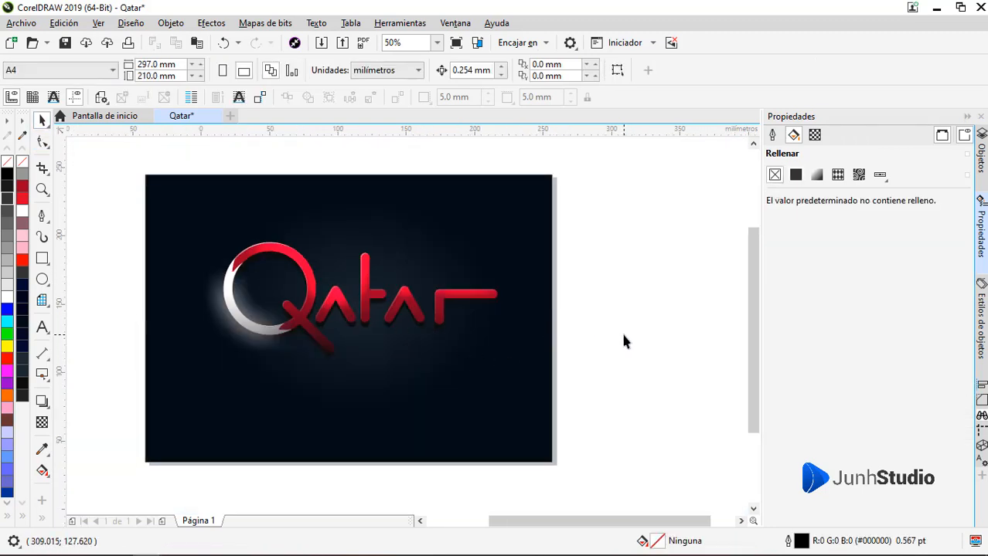
{"action": "left_click_drag", "start_coordinate": [649, 363], "coordinate": [210, 230]}
{"action": "mouse_move", "coordinate": [360, 297]}
{"action": "left_mouse_down"}
{"action": "mouse_move", "coordinate": [354, 291]}
{"action": "mouse_move", "coordinate": [360, 317]}
{"action": "left_mouse_up"}
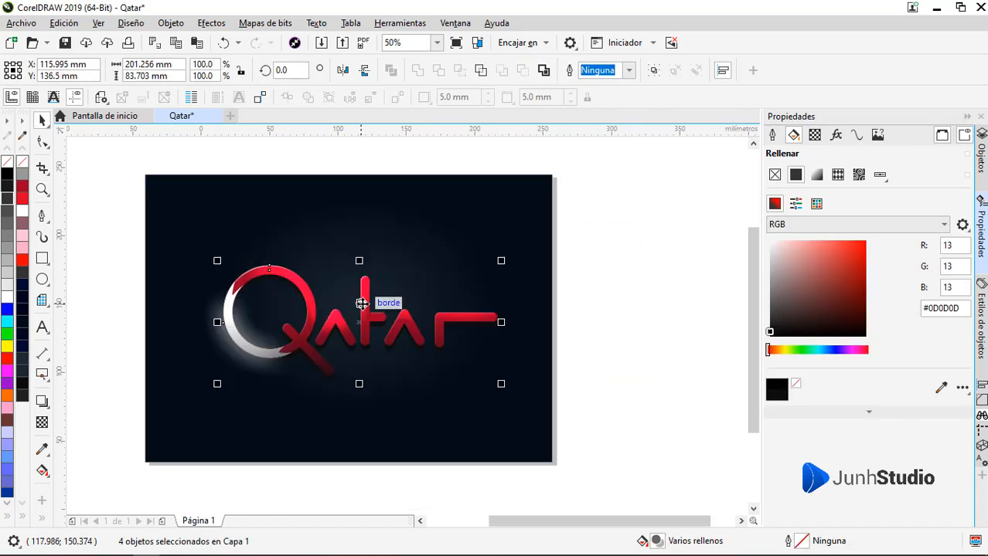
Lower the upper edge of the soft light ellipse behind the wordmark to a height of about 131.6 mm
{"action": "left_click", "coordinate": [435, 234]}
{"action": "left_click", "coordinate": [423, 235], "text": "ctrl"}
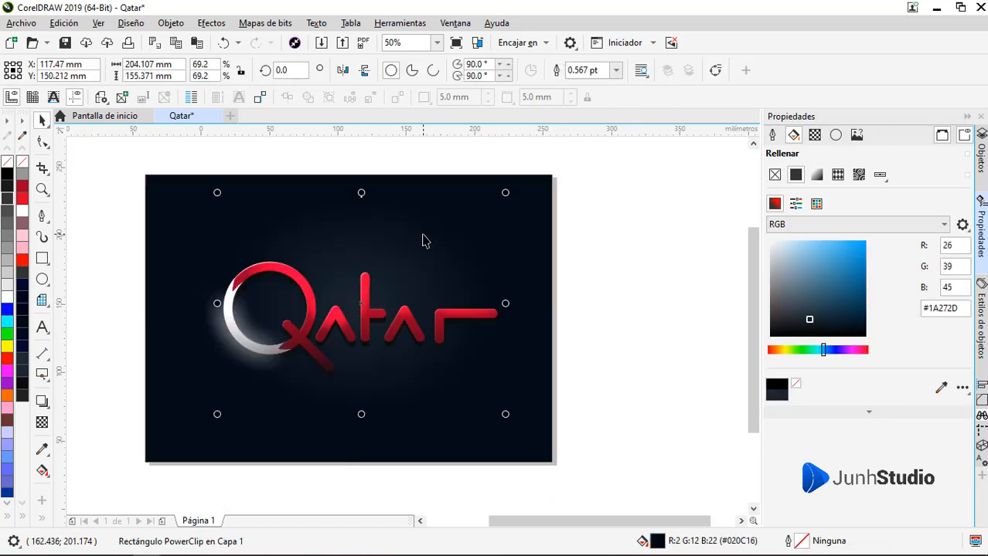
{"action": "left_click", "coordinate": [361, 194]}
{"action": "left_click", "coordinate": [361, 194]}
{"action": "left_click_drag", "start_coordinate": [361, 194], "coordinate": [351, 220]}
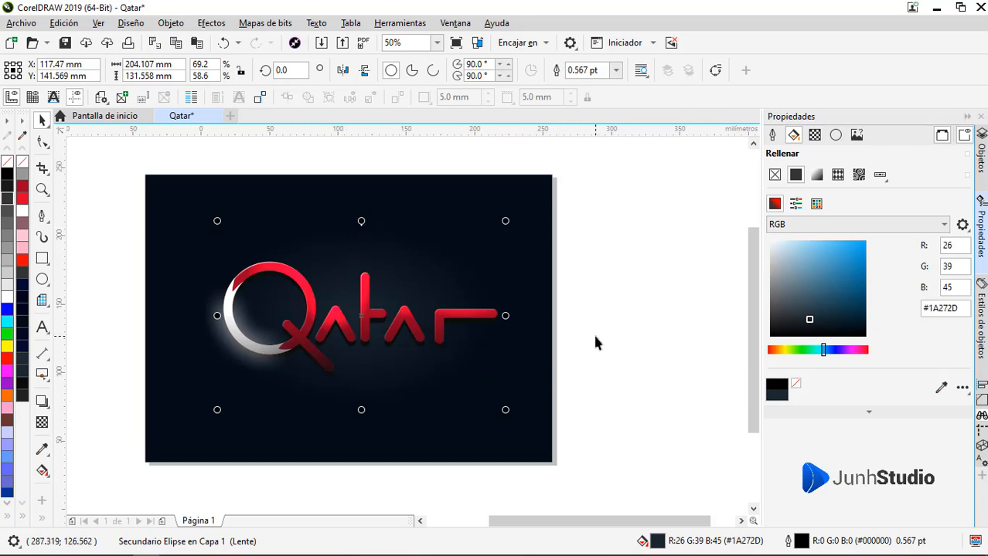
Examine the highlight and shadow edges of the red lettering up close, and check the wordmark as a whole
{"action": "left_click", "coordinate": [454, 321]}
{"action": "scroll", "coordinate": [451, 316], "scroll_direction": "up", "scroll_amount": 4}
{"action": "scroll", "coordinate": [449, 315], "scroll_direction": "up", "scroll_amount": 4}
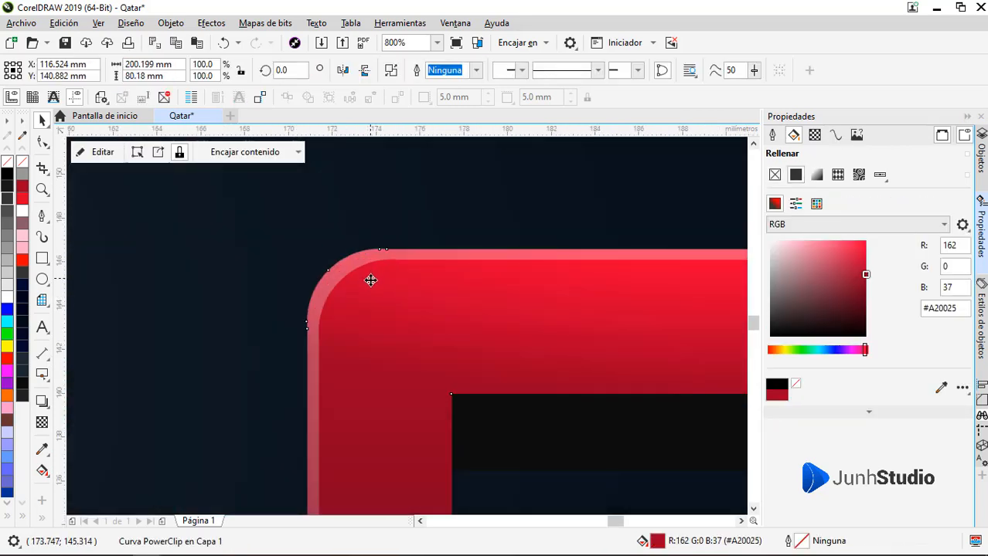
{"action": "scroll", "coordinate": [371, 281], "scroll_direction": "down", "scroll_amount": 4}
{"action": "key", "text": "F10"}
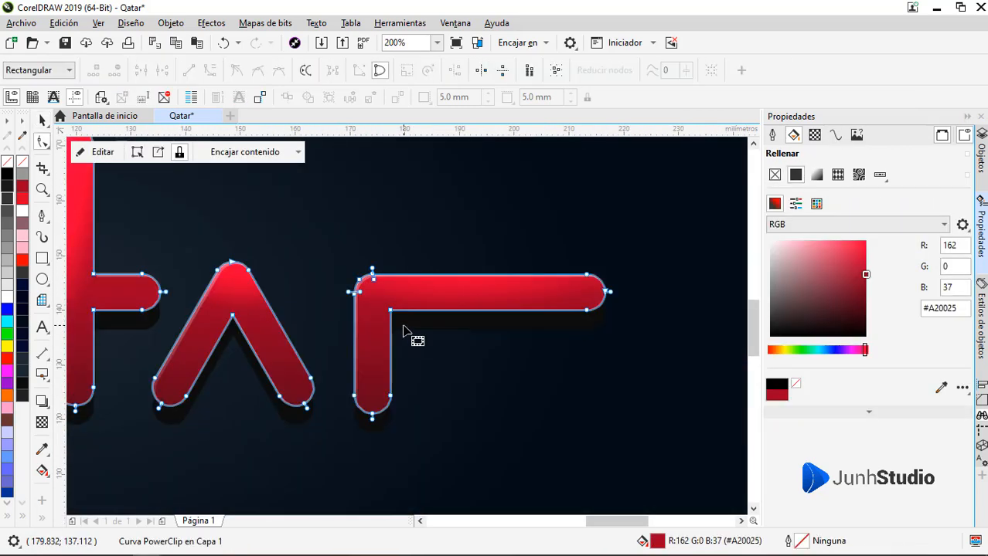
{"action": "key", "text": "F5"}
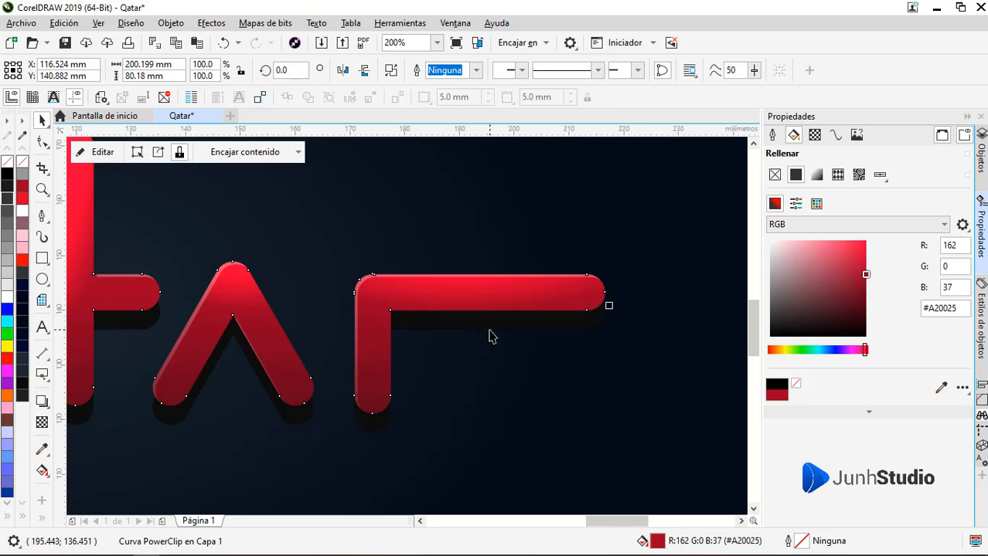
{"action": "key", "text": "F2"}
{"action": "key", "text": "F3"}
{"action": "key", "text": "F3"}
{"action": "left_click_drag", "start_coordinate": [292, 221], "coordinate": [596, 373]}
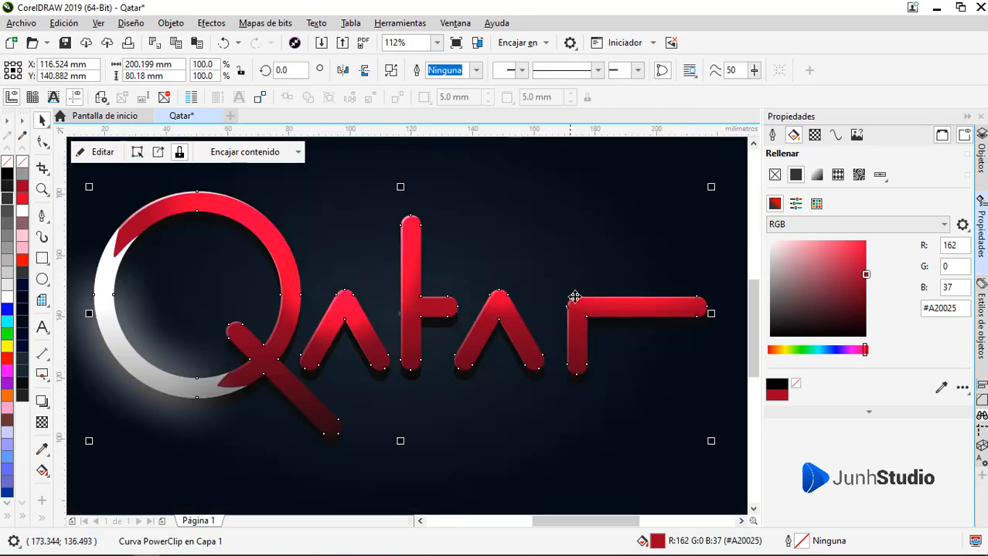
{"action": "left_click", "coordinate": [476, 279]}
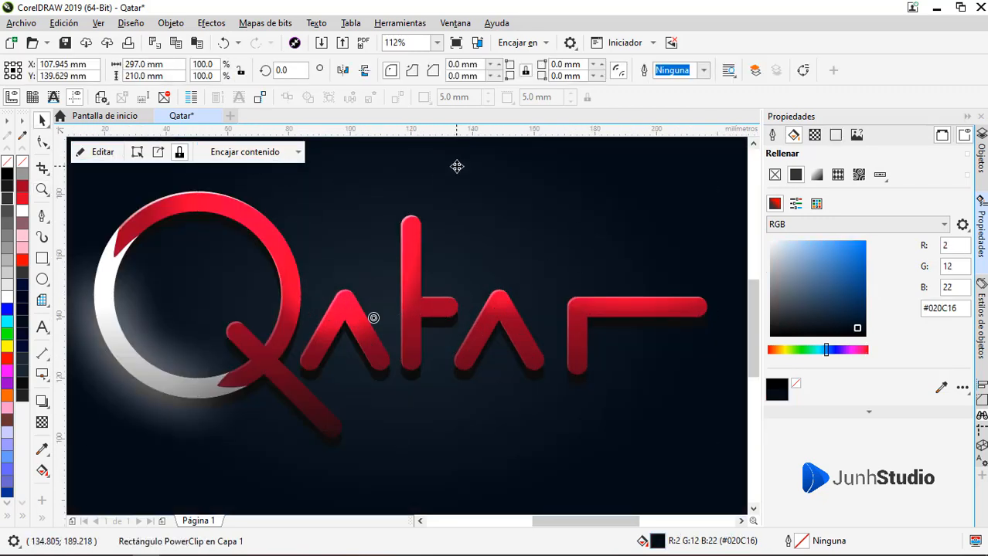
{"action": "key", "text": "Escape"}
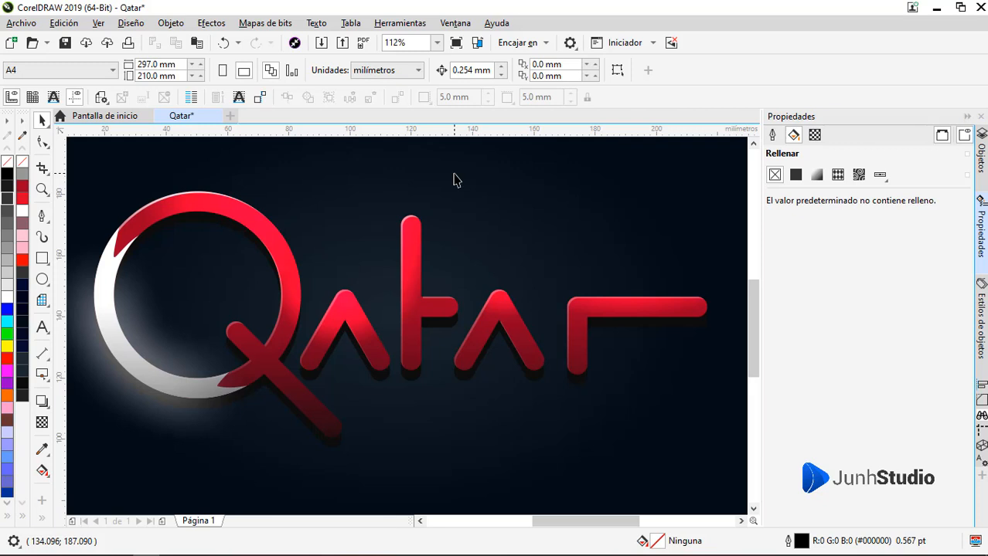
Duplicate the red lettering straight up to about Y 223.2 mm and fill the copy with dark grey #1A1A1A
{"action": "left_click", "coordinate": [418, 320]}
{"action": "scroll", "coordinate": [418, 320], "scroll_direction": "down", "scroll_amount": 1}
{"action": "left_click_drag", "start_coordinate": [416, 316], "coordinate": [419, 210]}
{"action": "right_click", "coordinate": [418, 210]}
{"action": "scroll", "coordinate": [418, 209], "scroll_direction": "down", "scroll_amount": 1}
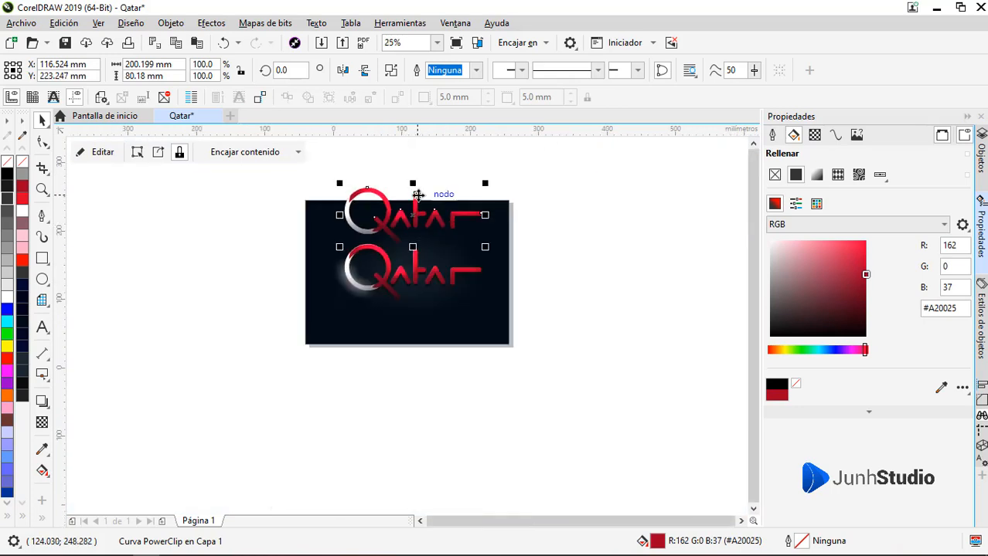
{"action": "scroll", "coordinate": [418, 196], "scroll_direction": "up", "scroll_amount": 2}
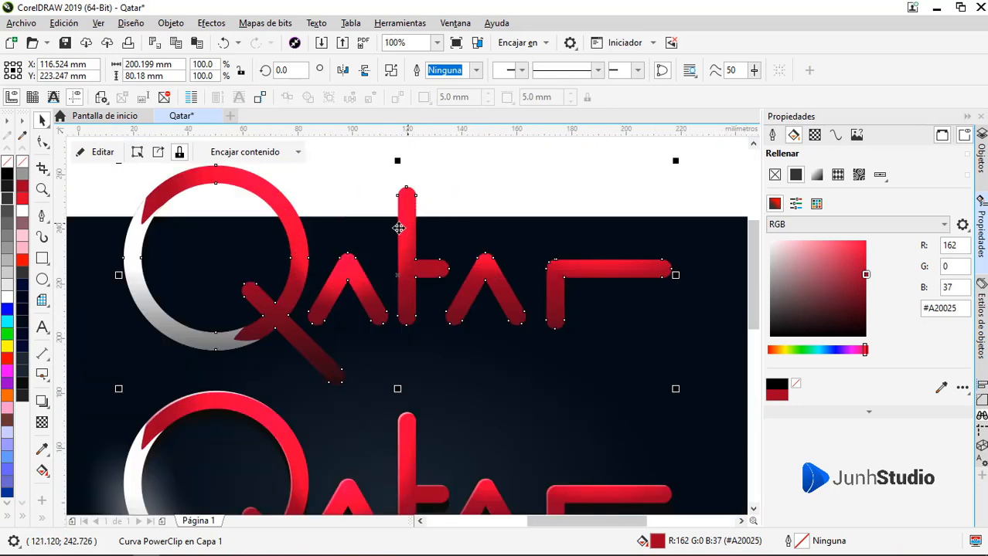
{"action": "left_click", "coordinate": [10, 176]}
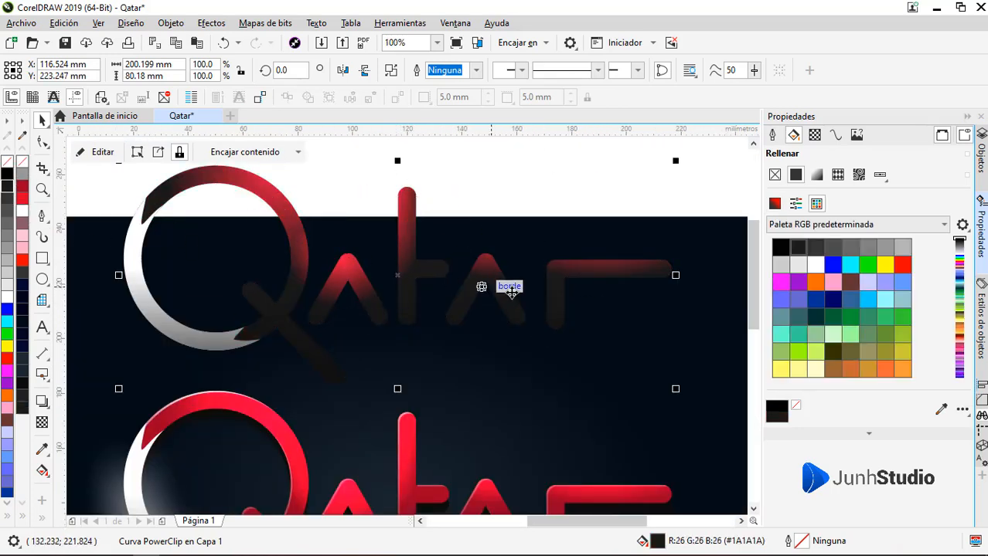
Offset a duplicate of the dark lettering to about X 116.03, Y 223.61 mm and trim the dark lettering with it, leaving thin lower-right slivers
{"action": "scroll", "coordinate": [566, 312], "scroll_direction": "up", "scroll_amount": 2}
{"action": "scroll", "coordinate": [561, 314], "scroll_direction": "up", "scroll_amount": 1}
{"action": "mouse_move", "coordinate": [566, 312]}
{"action": "left_mouse_down"}
{"action": "mouse_move", "coordinate": [556, 315]}
{"action": "mouse_move", "coordinate": [558, 305]}
{"action": "left_mouse_up"}
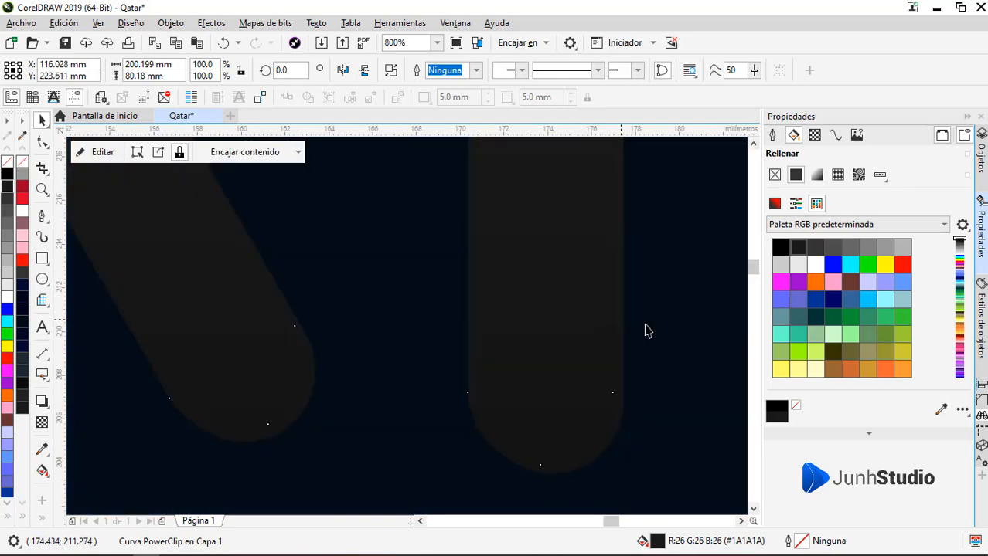
{"action": "scroll", "coordinate": [506, 280], "scroll_direction": "down", "scroll_amount": 3}
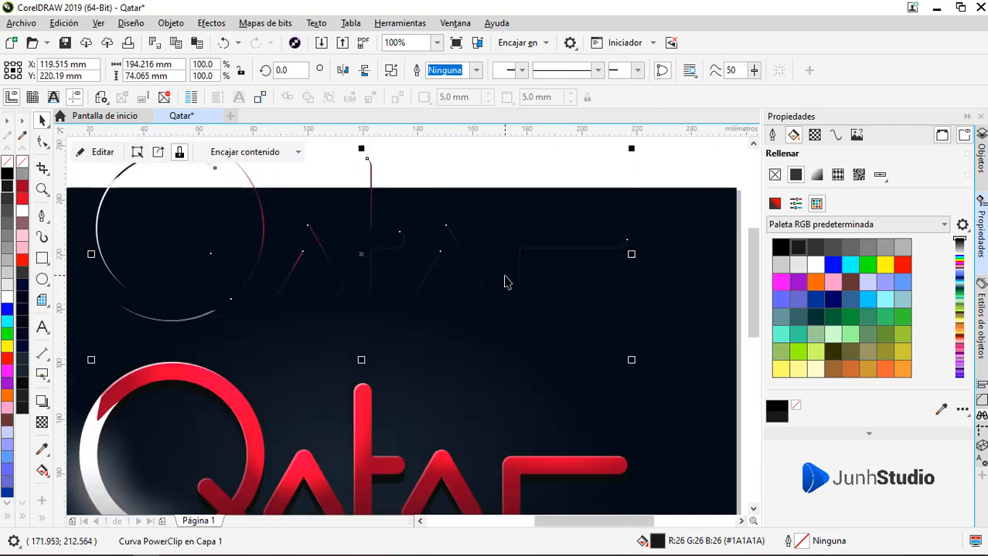
Move the trimmed dark slivers down onto the lower-right edges of the red lettering, to about Y 137.8 mm
{"action": "left_click_drag", "start_coordinate": [522, 309], "coordinate": [484, 462]}
{"action": "scroll", "coordinate": [505, 398], "scroll_direction": "up", "scroll_amount": 2}
{"action": "scroll", "coordinate": [512, 445], "scroll_direction": "up", "scroll_amount": 4}
{"action": "scroll", "coordinate": [483, 457], "scroll_direction": "up", "scroll_amount": 2}
{"action": "scroll", "coordinate": [437, 386], "scroll_direction": "down", "scroll_amount": 3}
{"action": "scroll", "coordinate": [436, 386], "scroll_direction": "down", "scroll_amount": 1}
Apply a uniform transparency of 50 to the dark edge slivers, deselect them and check the whole wordmark
{"action": "left_click", "coordinate": [814, 135]}
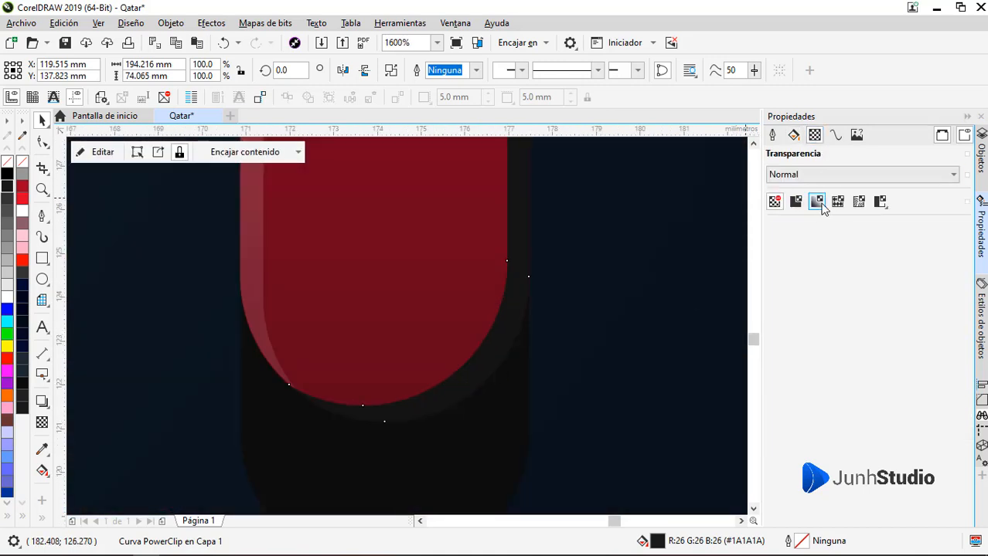
{"action": "left_click", "coordinate": [796, 201]}
{"action": "scroll", "coordinate": [483, 356], "scroll_direction": "down", "scroll_amount": 4}
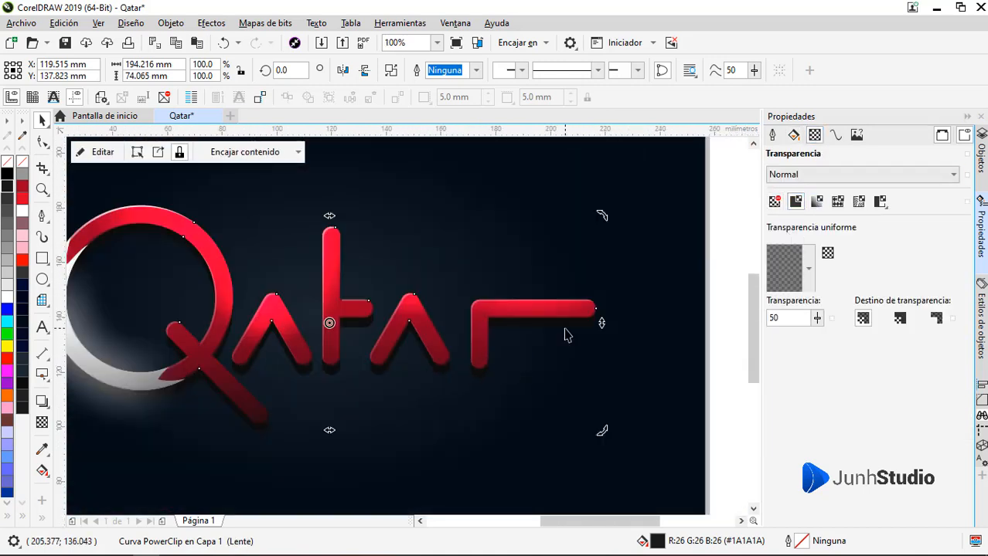
{"action": "scroll", "coordinate": [330, 323], "scroll_direction": "down", "scroll_amount": 1}
{"action": "key", "text": "z"}
{"action": "left_click_drag", "start_coordinate": [304, 236], "coordinate": [616, 402]}
{"action": "scroll", "coordinate": [616, 401], "scroll_direction": "down", "scroll_amount": 1}
{"action": "left_click_drag", "start_coordinate": [280, 243], "coordinate": [669, 456]}
{"action": "key", "text": "Escape"}
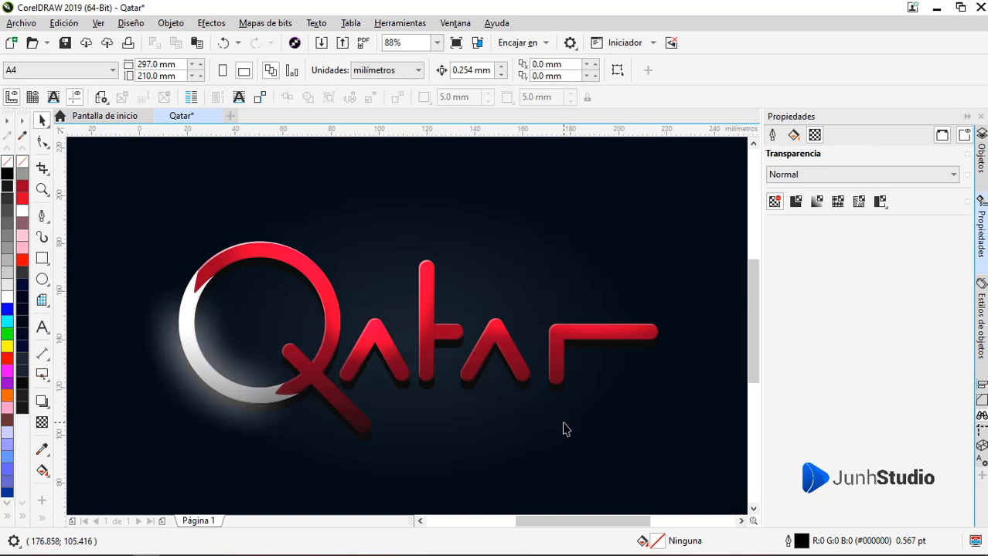